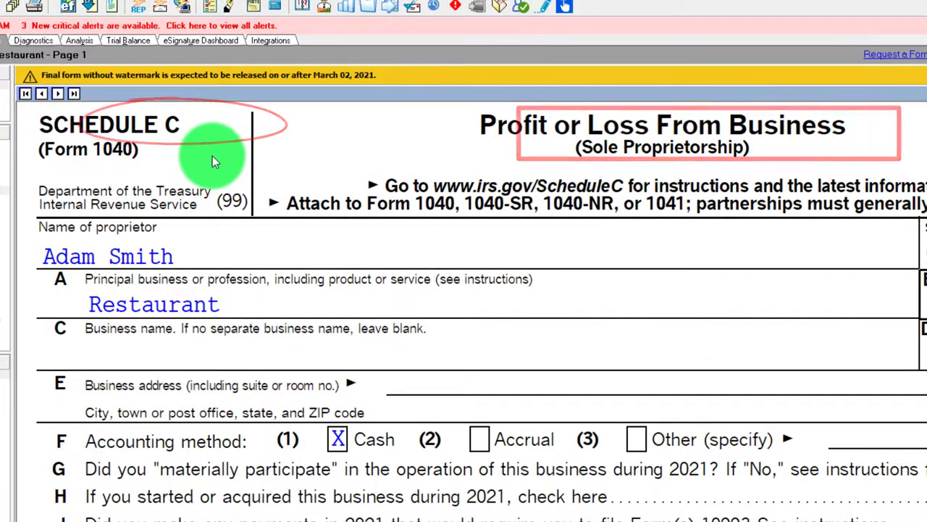
- Review Schedule C from the gross receipts through the expense lines down to the net profit
scroll(311, 296, down, 5)
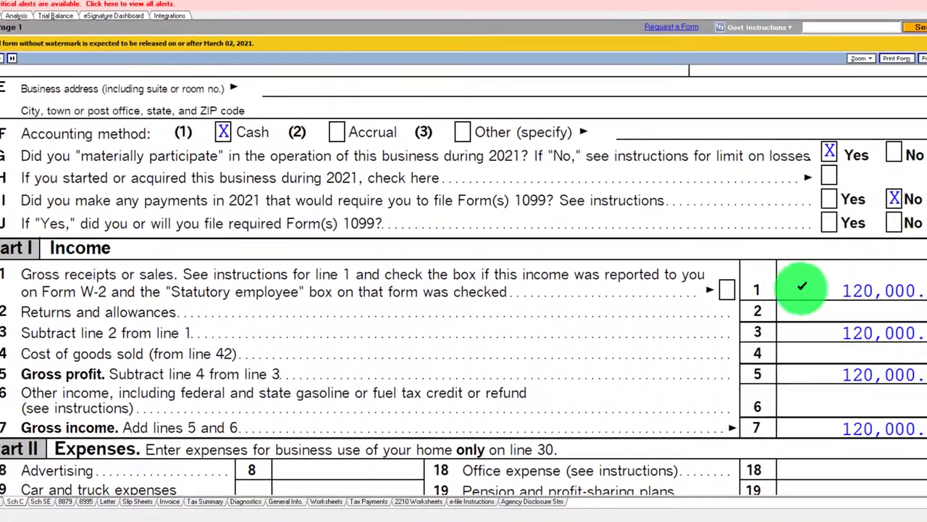
scroll(809, 281, down, 6)
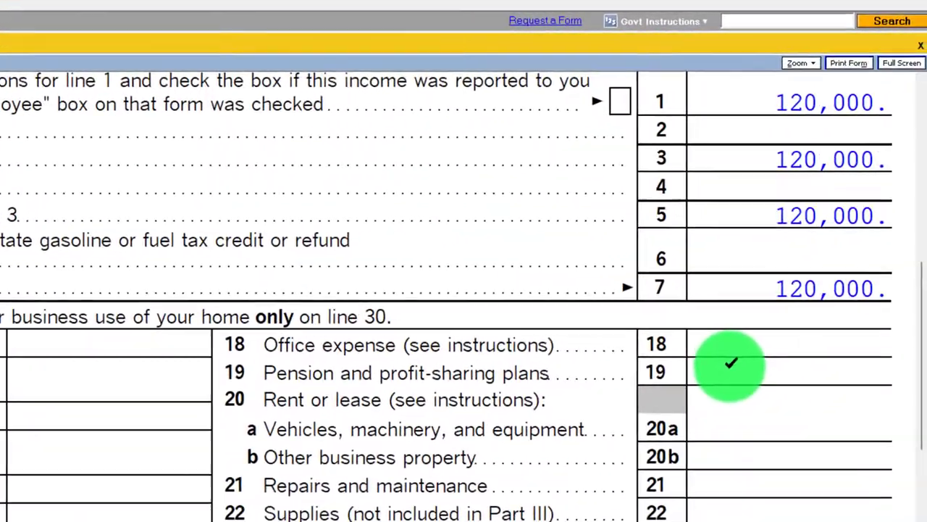
scroll(717, 376, down, 3)
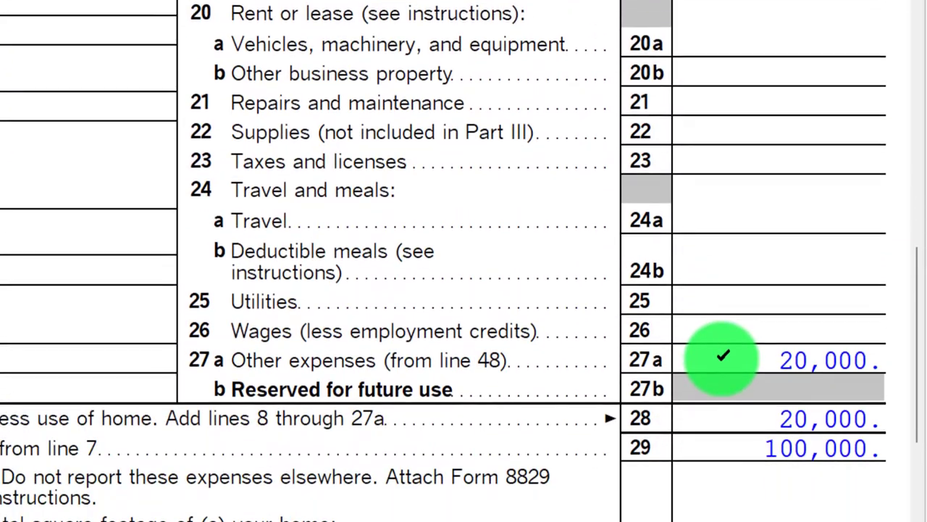
scroll(721, 303, down, 3)
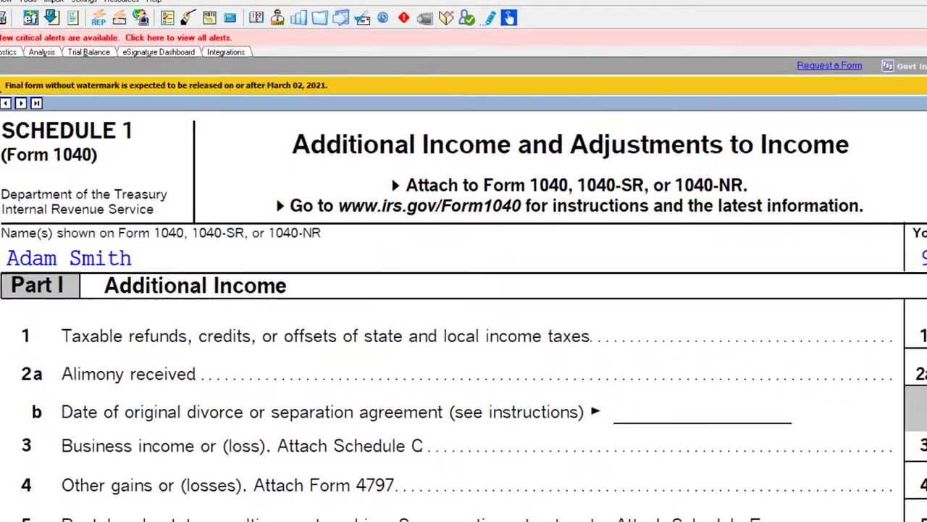
- Trace the business income from Schedule 1 to the other income and total income lines of Form 1040
scroll(857, 402, down, 5)
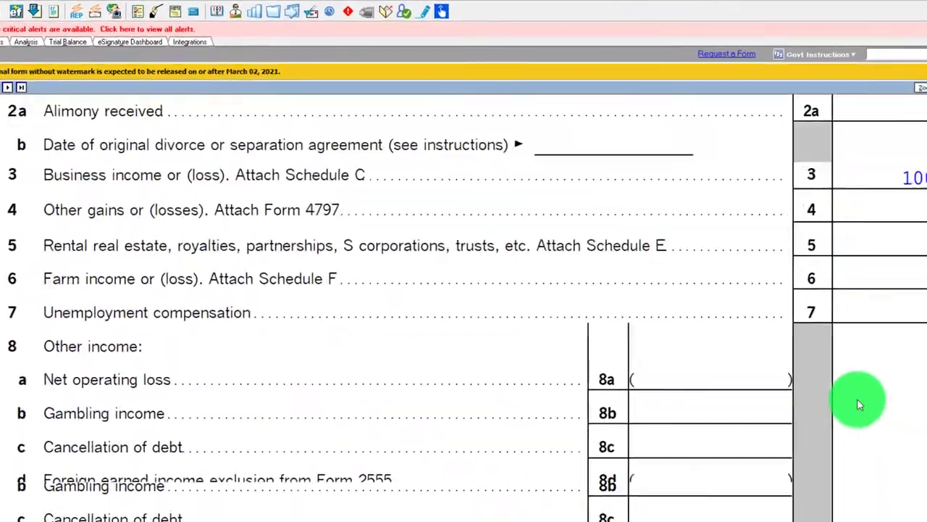
scroll(856, 398, down, 10)
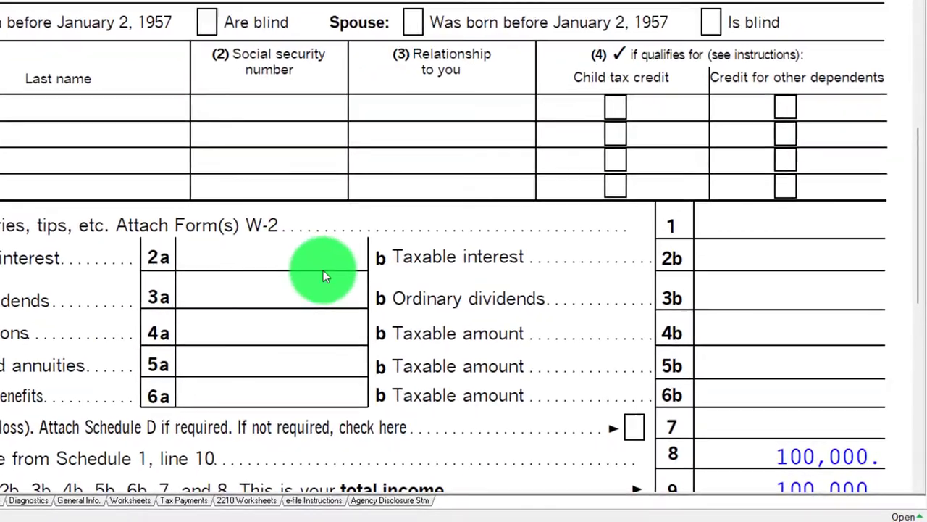
scroll(323, 270, down, 3)
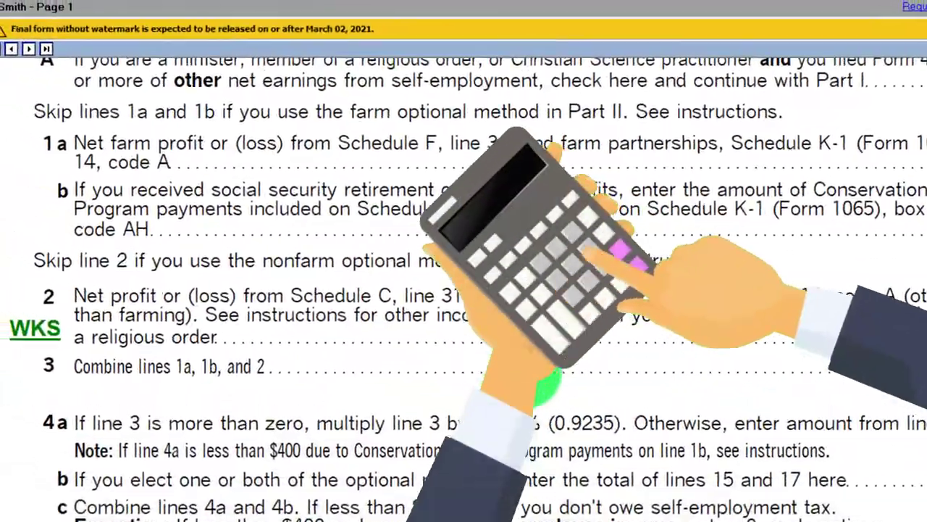
- Review the self-employment tax computation on Schedule SE and the adjustments section of Schedule 1
scroll(507, 363, up, 5)
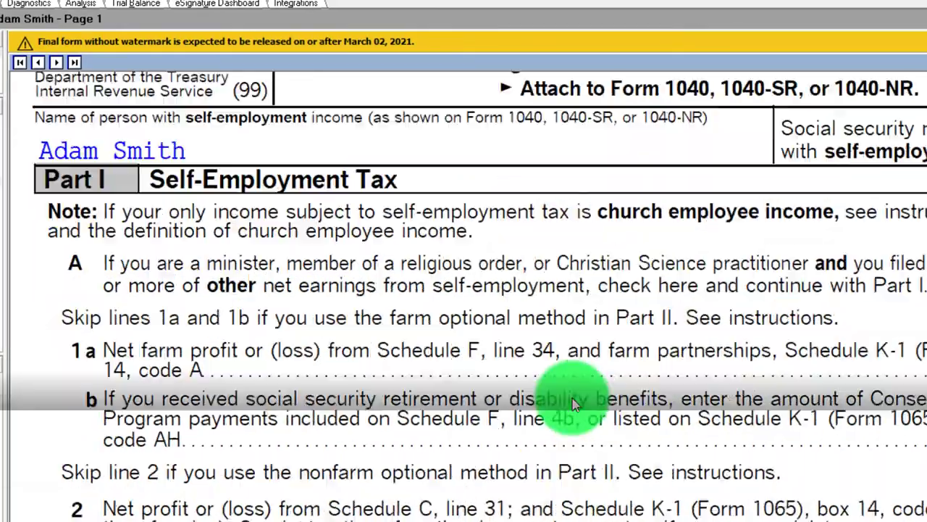
scroll(572, 403, down, 10)
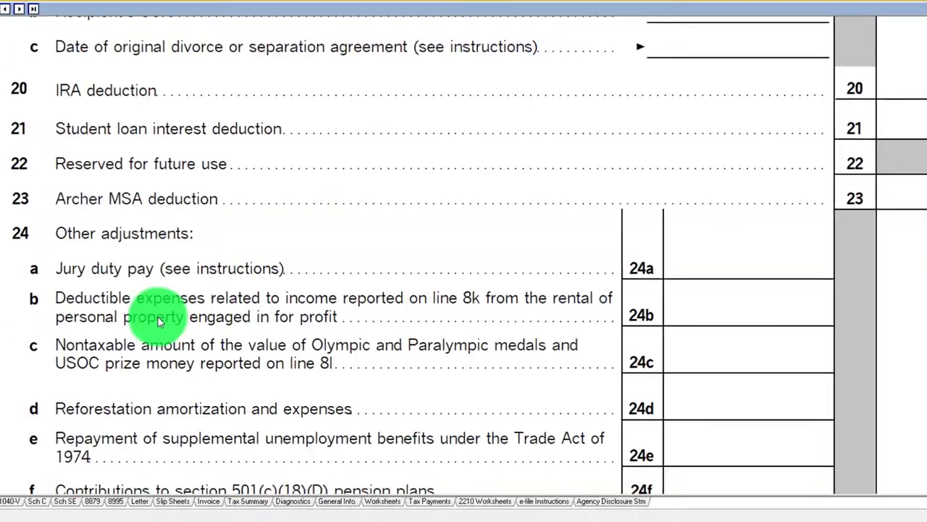
scroll(159, 321, up, 10)
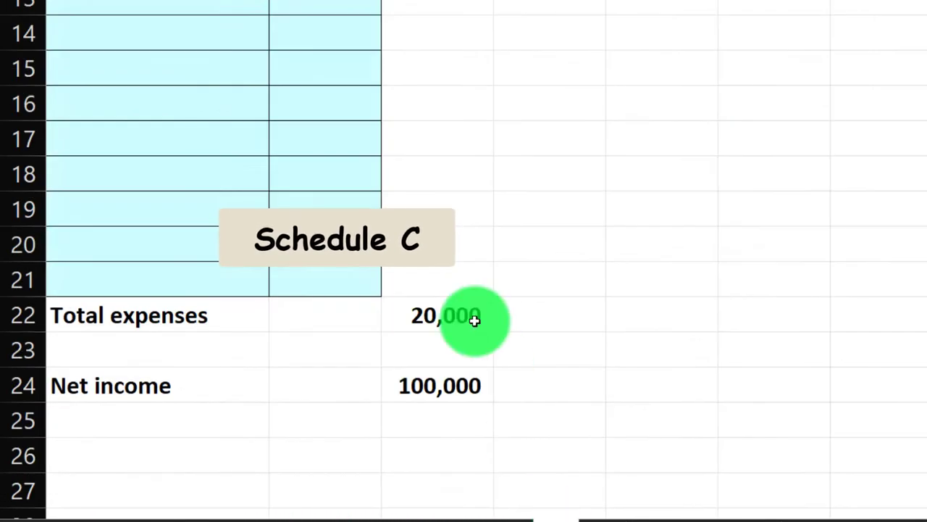
- Check the income, advertising expense and net income on the Schedule C sheet of the Excel tax worksheet
scroll(476, 316, up, 4)
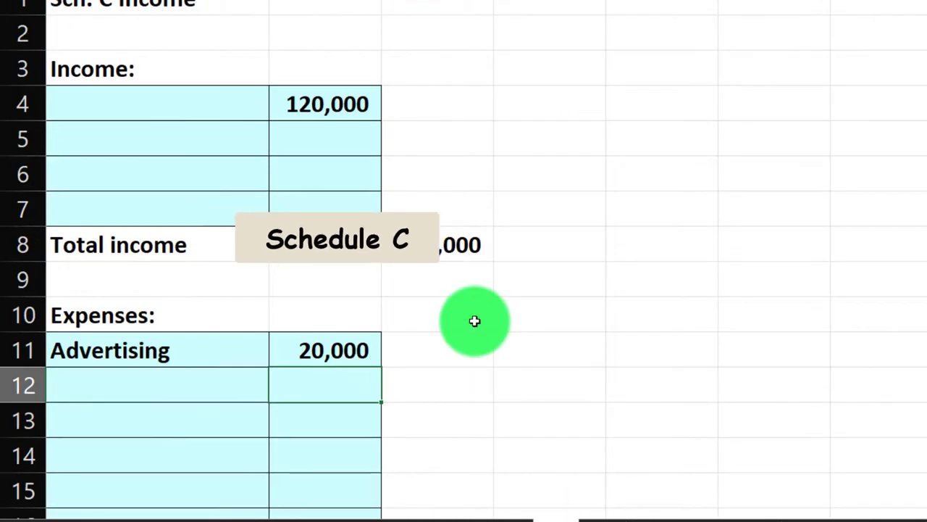
click(356, 114)
click(373, 421)
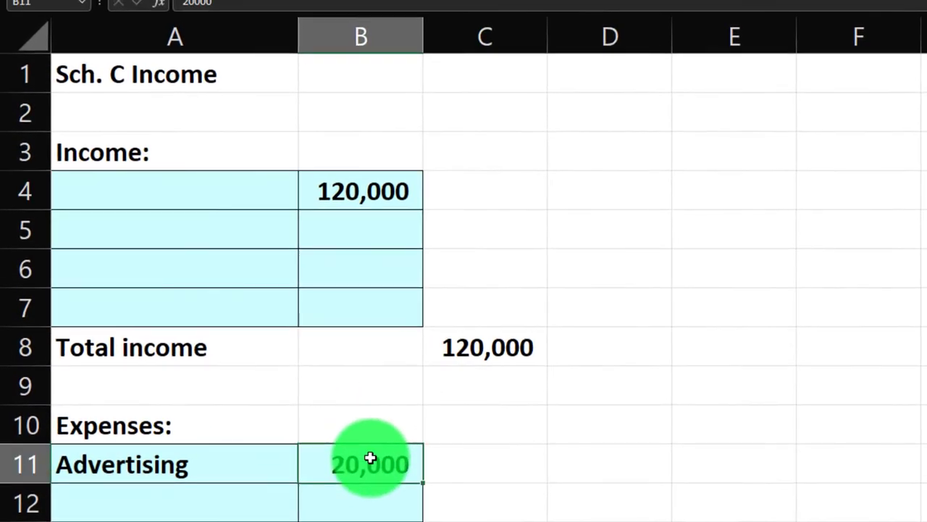
scroll(371, 457, down, 4)
click(442, 498)
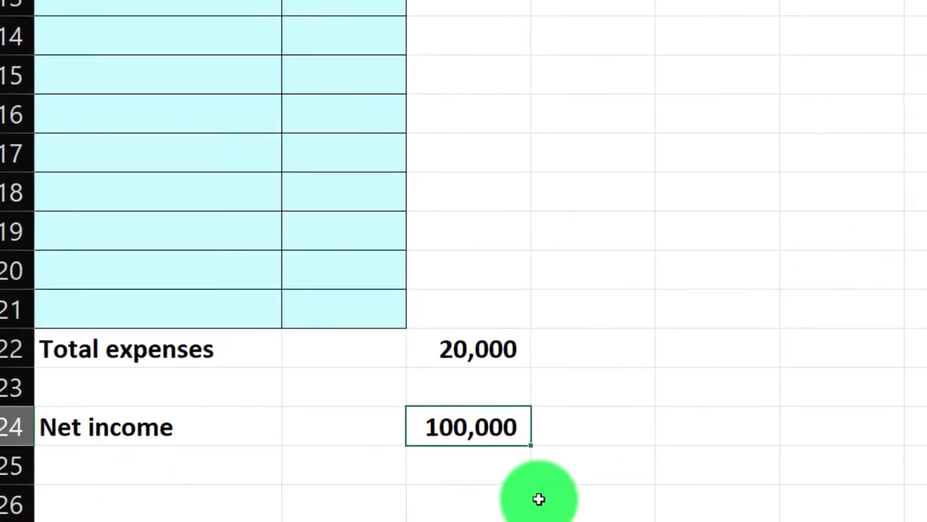
- Examine the Social Security and Medicare calculations and the total self-employment tax on the Sch. 3 Additional Taxes sheet
click(136, 518)
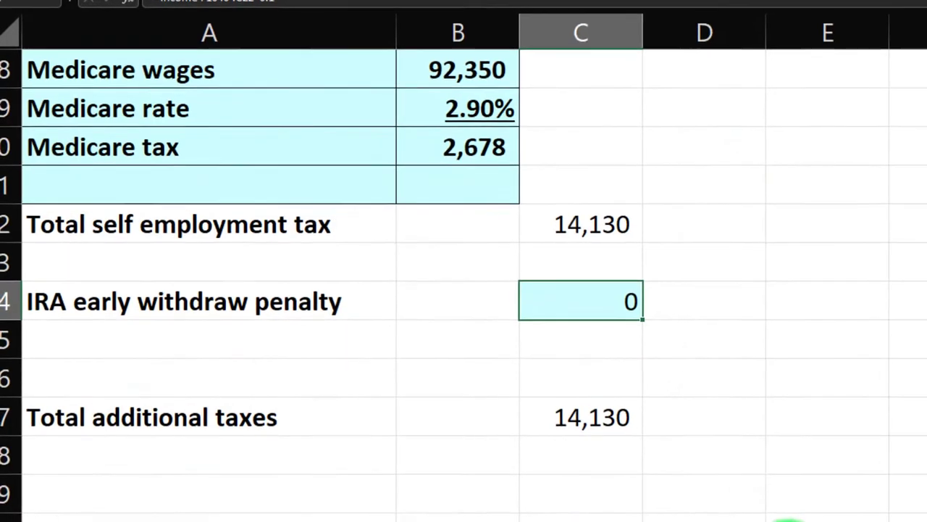
scroll(769, 511, up, 4)
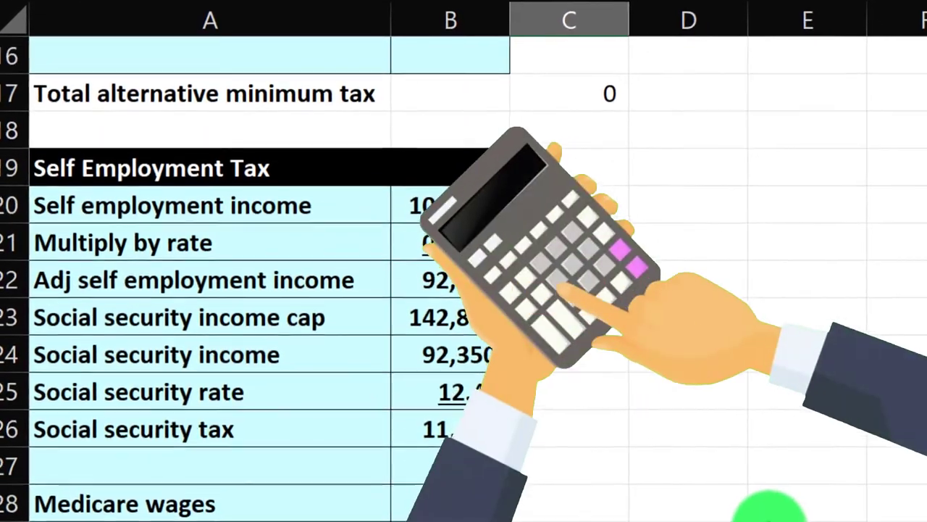
scroll(761, 507, down, 1)
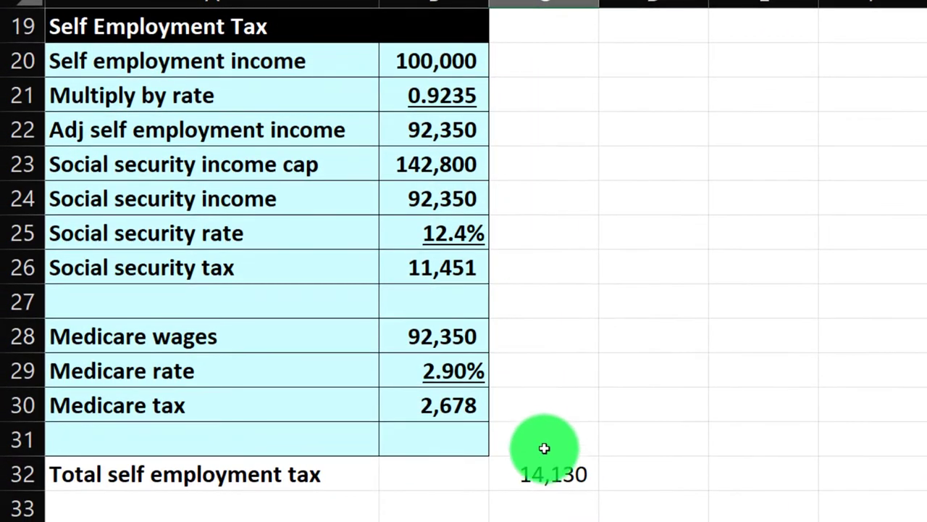
scroll(546, 462, down, 2)
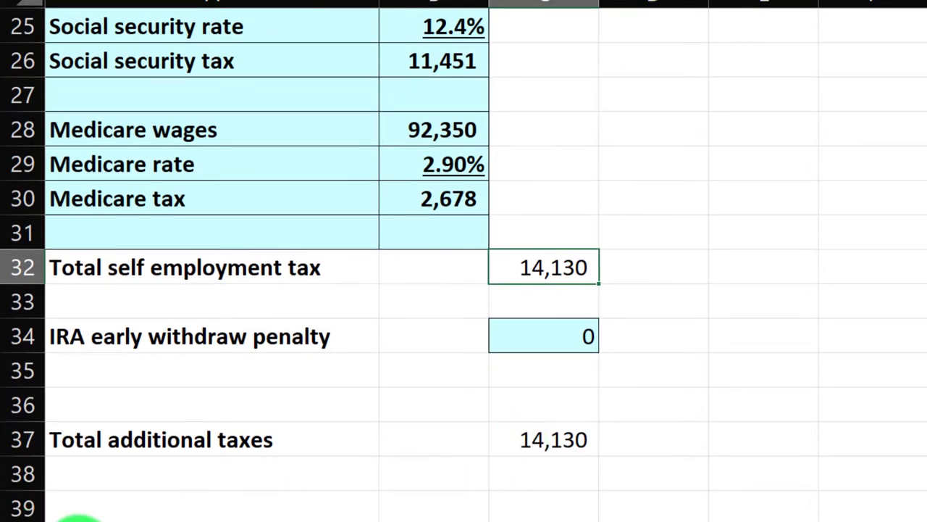
- Inspect the Other Taxes and Adjustments to Income amounts on the Tax Formula F1040 sheet
click(88, 519)
click(548, 396)
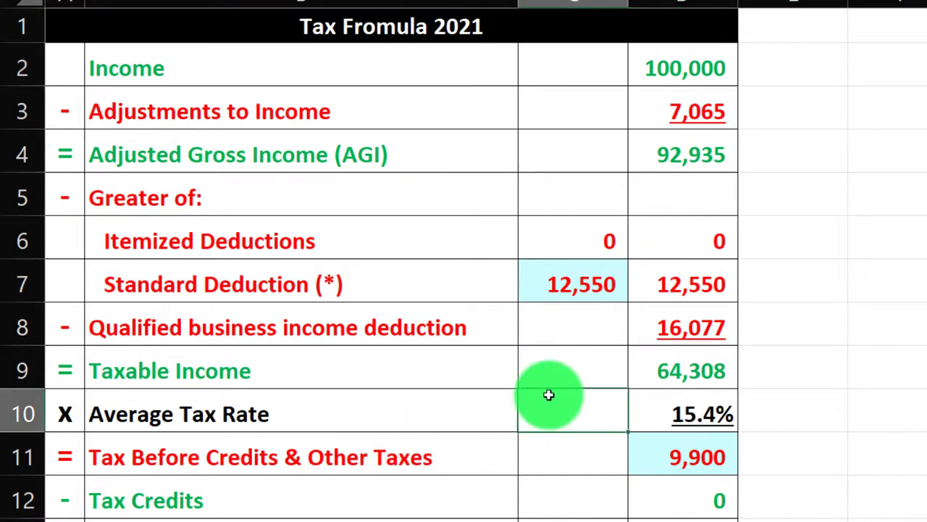
scroll(548, 396, down, 2)
mouse_move(686, 274)
mouse_down()
mouse_move(670, 275)
mouse_move(736, 310)
mouse_up()
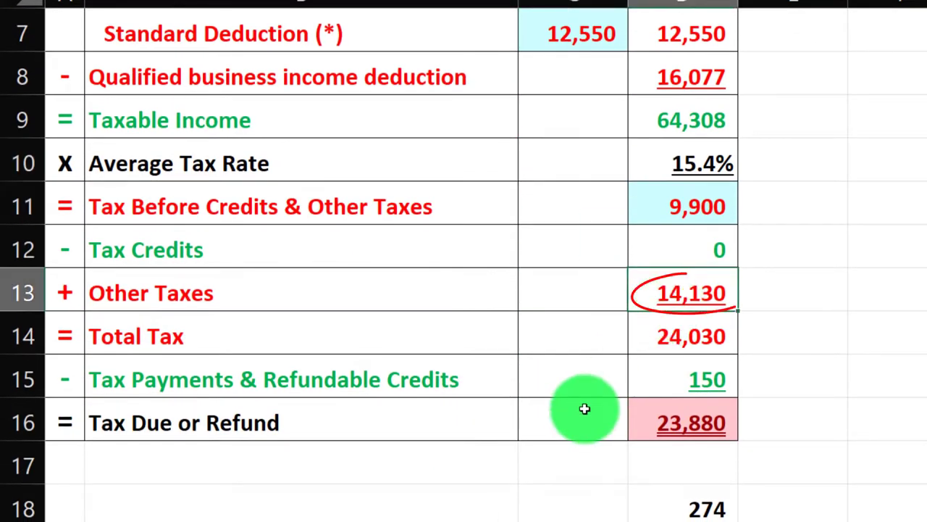
scroll(585, 409, up, 2)
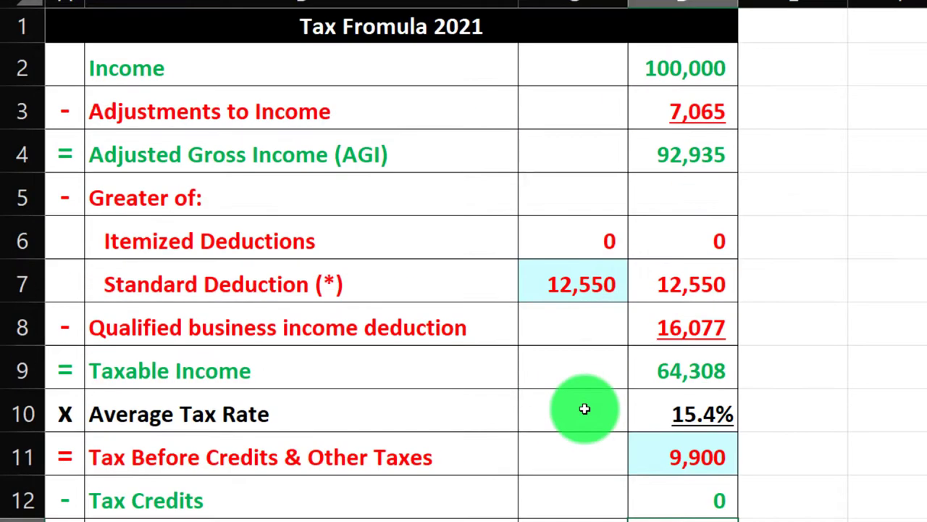
mouse_move(685, 88)
mouse_down()
mouse_move(641, 111)
mouse_move(724, 125)
mouse_up()
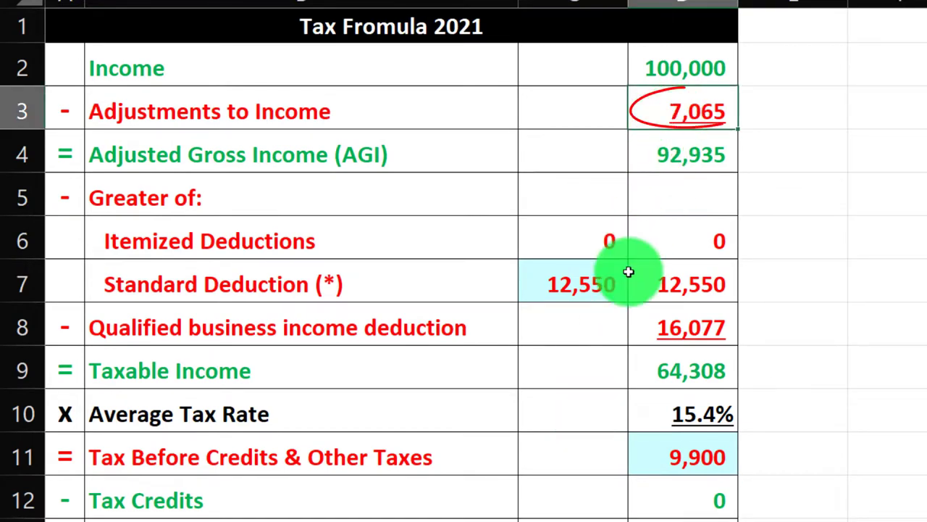
- Inspect the self employment tax formula on the Sch. 1 Adjustments to Income sheet without changing it
click(644, 516)
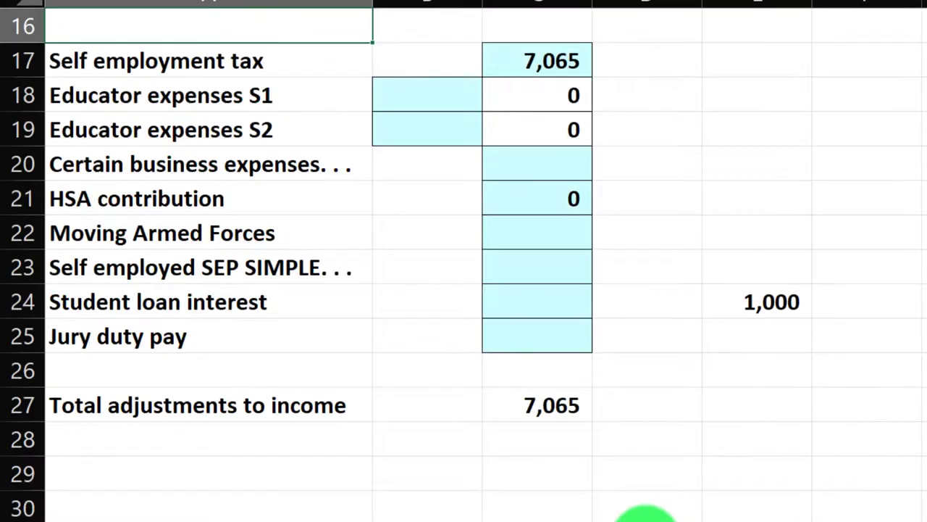
scroll(617, 435, up, 2)
click(543, 269)
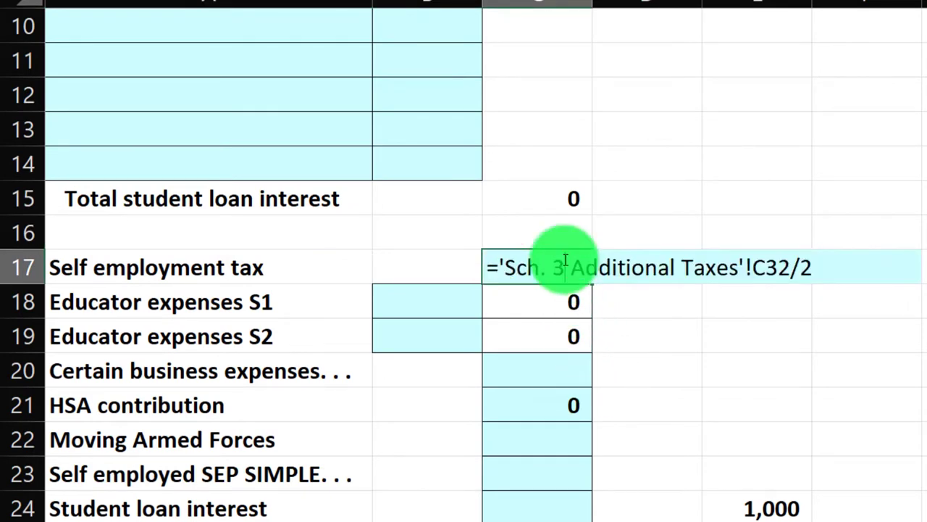
key(Return)
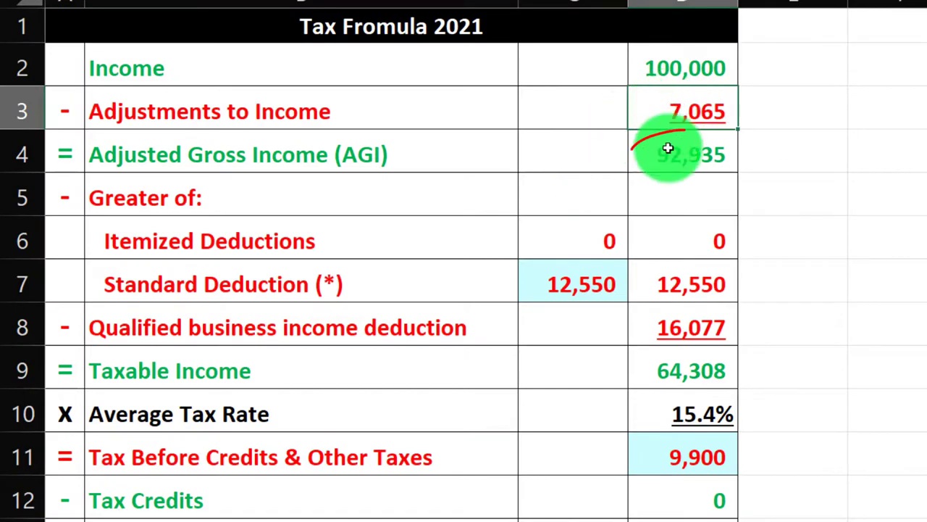
- Compare the worksheet's adjusted gross income and deductions with the corresponding lines on page 1 of Form 1040
click(668, 148)
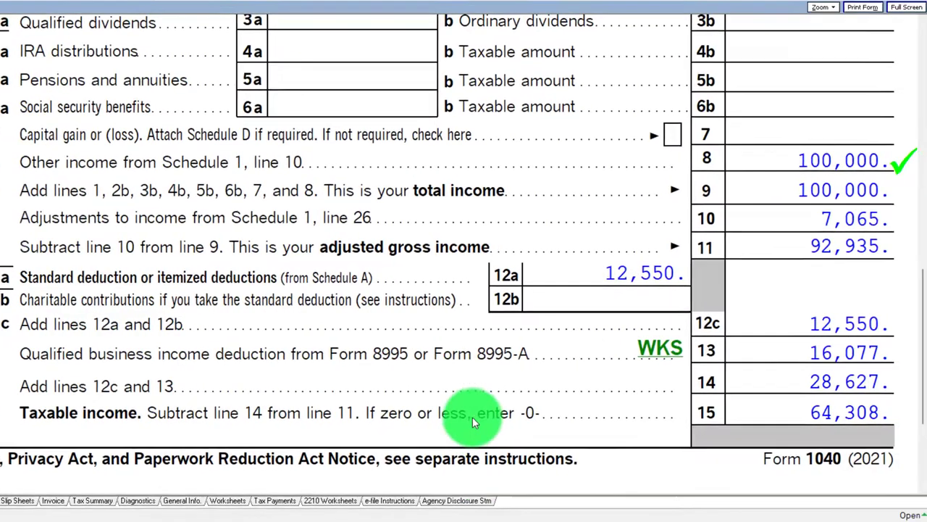
scroll(473, 417, up, 2)
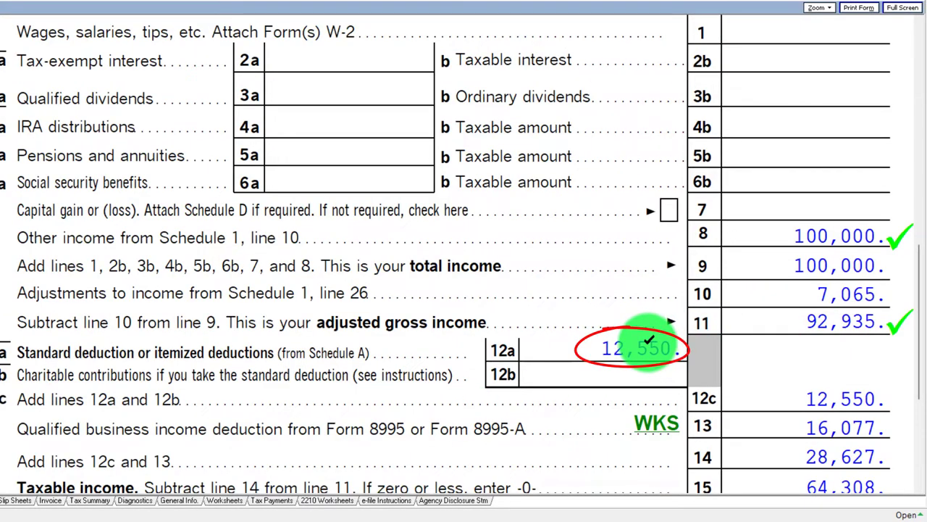
scroll(648, 340, down, 2)
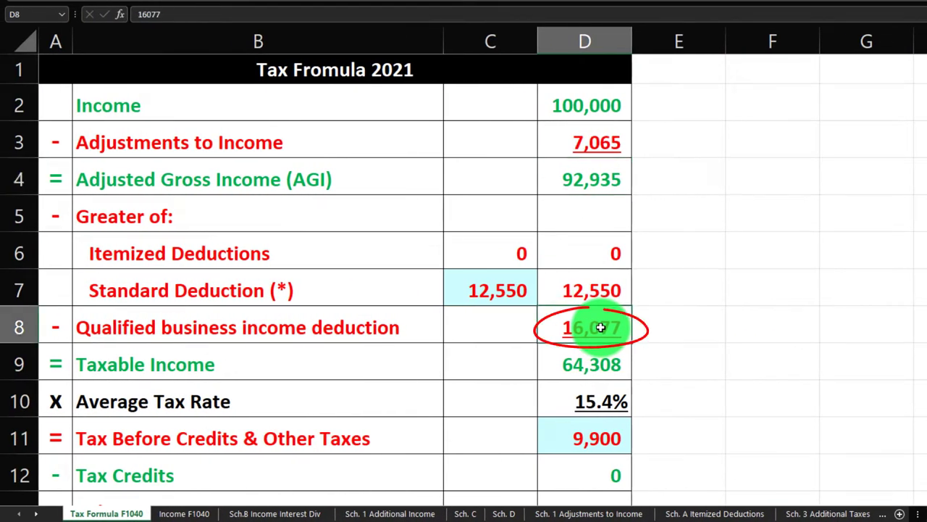
- Compare the taxable income, tax before credits, other taxes and total tax in the worksheet with page 2 of Form 1040
click(626, 378)
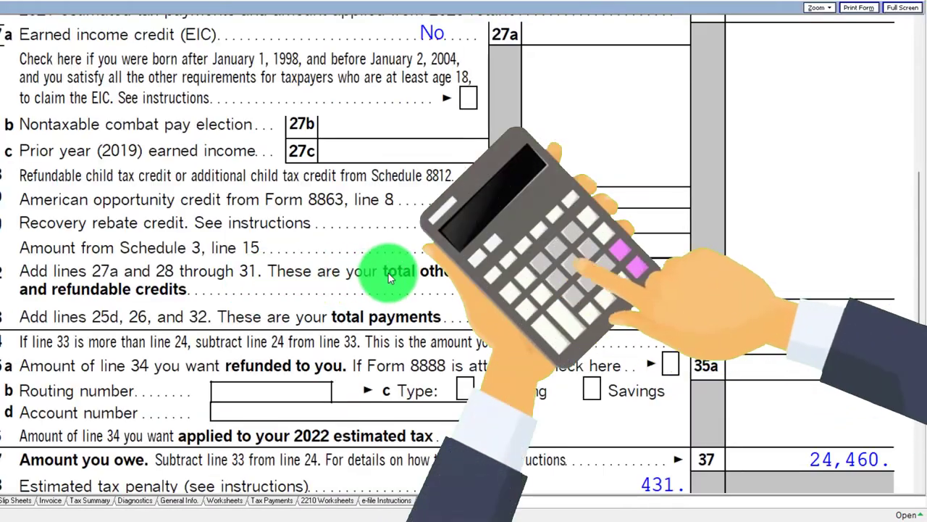
scroll(389, 276, up, 8)
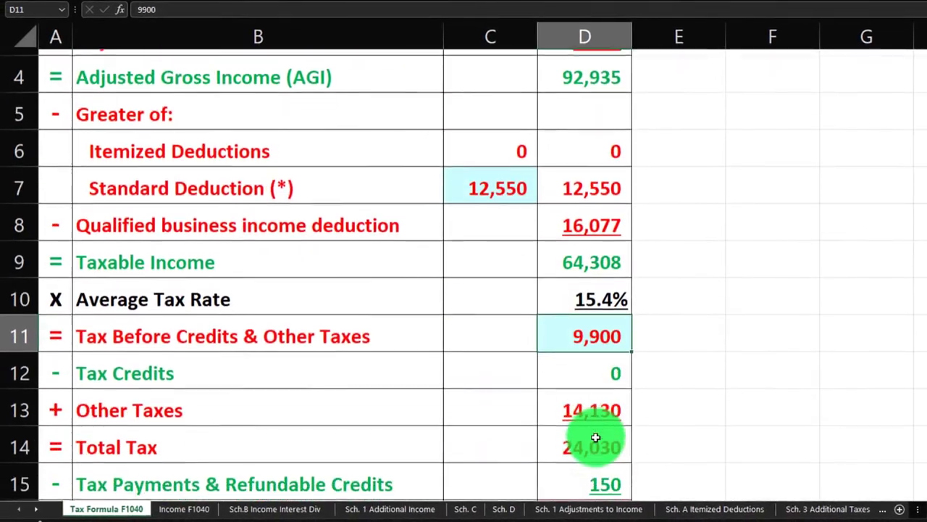
scroll(598, 384, down, 1)
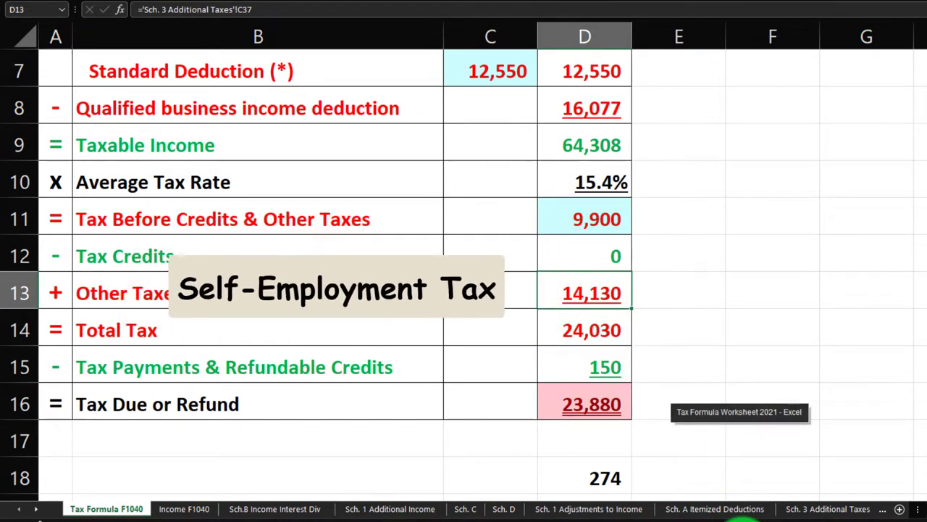
key(Down)
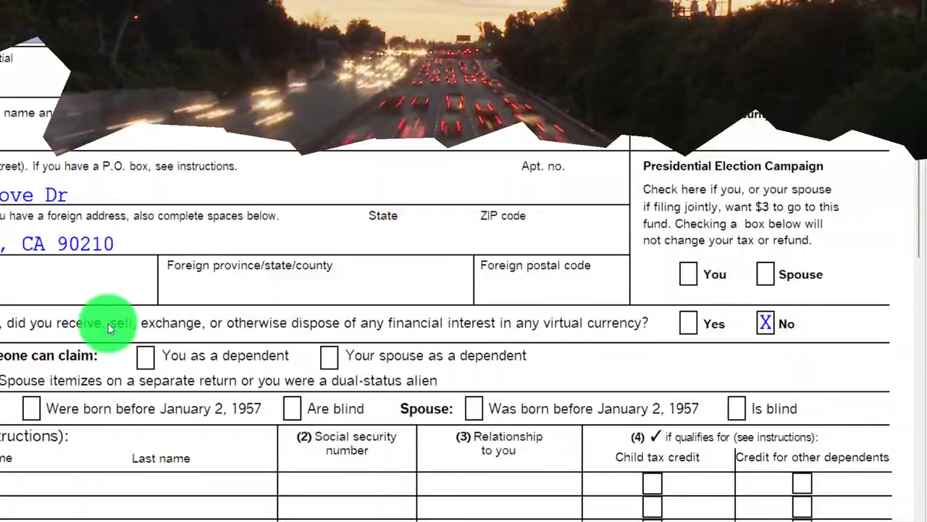
- Display Schedule C in the tax return and open the vehicle expense input from its expenses section
scroll(108, 323, up, 3)
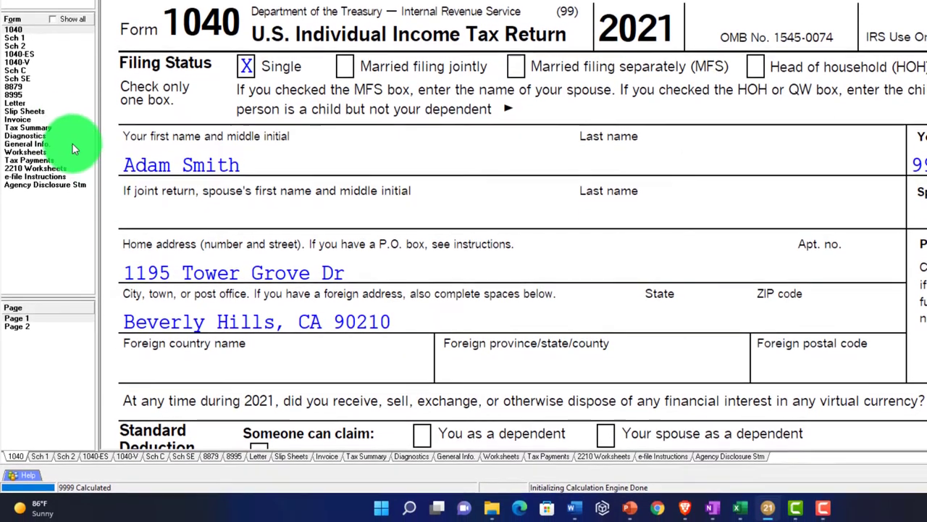
click(28, 72)
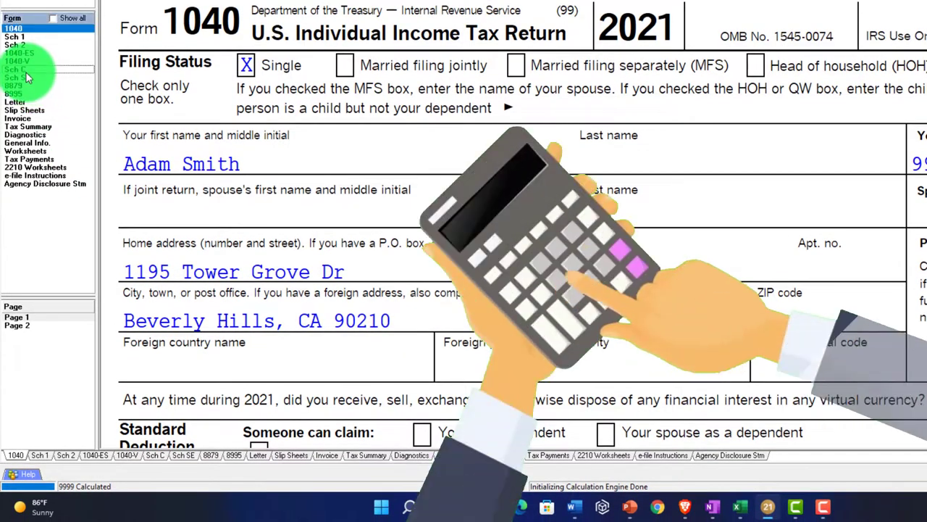
scroll(464, 253, down, 5)
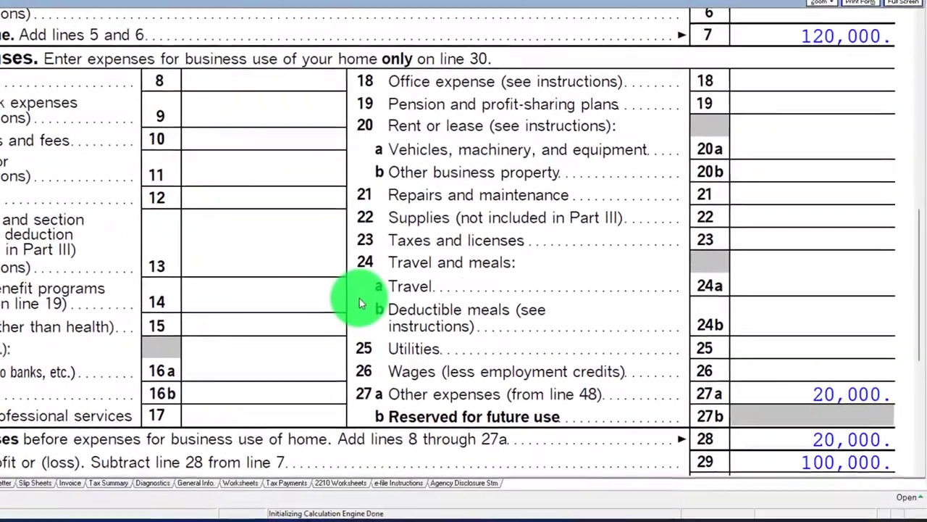
click(279, 150)
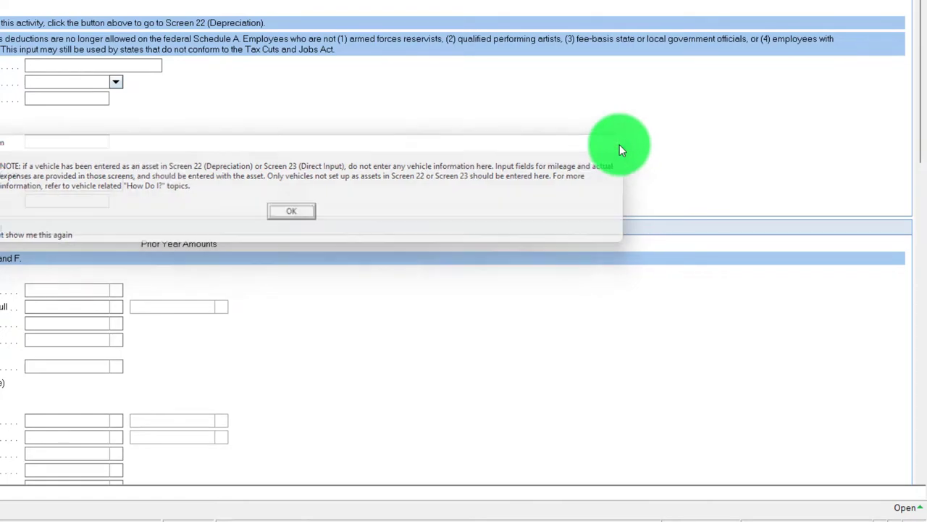
- Dismiss the vehicle note and assign the Vehicle/Employee Business Expense (2106) entry to Schedule C
click(618, 143)
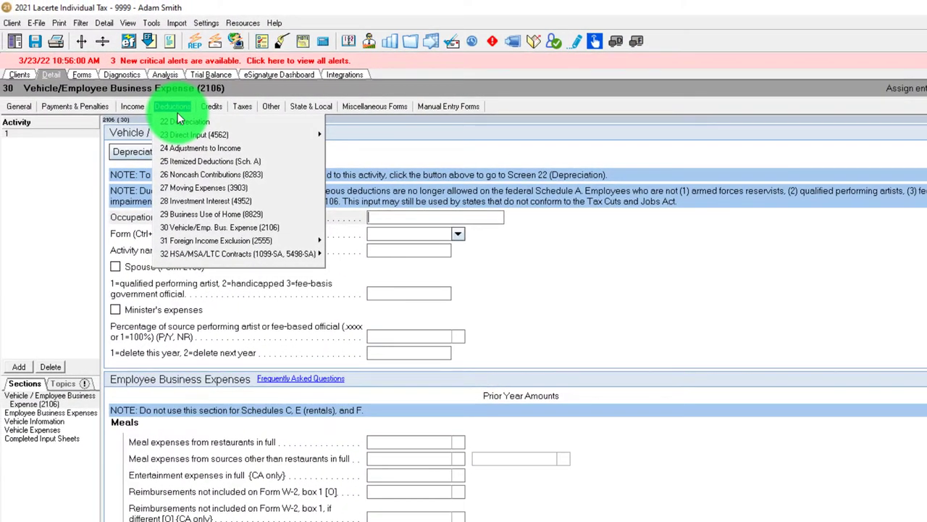
click(225, 229)
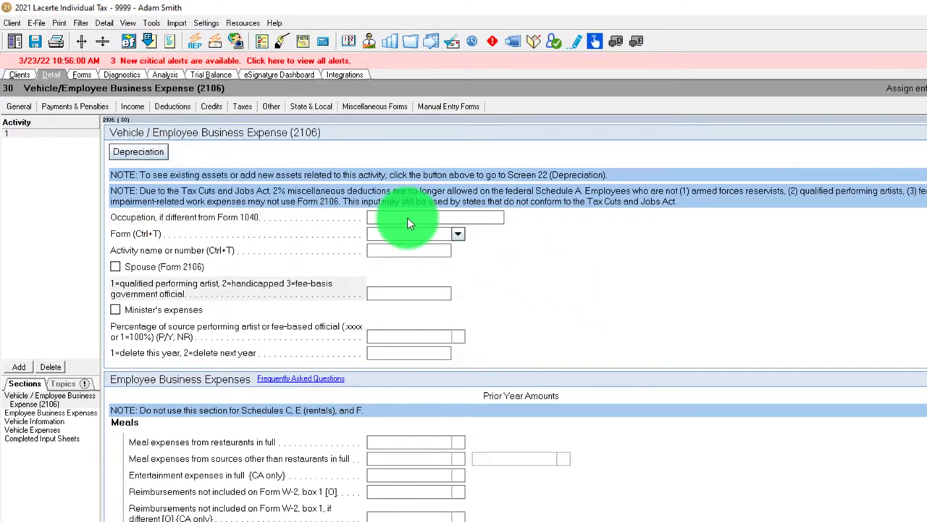
click(458, 233)
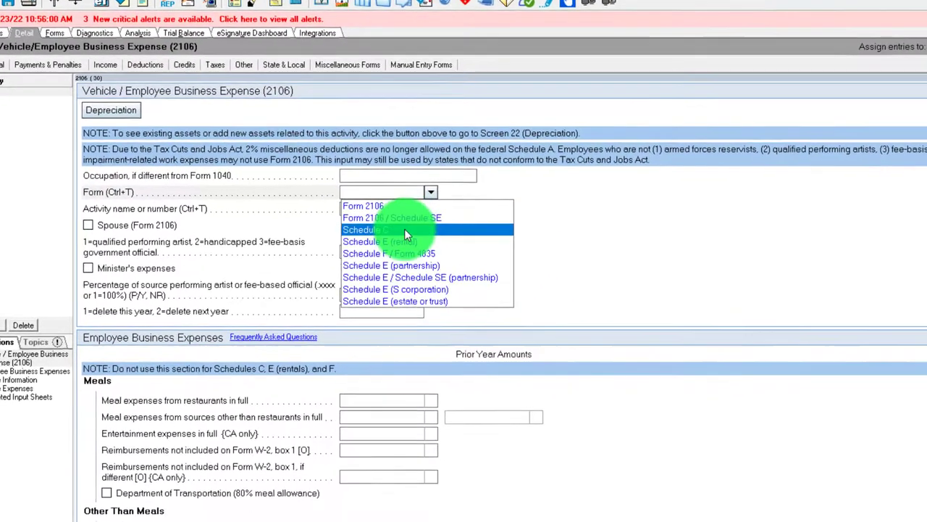
click(395, 263)
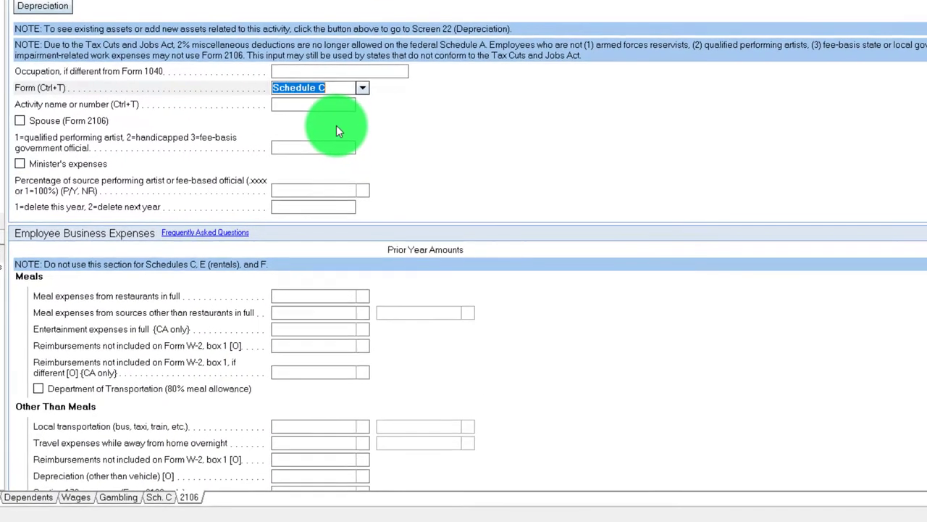
- Enter Truck as the Vehicle 1 description in the Vehicle Expenses section
scroll(550, 188, down, 5)
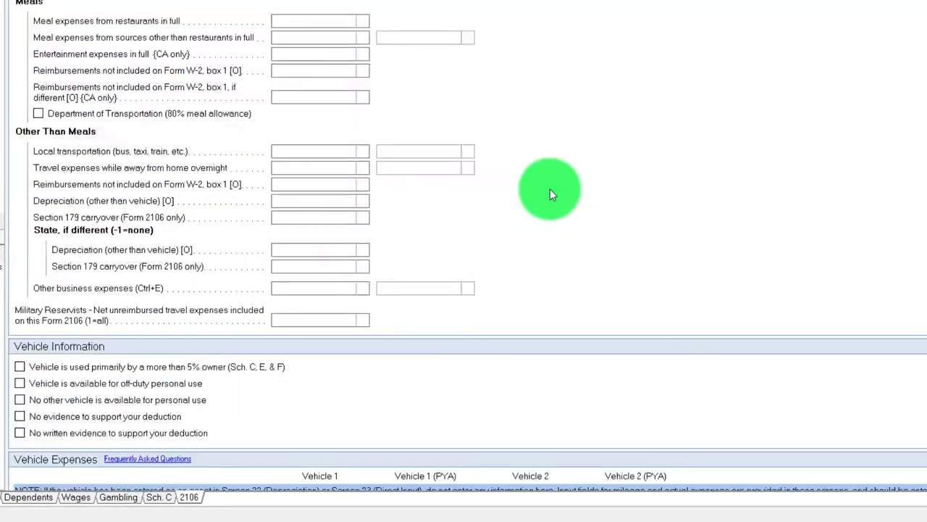
scroll(549, 191, down, 6)
click(318, 163)
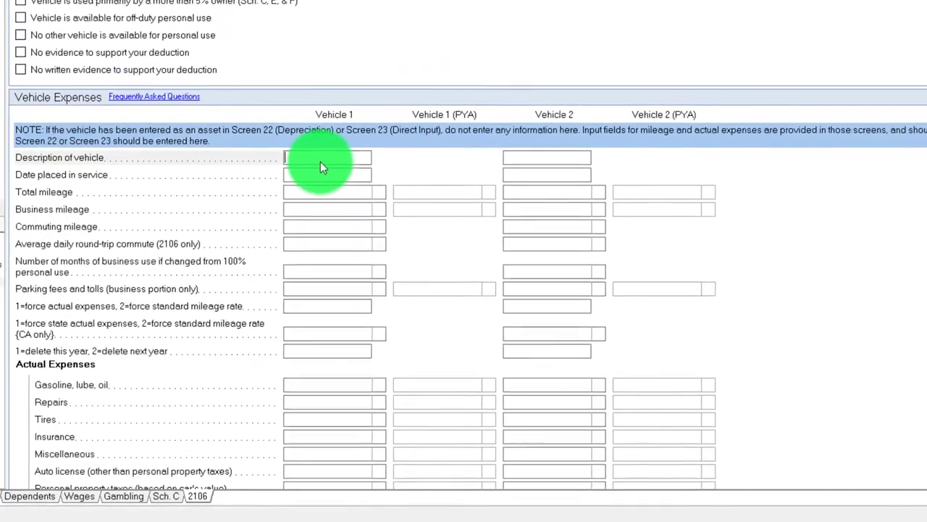
text(Tri)
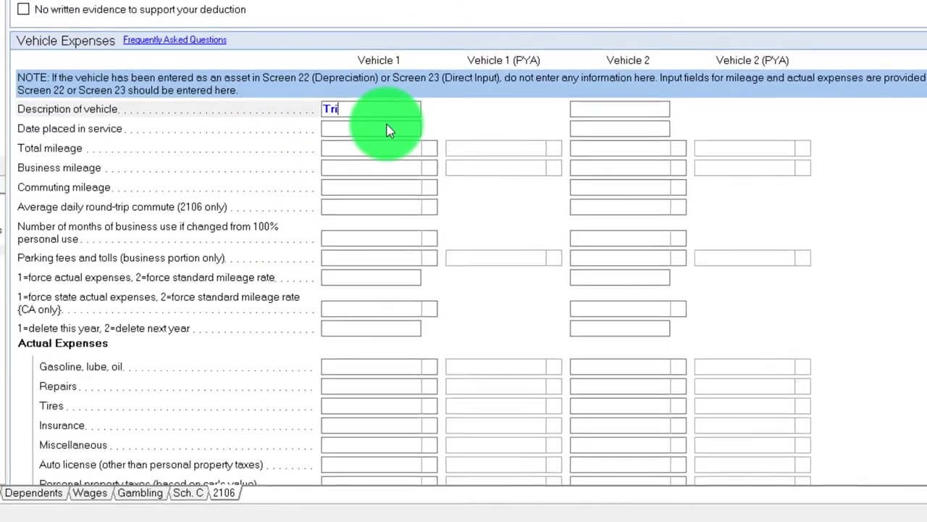
key(BackSpace)
text(uck)
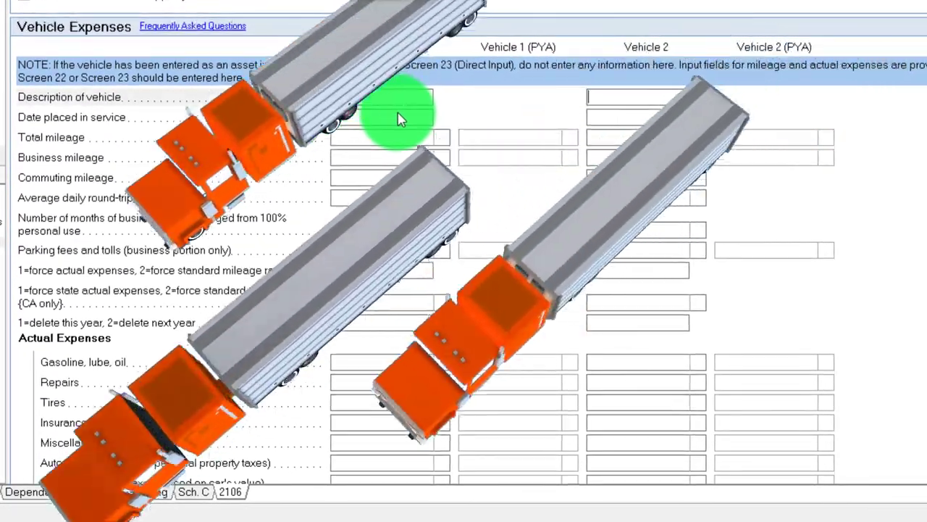
key(Tab)
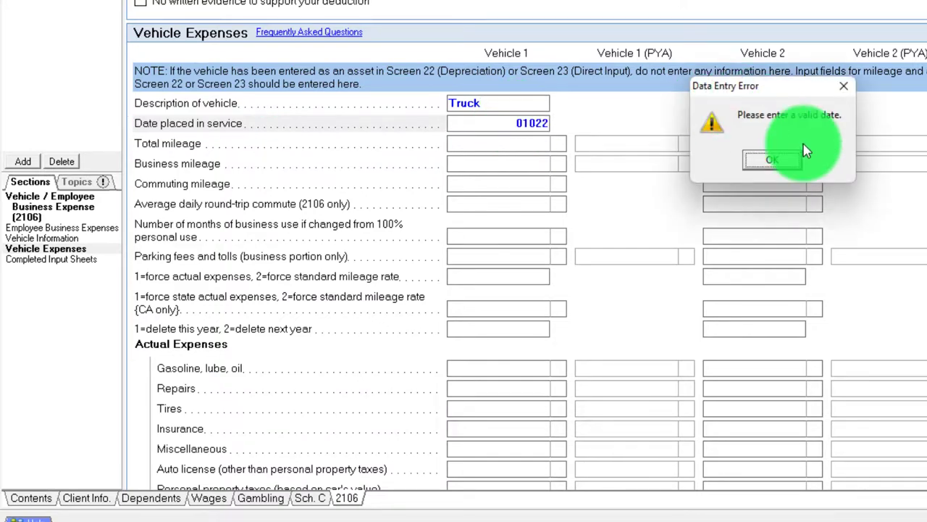
- Set Vehicle 1's date placed in service to 1/1/2022 and its total mileage to 12,500
click(791, 158)
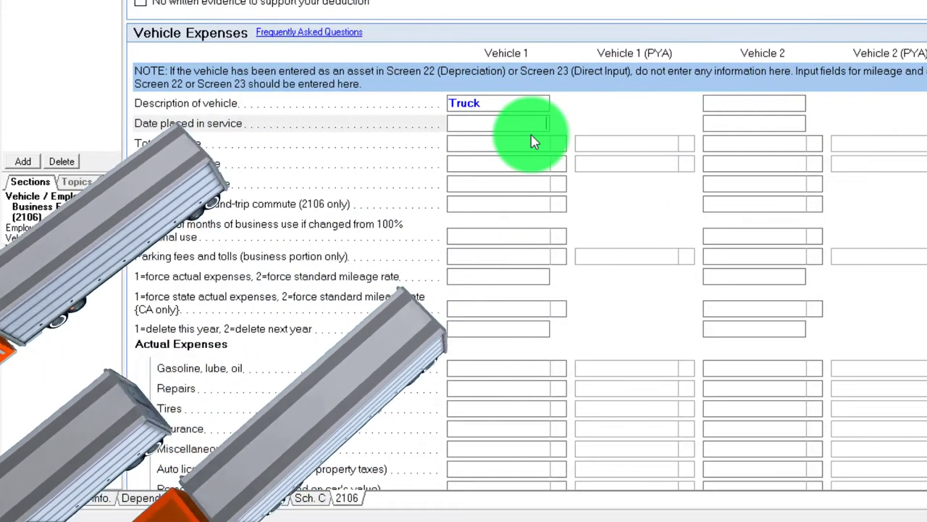
text(01012022)
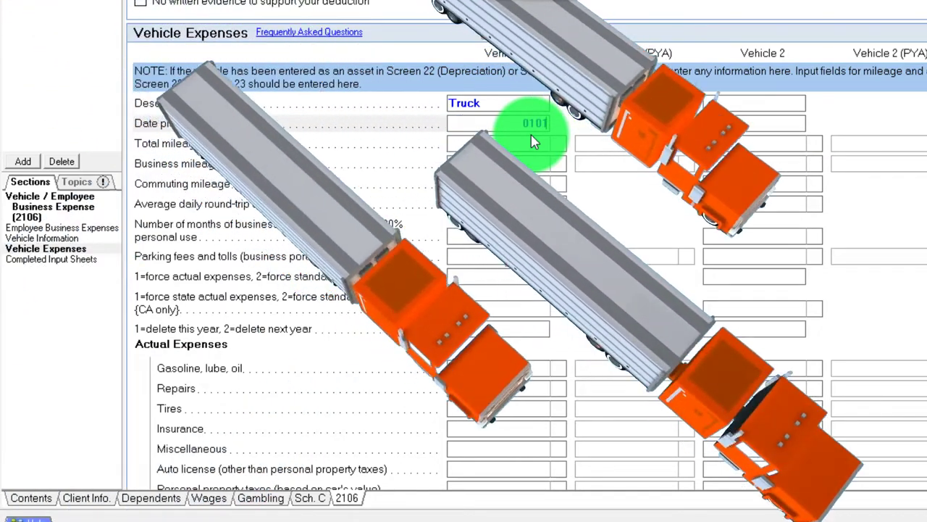
key(Tab)
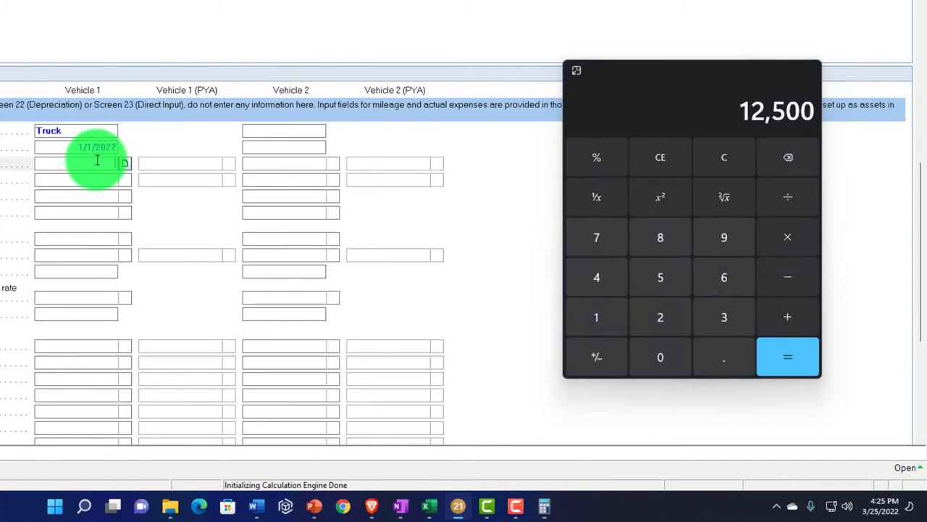
text(12500)
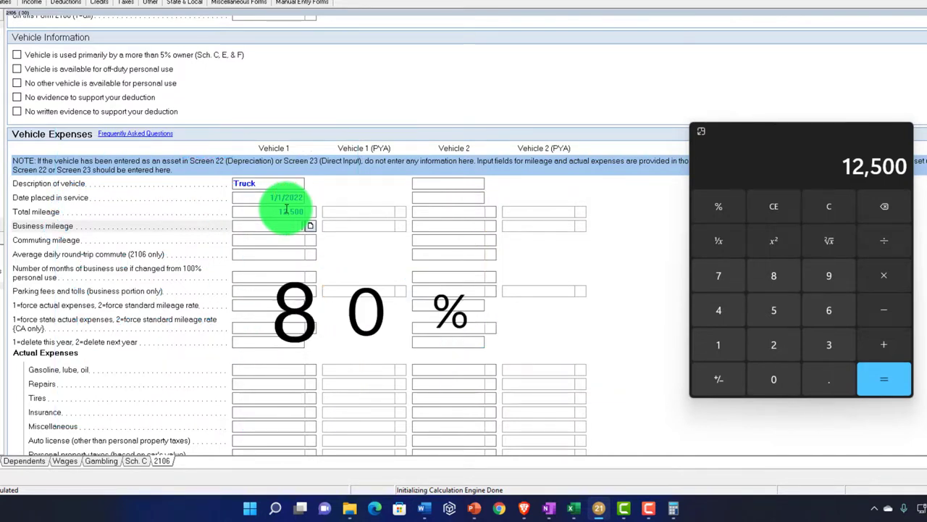
- Multiply the 12,500 total miles by 0.8 in the calculator and enter 10,000 as Vehicle 1's business mileage
click(882, 274)
text(.8)
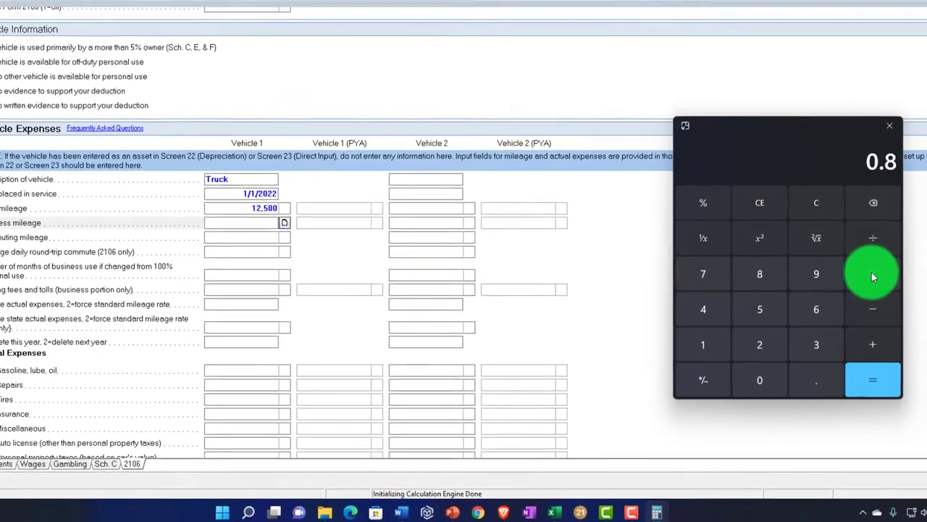
key(Return)
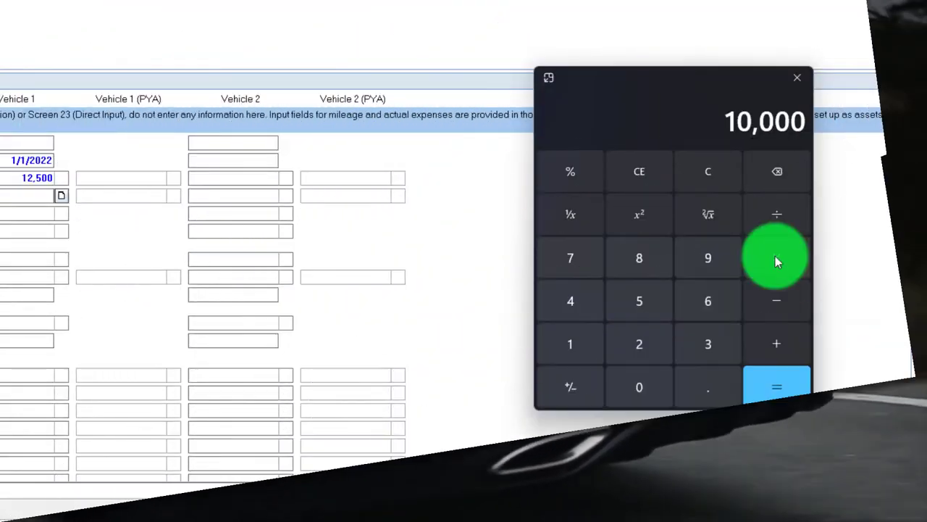
click(775, 258)
text(10)
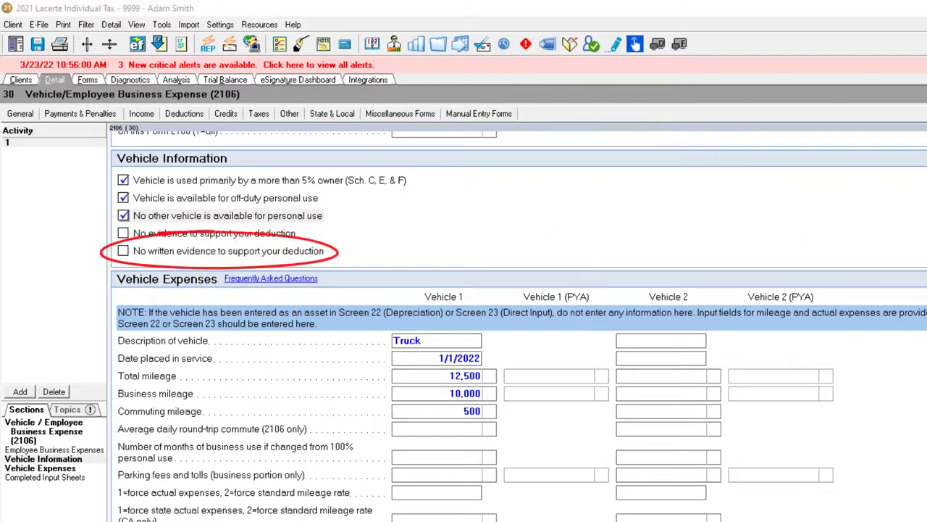
- Enter 300 for Vehicle 1's parking fees and tolls, leaving the average commute and months of business use blank
scroll(519, 326, down, 1)
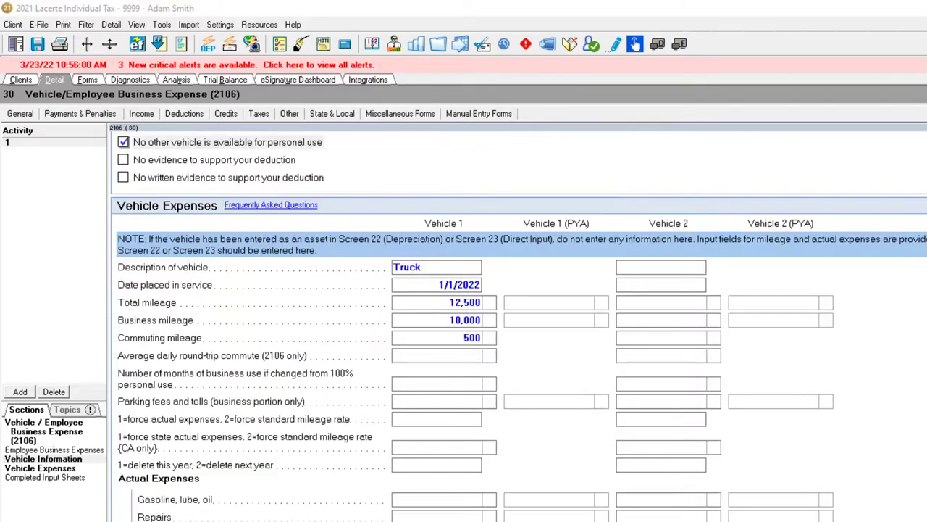
click(441, 358)
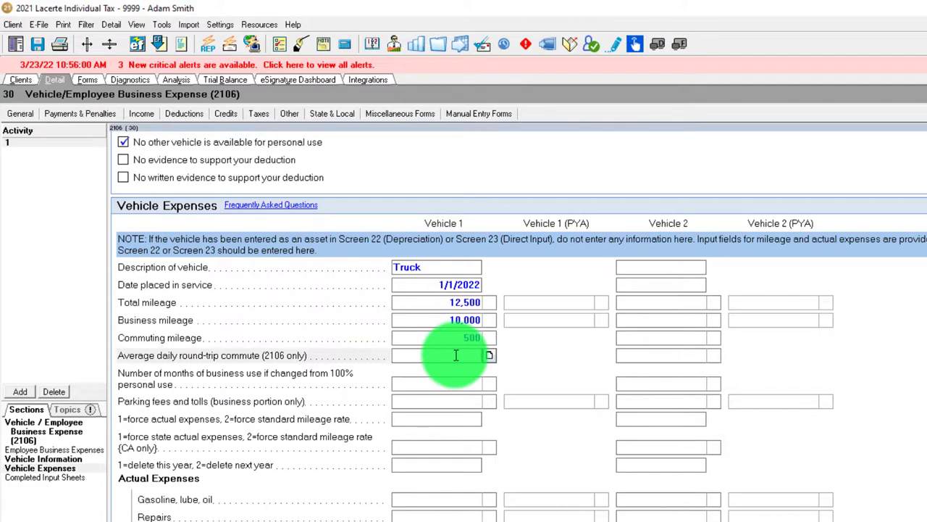
key(Tab)
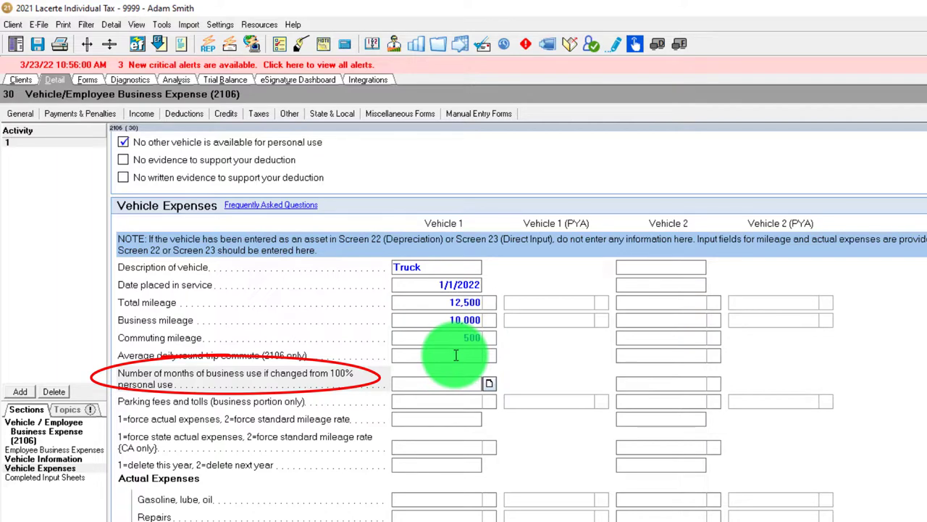
key(Tab)
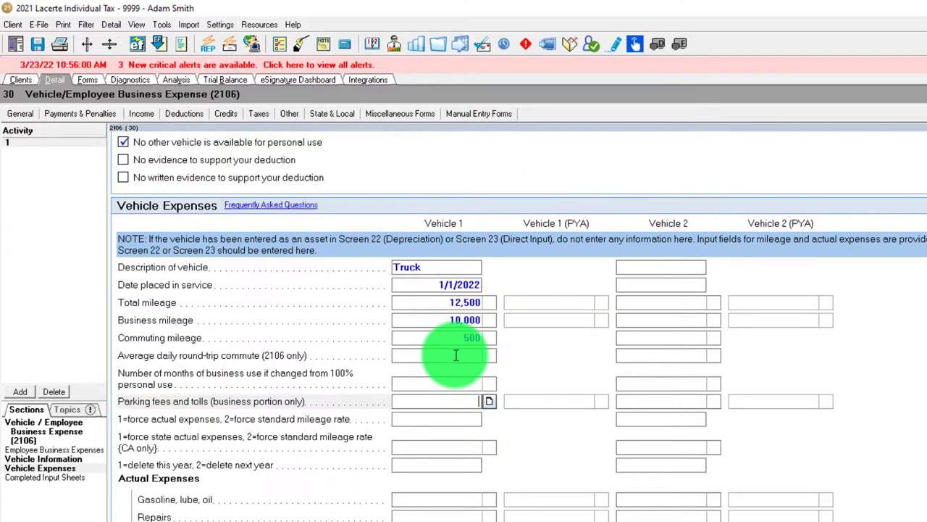
text(300)
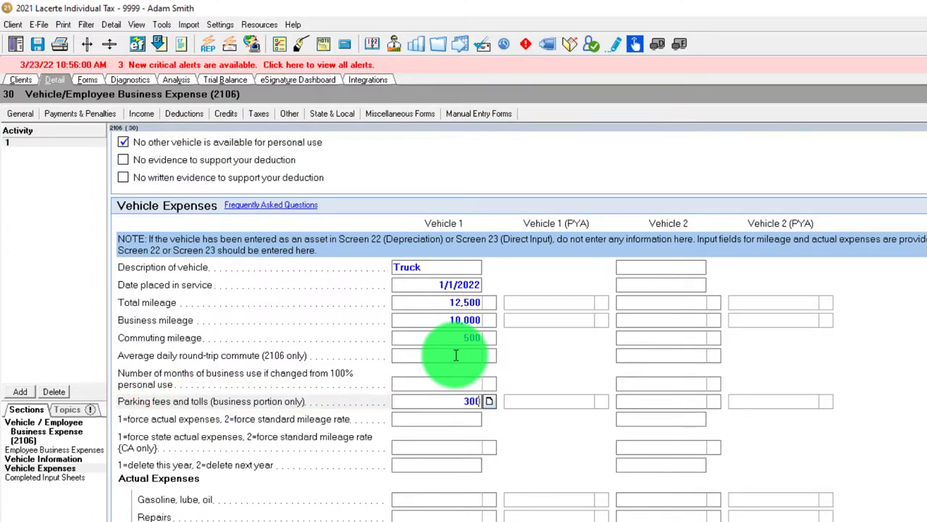
key(Tab)
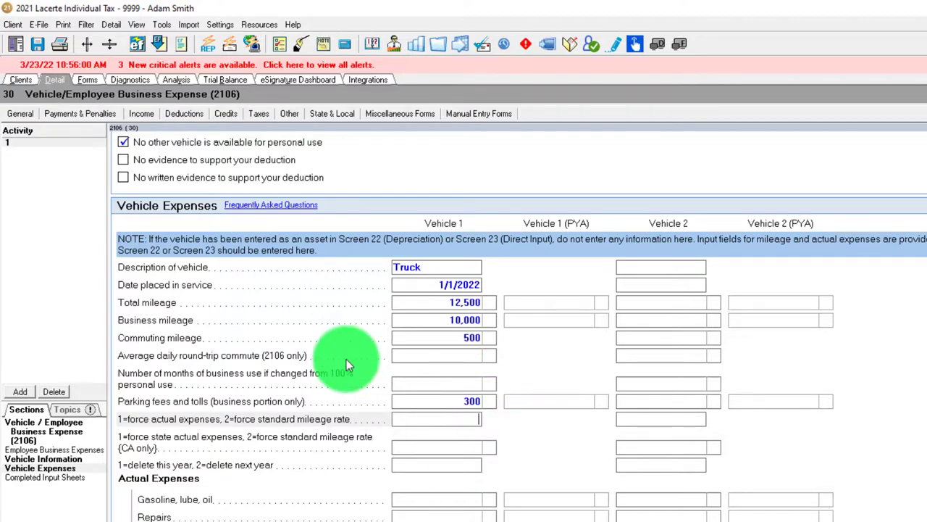
- Display the Schedule C form and check the car and truck expenses on line 9 of Part II
click(87, 79)
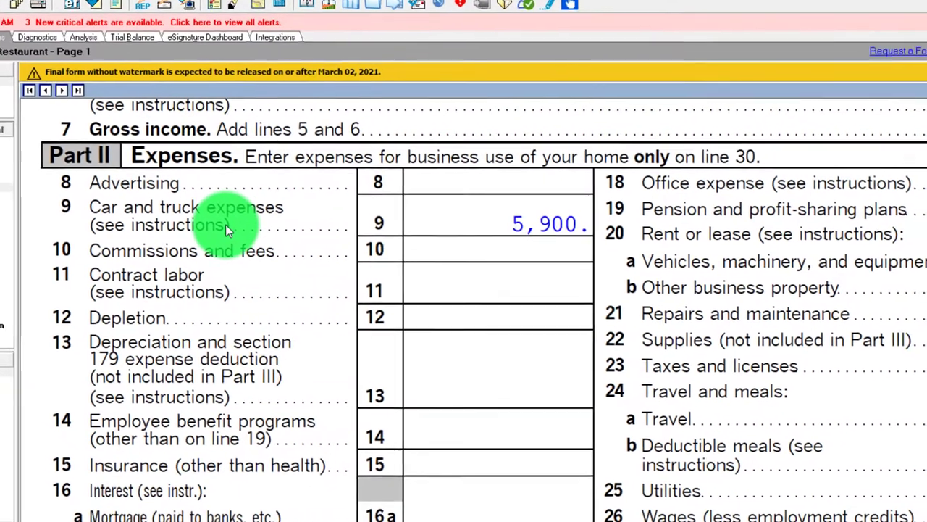
scroll(434, 297, up, 4)
scroll(424, 294, up, 6)
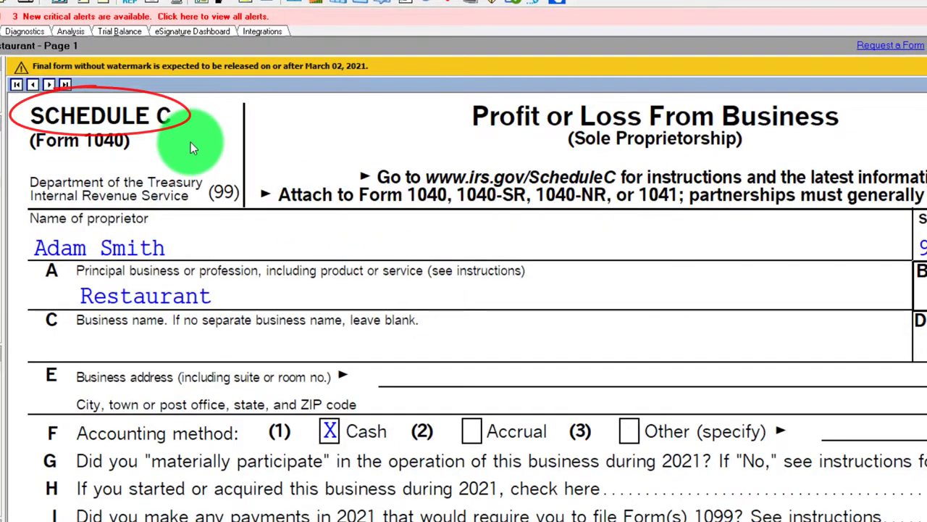
scroll(174, 239, down, 5)
scroll(179, 251, down, 4)
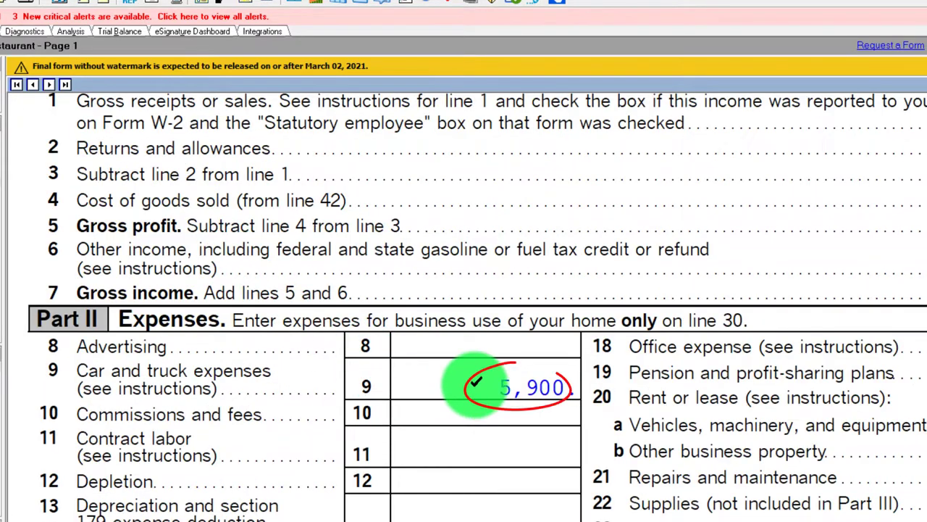
scroll(476, 382, down, 3)
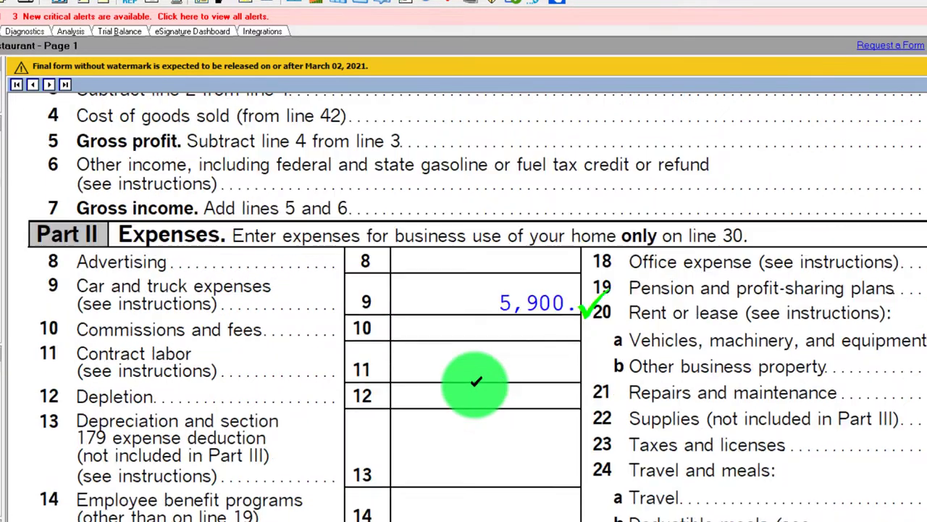
scroll(476, 383, down, 3)
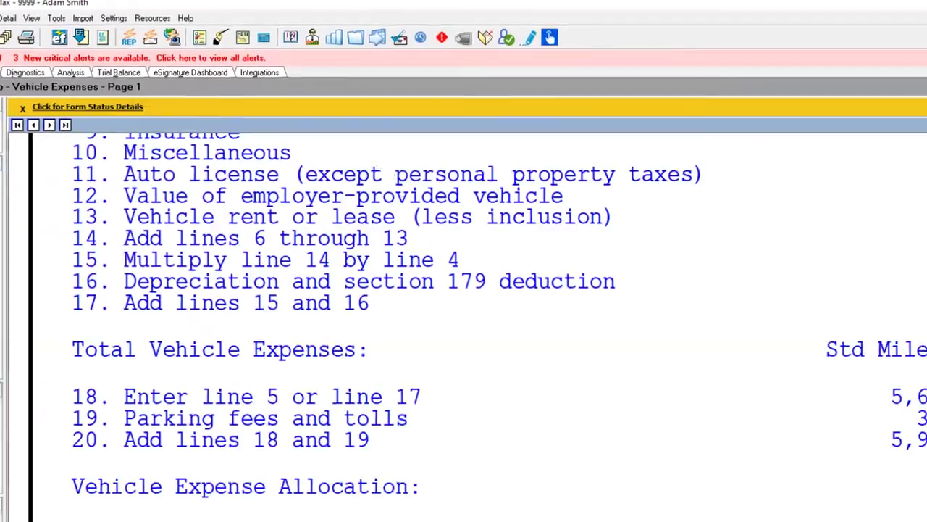
- Check the business use percentage on the Schedule C Vehicle Expenses worksheet by dividing 10,000 by 12,500 in the calculator
scroll(312, 362, up, 5)
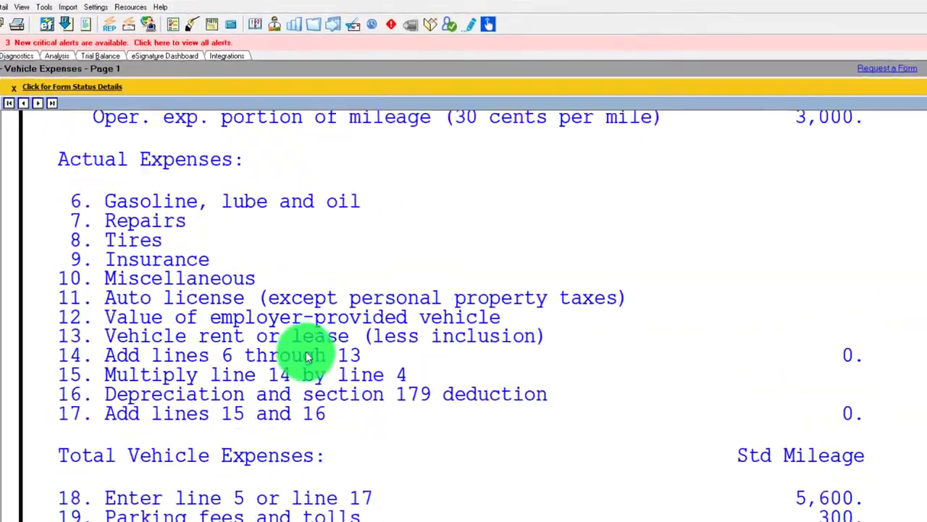
scroll(507, 290, up, 3)
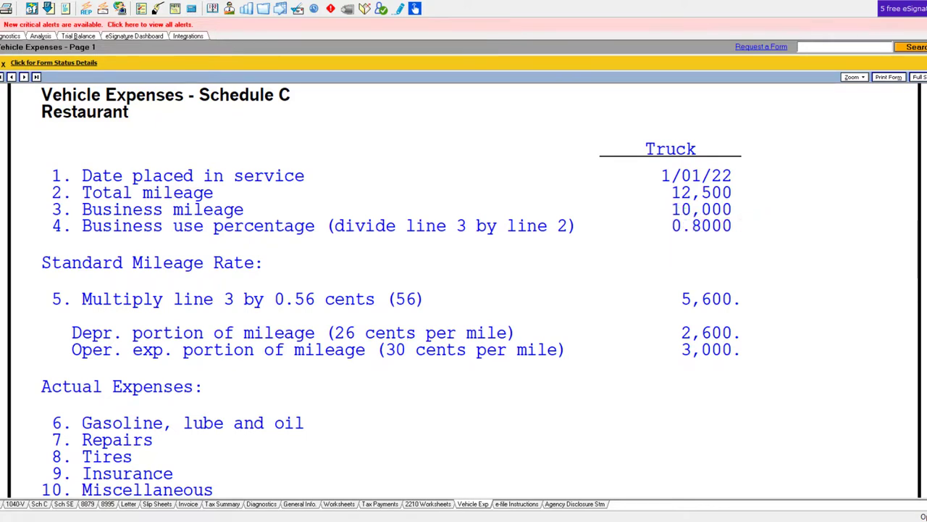
drag(850, 193, 419, 212)
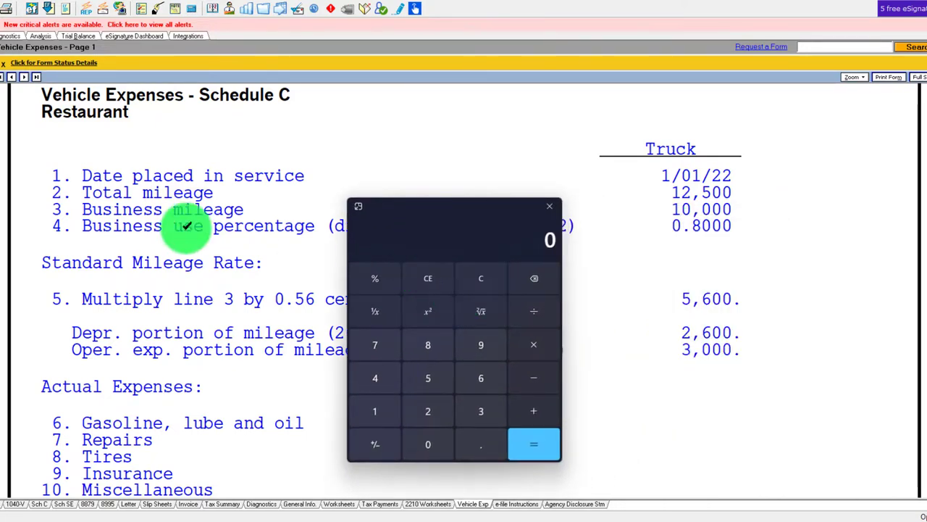
text(10)
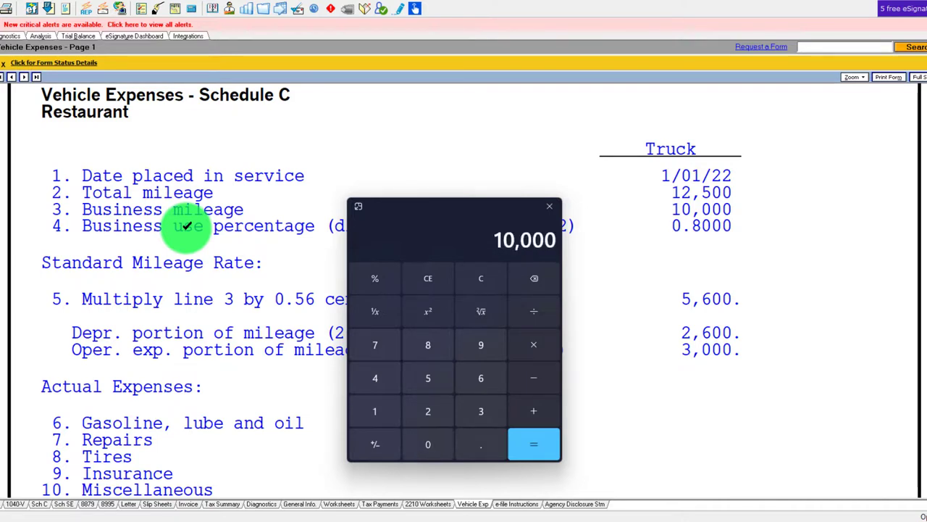
text(/12500)
key(Return)
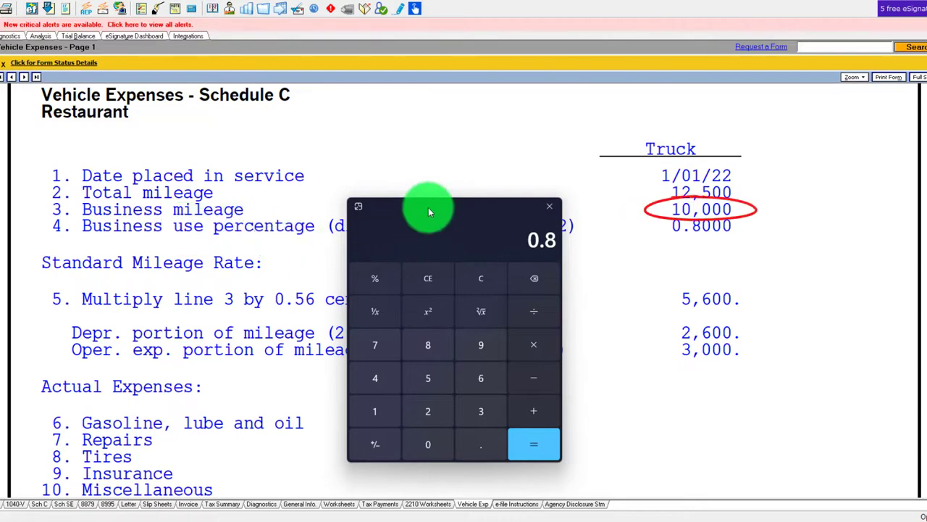
click(549, 205)
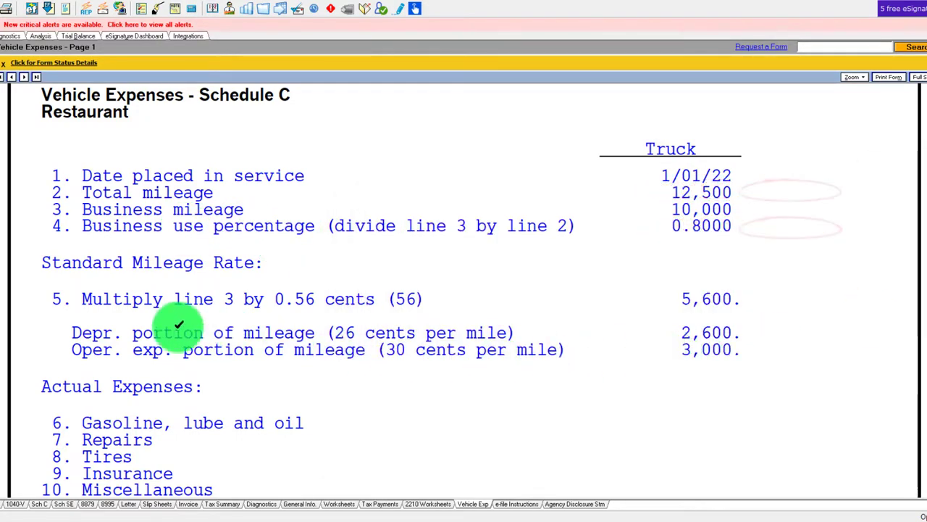
- Review the Vehicle Expenses worksheet from the standard mileage rate on line 5 through parking fees and the vehicle expense allocation
scroll(145, 311, down, 3)
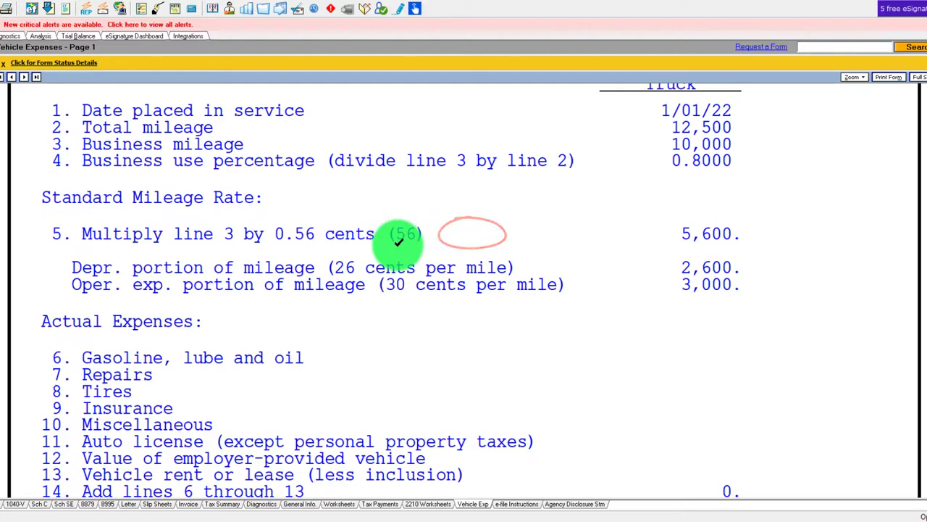
scroll(398, 244, down, 3)
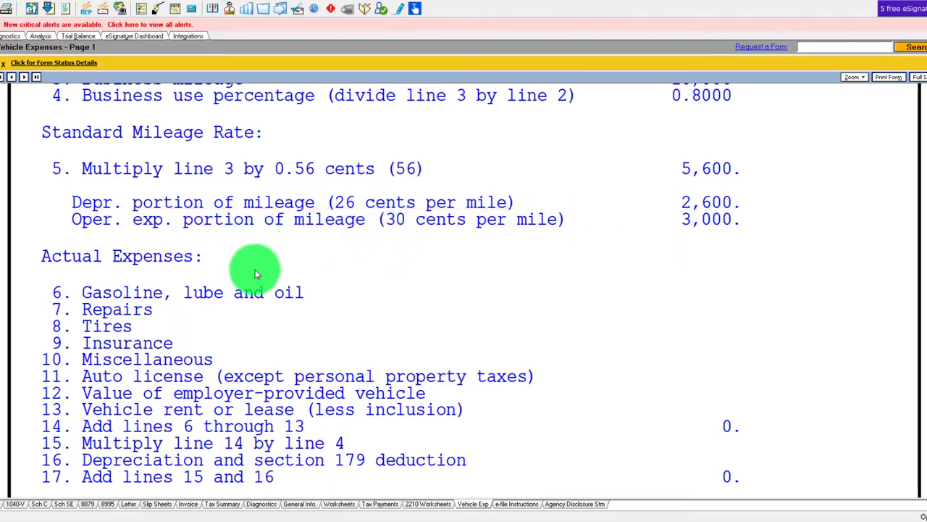
scroll(658, 192, down, 10)
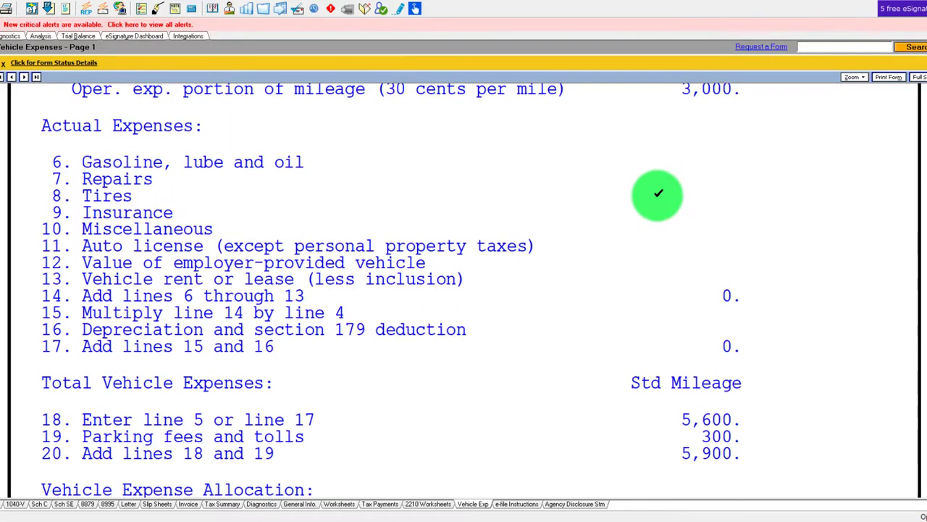
scroll(657, 193, down, 2)
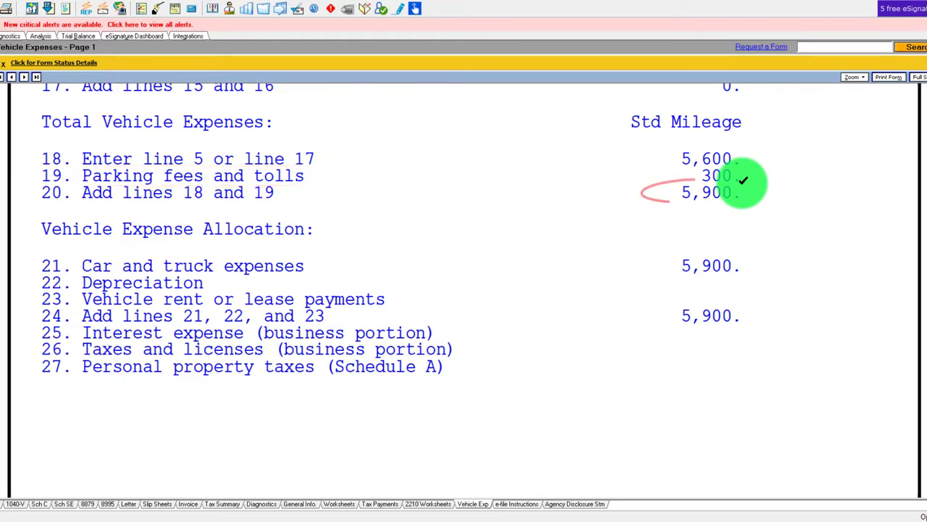
key(Escape)
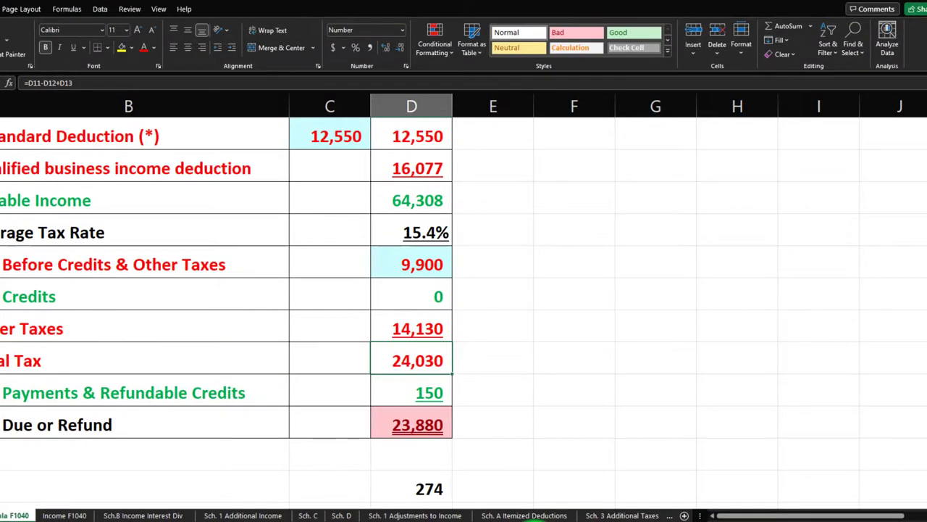
- Switch to the Tax Formula Worksheet 2021 workbook in Excel and compare its Sch. C sheet with the Schedule C form
click(308, 515)
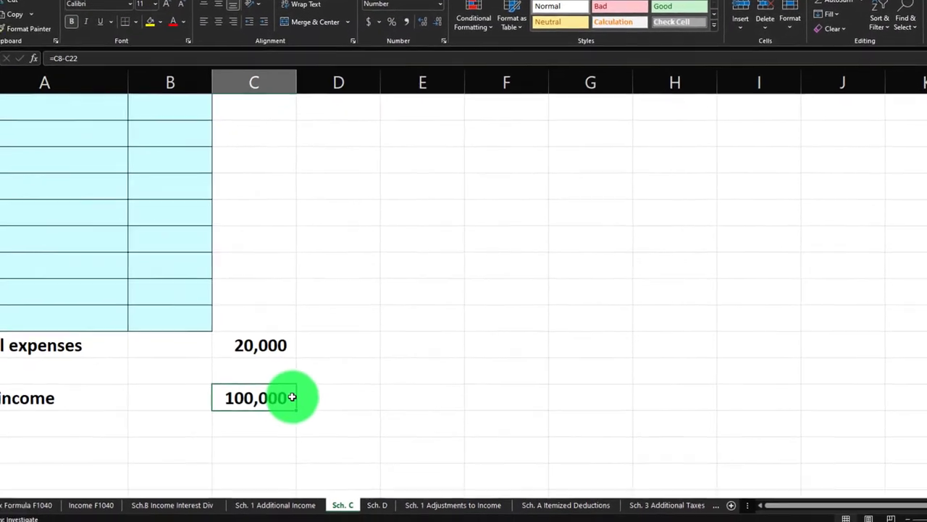
scroll(341, 376, up, 7)
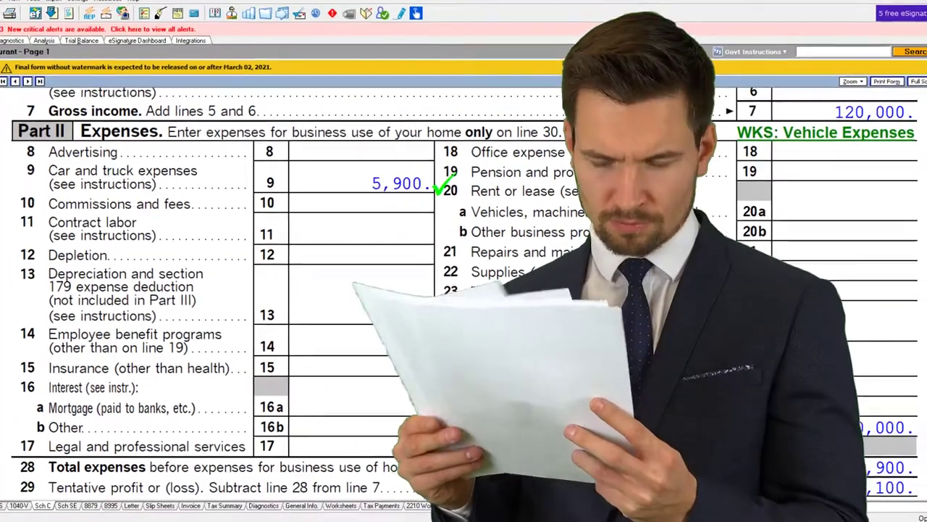
scroll(449, 290, up, 5)
scroll(362, 408, up, 3)
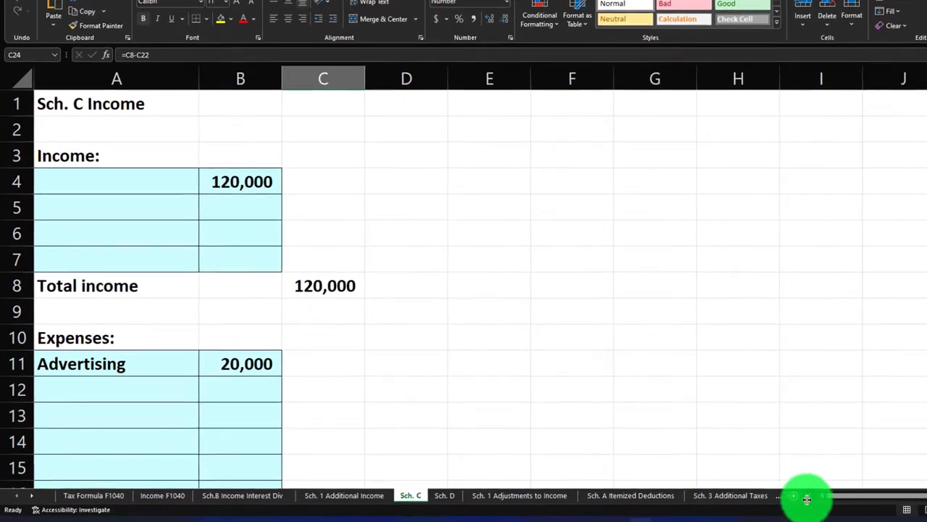
- Add a new worksheet after Sch. C and name it Vehicle
click(765, 496)
double_click(494, 492)
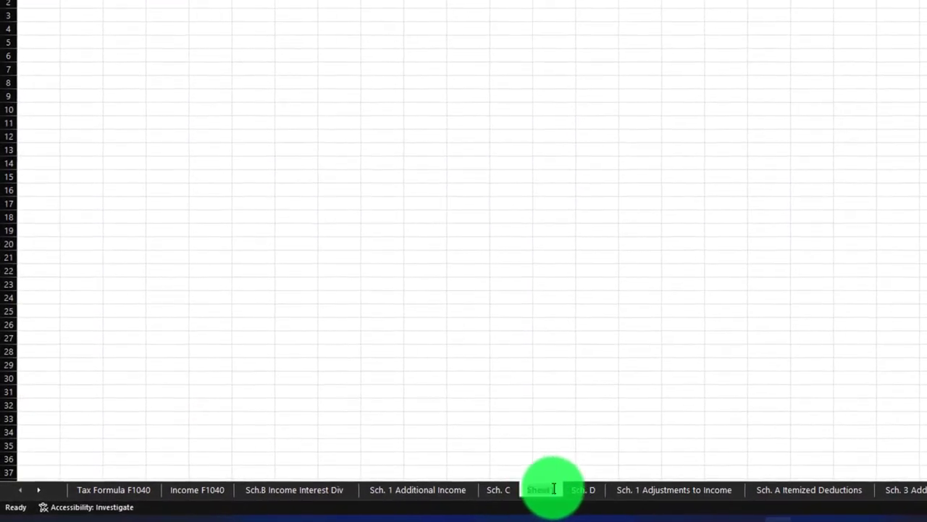
text(Vehic)
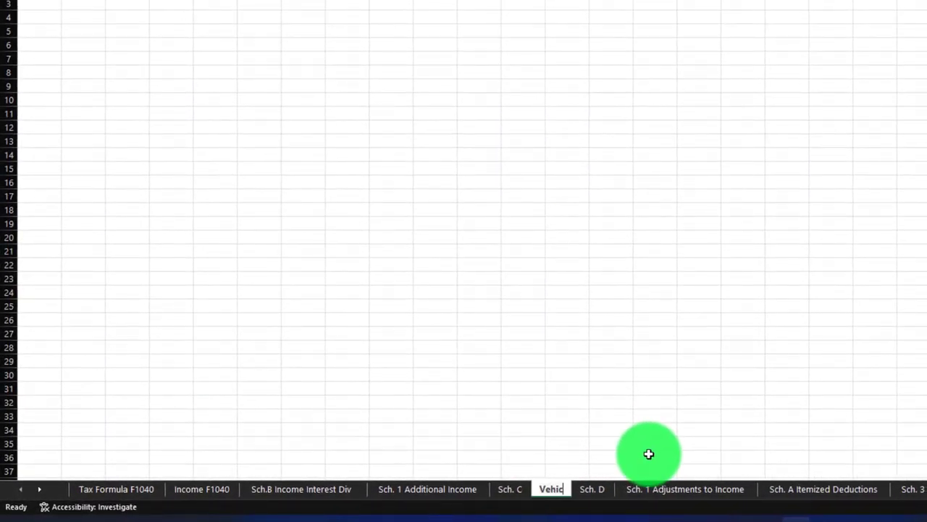
text(le)
- Format all cells of the Vehicle sheet as Currency with no symbol, 0 decimal places and negatives in red parentheses
click(439, 168)
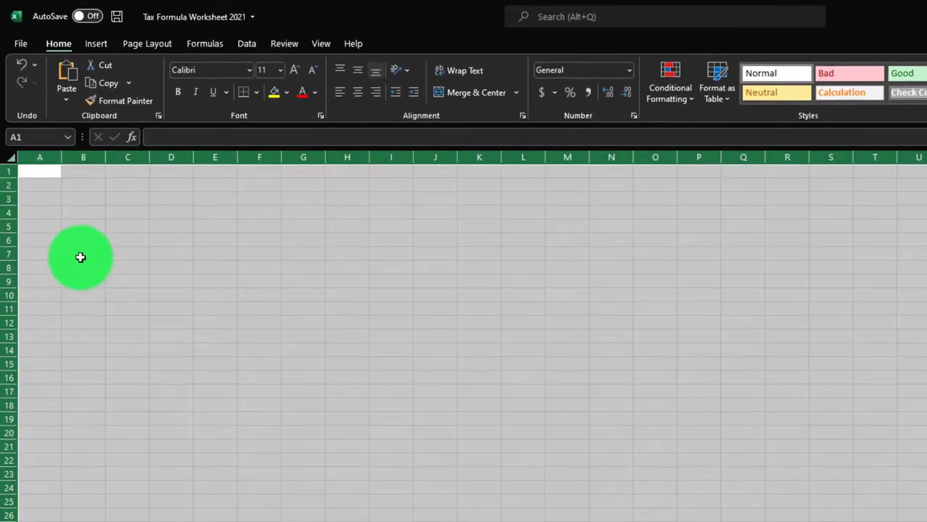
right_click(81, 257)
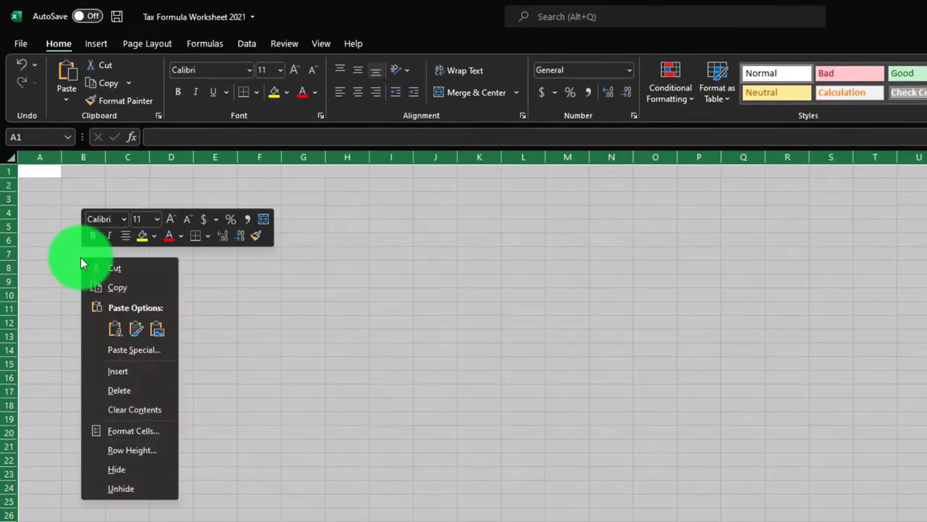
click(138, 429)
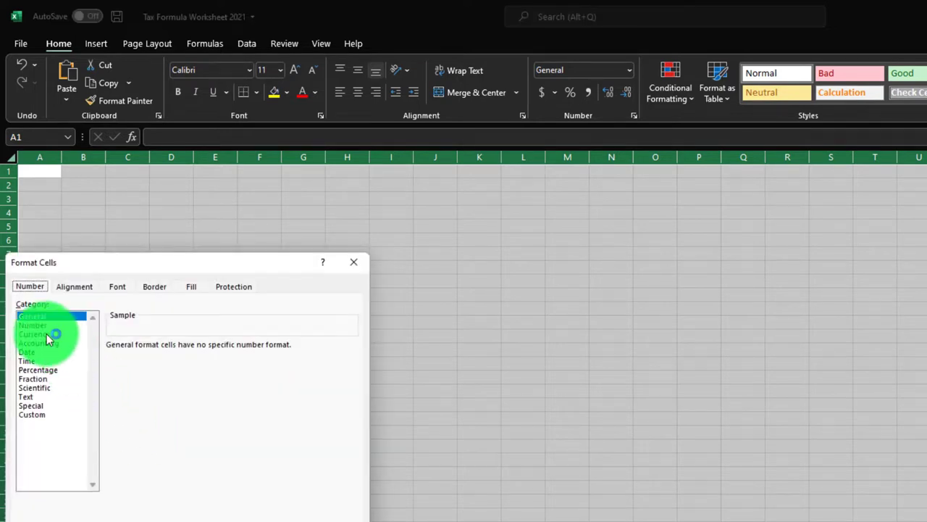
click(47, 334)
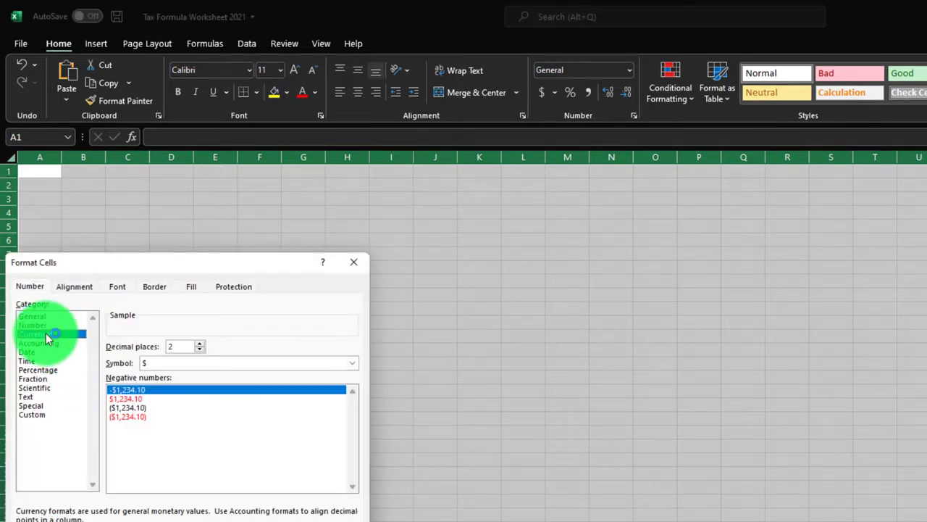
click(127, 415)
click(193, 366)
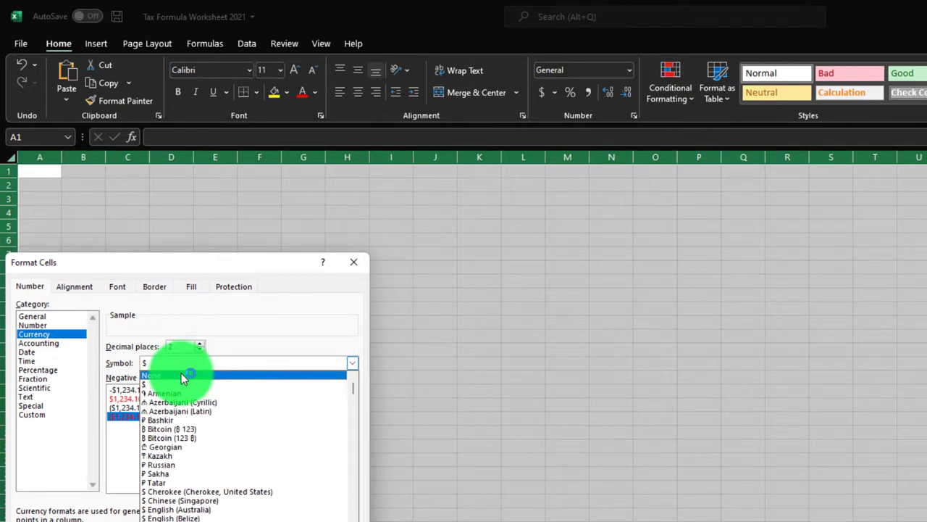
click(184, 376)
click(199, 349)
click(199, 350)
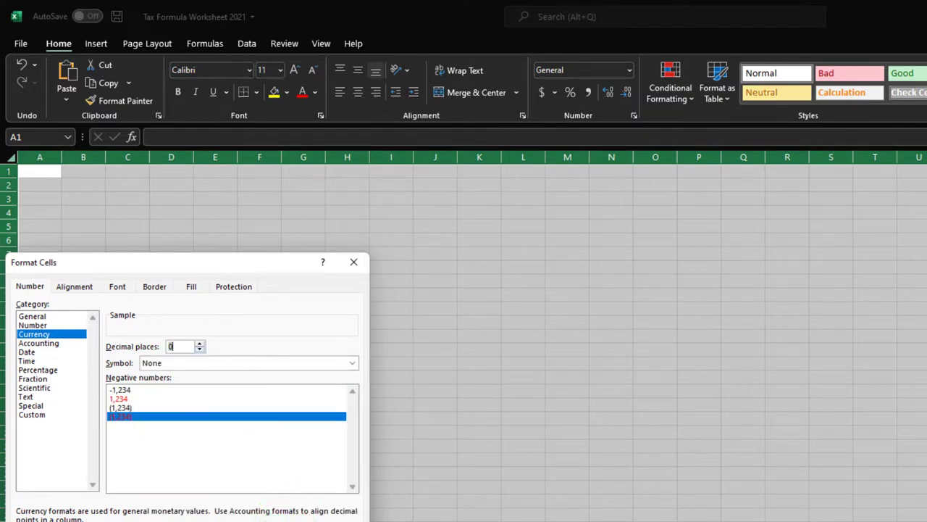
key(Return)
- Enter the heading "Milage Method" in cell A1
click(340, 492)
scroll(339, 493, up, 10)
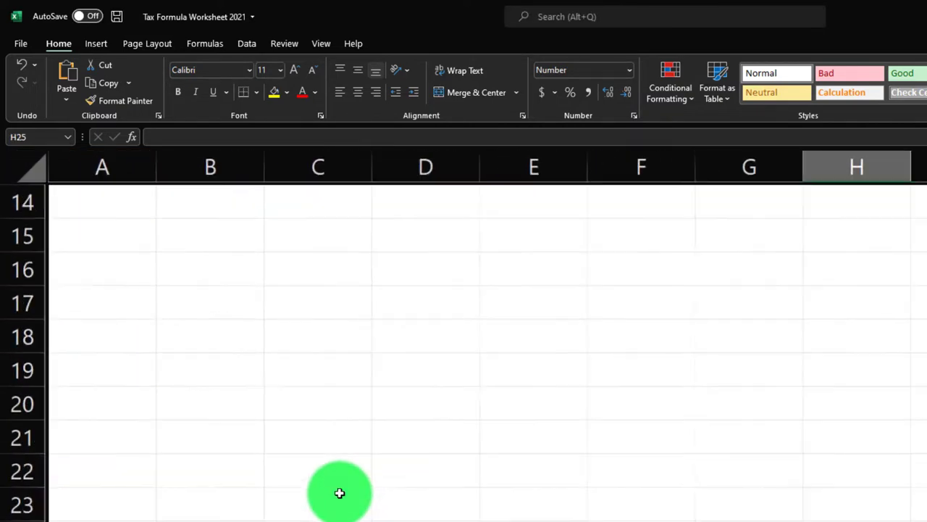
scroll(340, 492, up, 5)
click(134, 204)
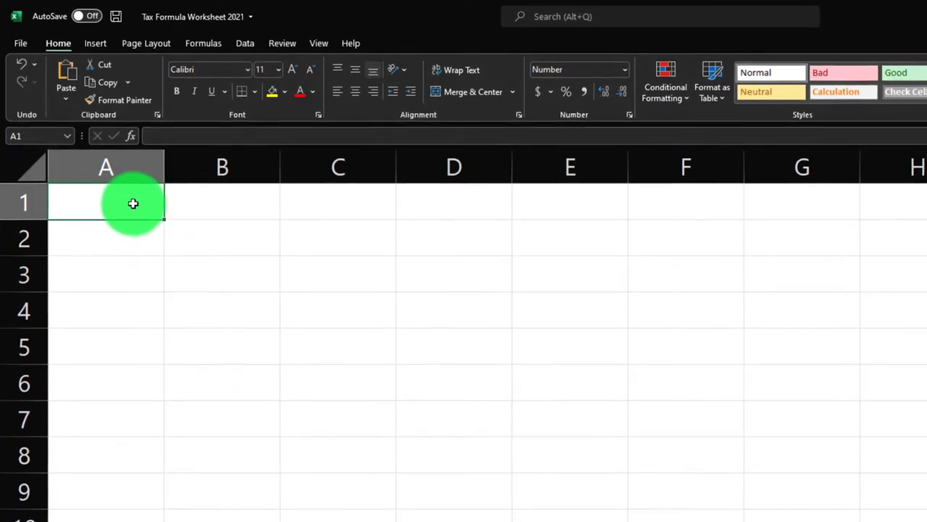
text(Milage Me)
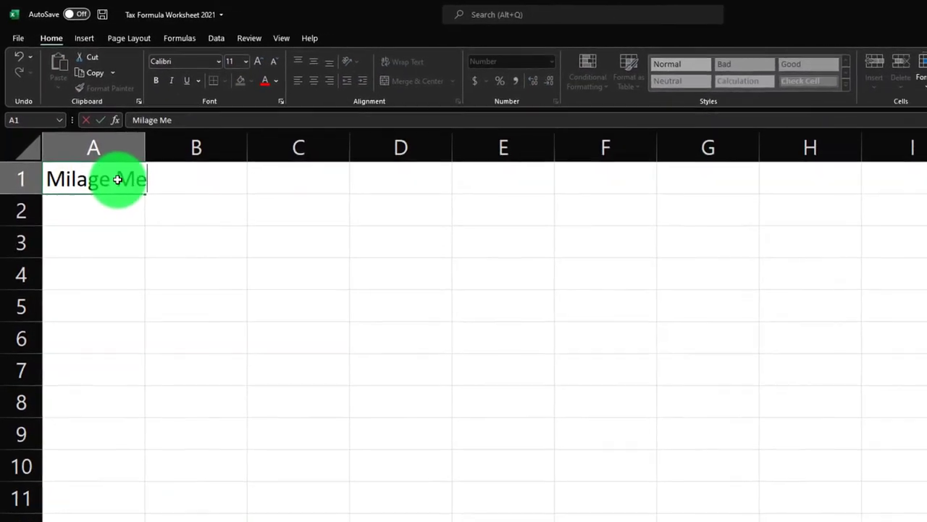
text(thod)
key(Return)
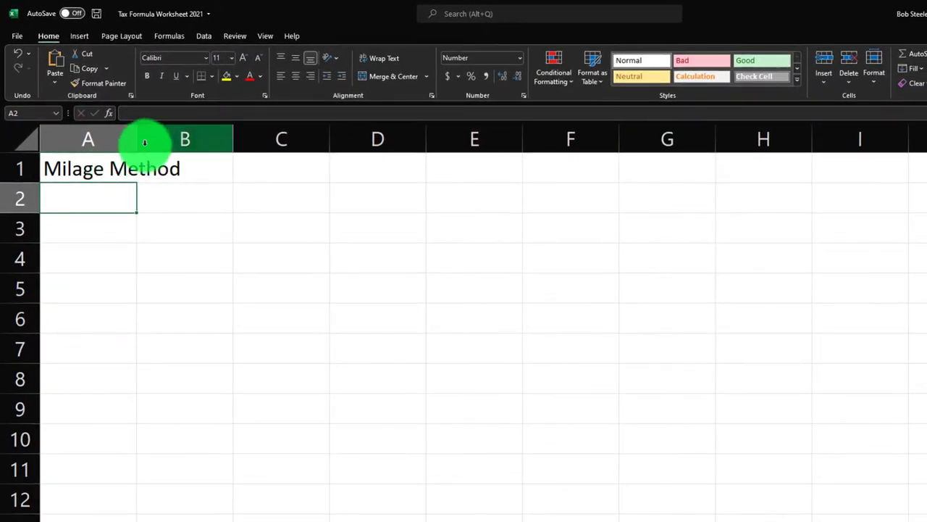
- Widen column A to fit the heading and make all cells of the sheet bold
drag(137, 137, 221, 141)
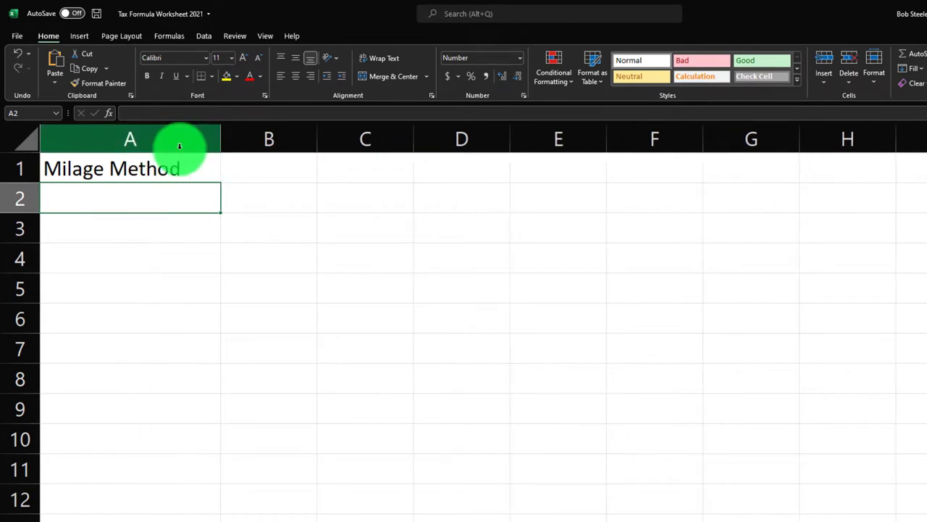
click(31, 142)
click(147, 76)
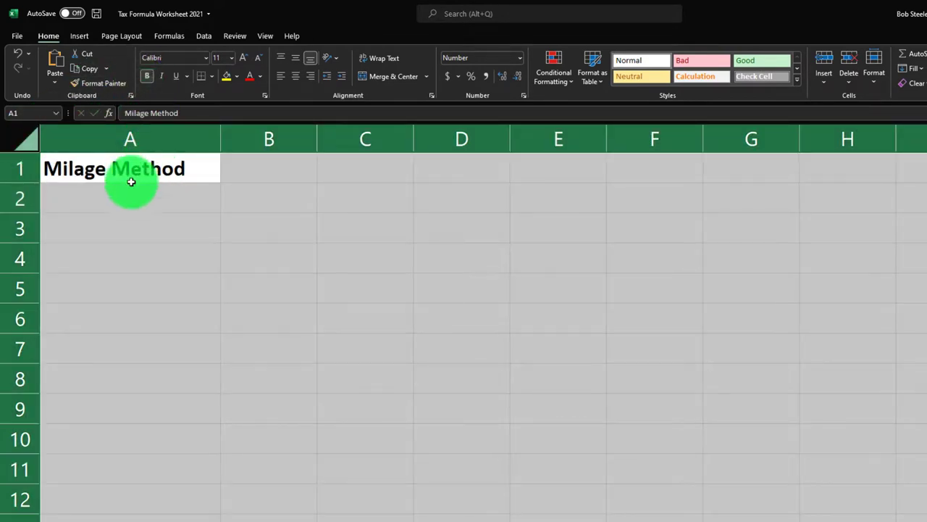
click(108, 197)
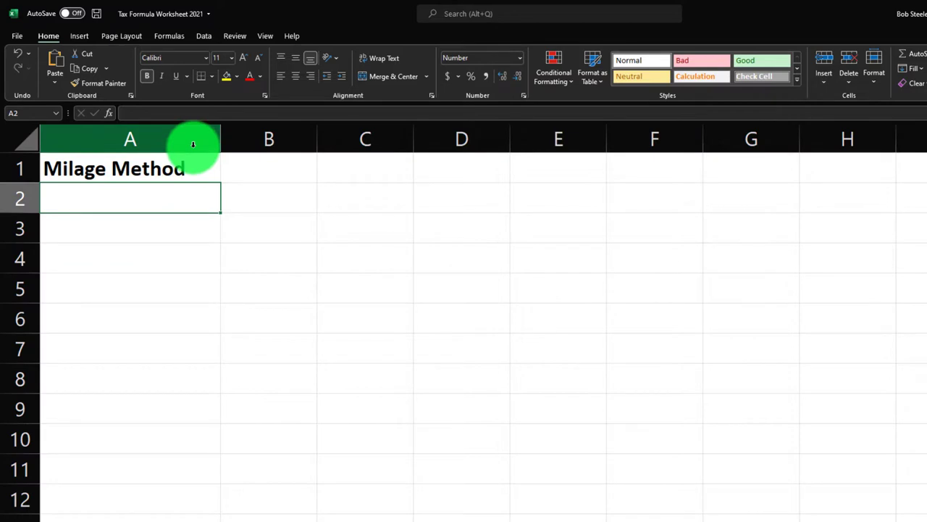
- Give the header cells A1:B1 a black fill and white text
drag(162, 169, 290, 157)
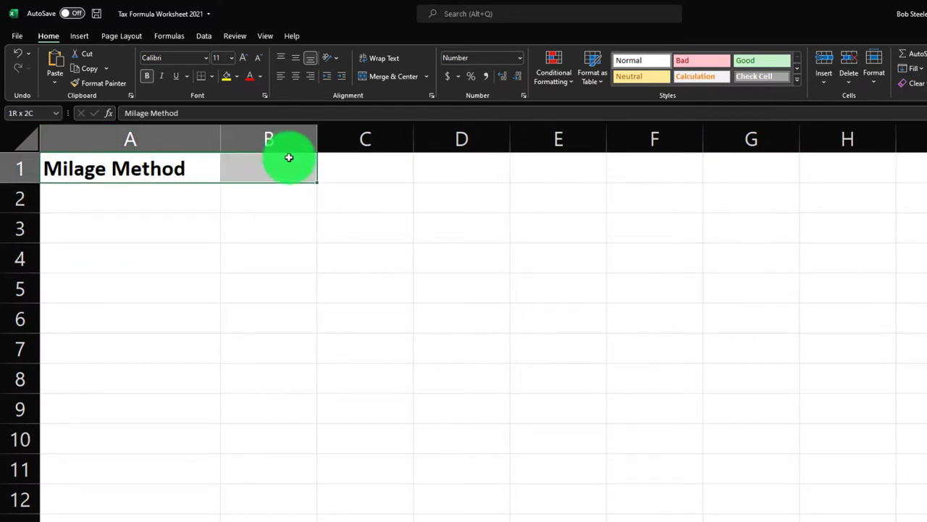
click(236, 77)
click(239, 105)
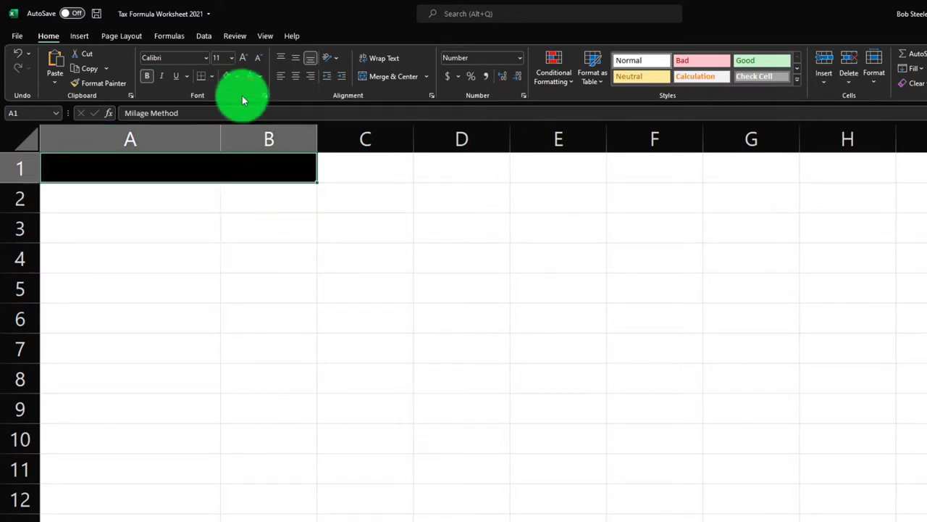
click(252, 76)
click(258, 77)
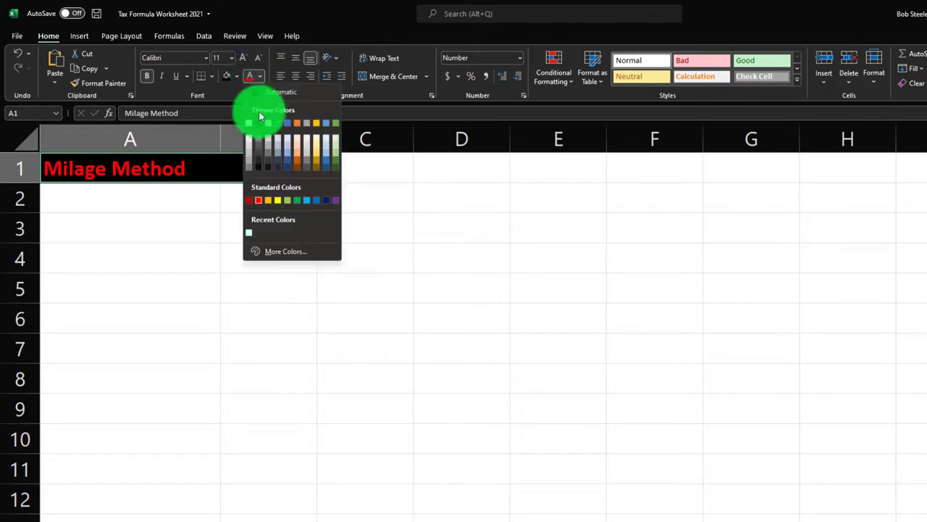
click(258, 119)
click(137, 196)
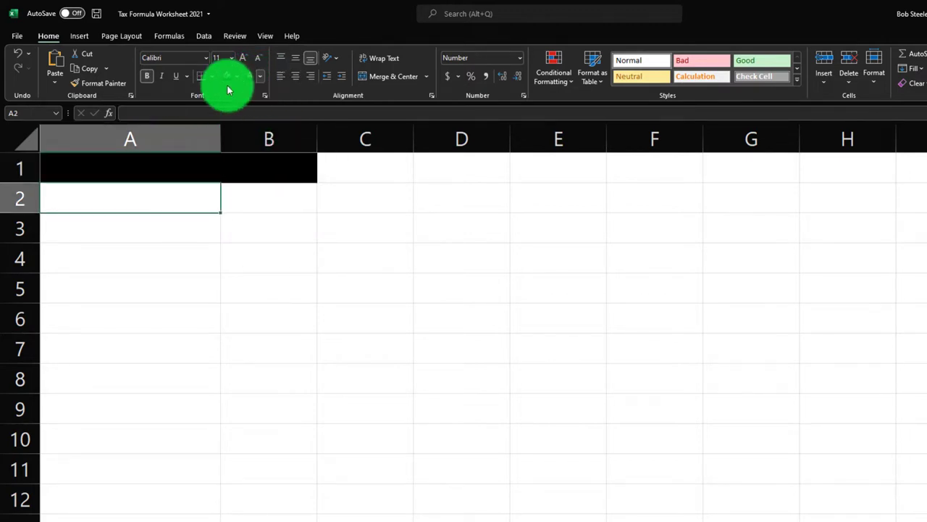
drag(166, 169, 246, 168)
click(259, 76)
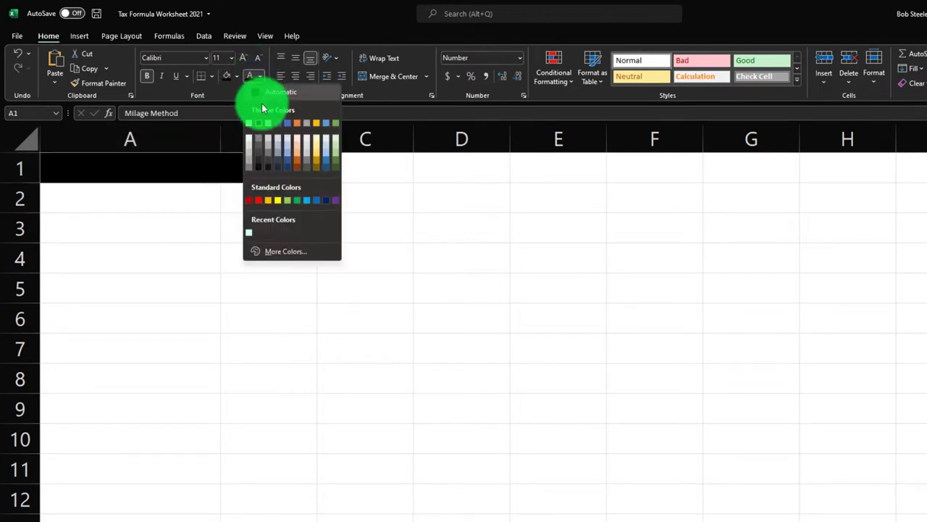
click(250, 123)
click(166, 194)
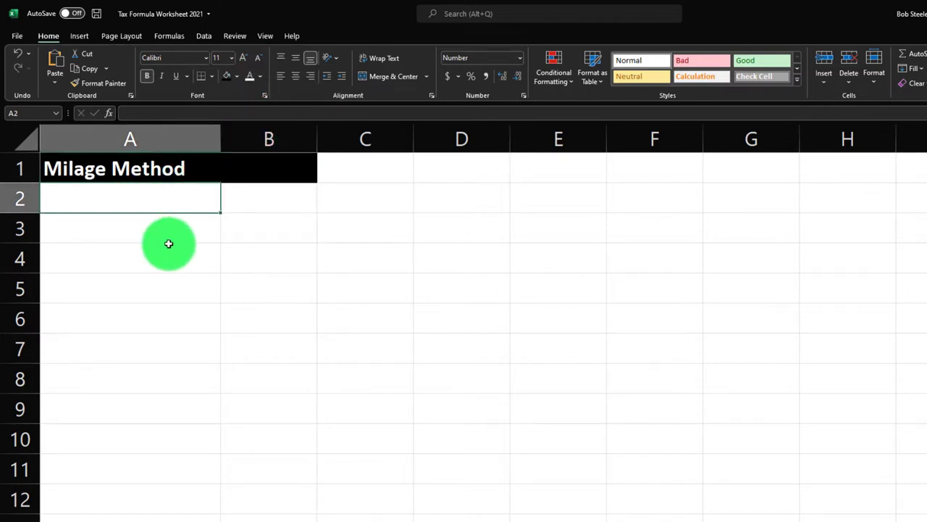
- Label cell A2 "Business miles" and enter 10,000 in B2
text(T)
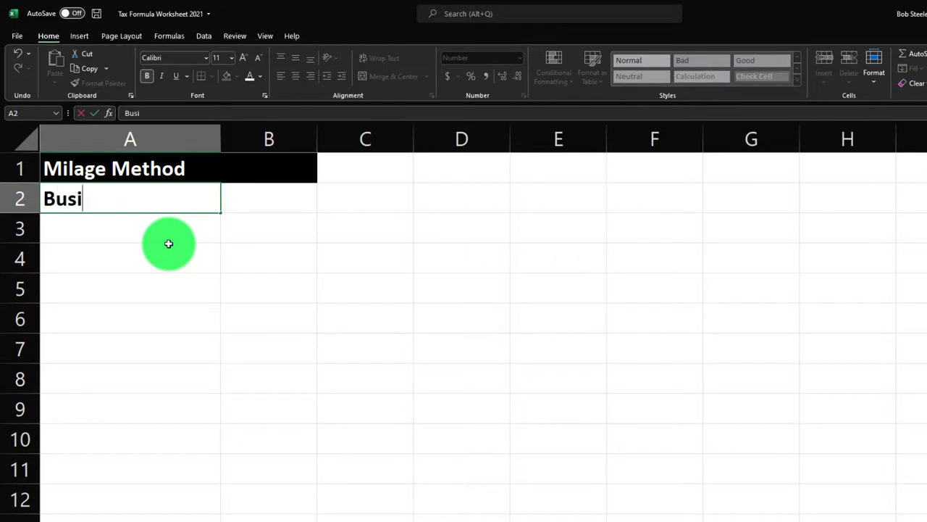
key(Tab)
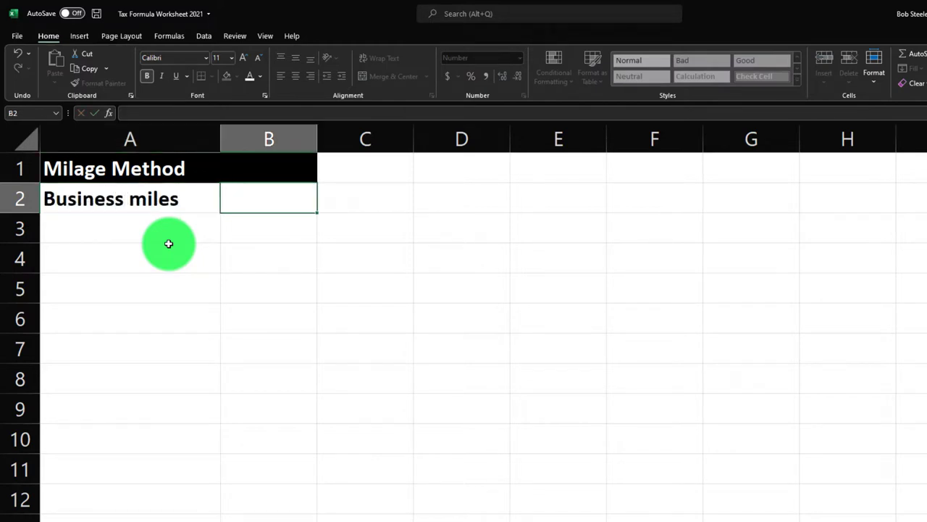
text(10,000)
key(Return)
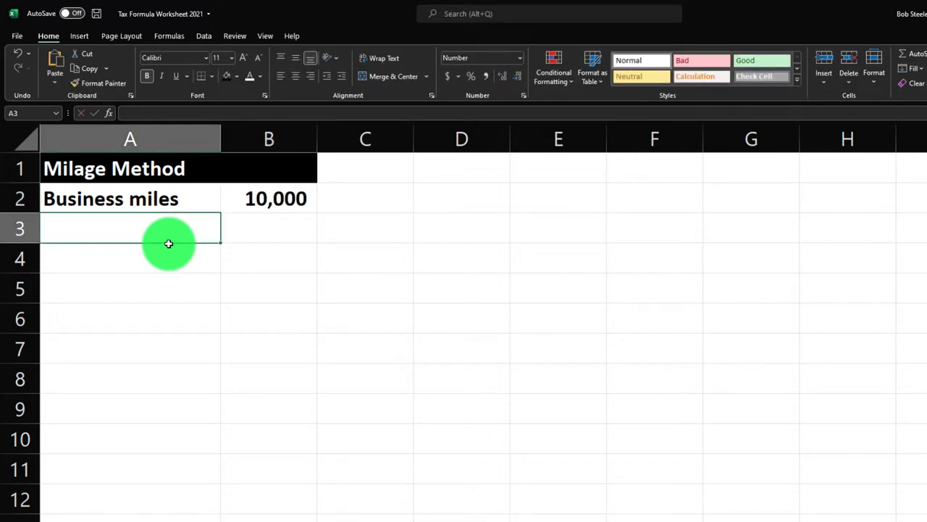
- Label cell A3 "Rate" and enter .56 in B3, formatted to two decimal places
text(Rate)
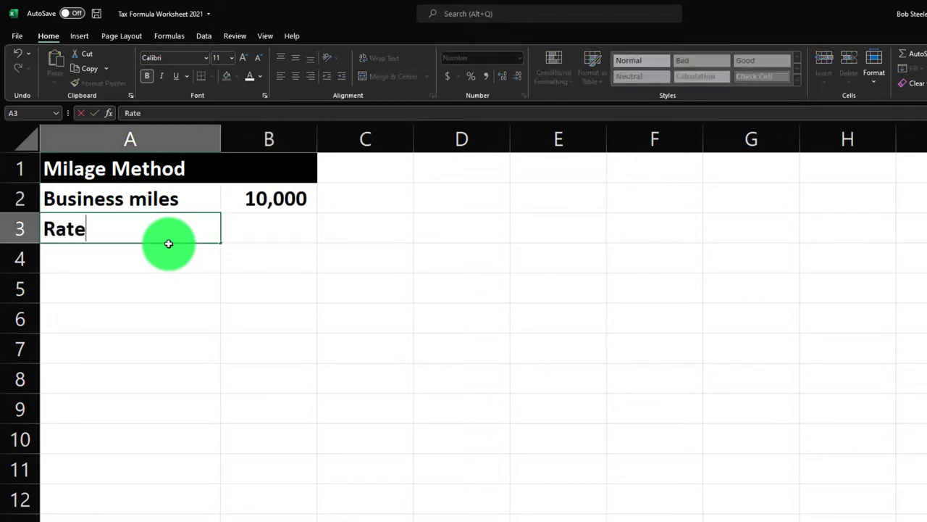
key(Return)
key(Up)
key(Right)
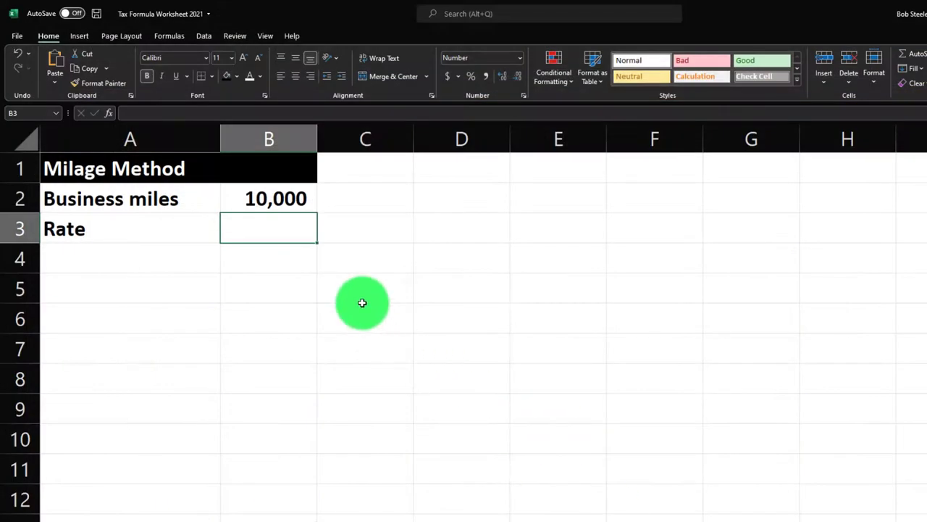
text(.56)
key(Return)
key(Up)
click(502, 81)
- In cell B4, enter a formula multiplying the business miles in B2 by the rate in B3
click(282, 259)
text(=)
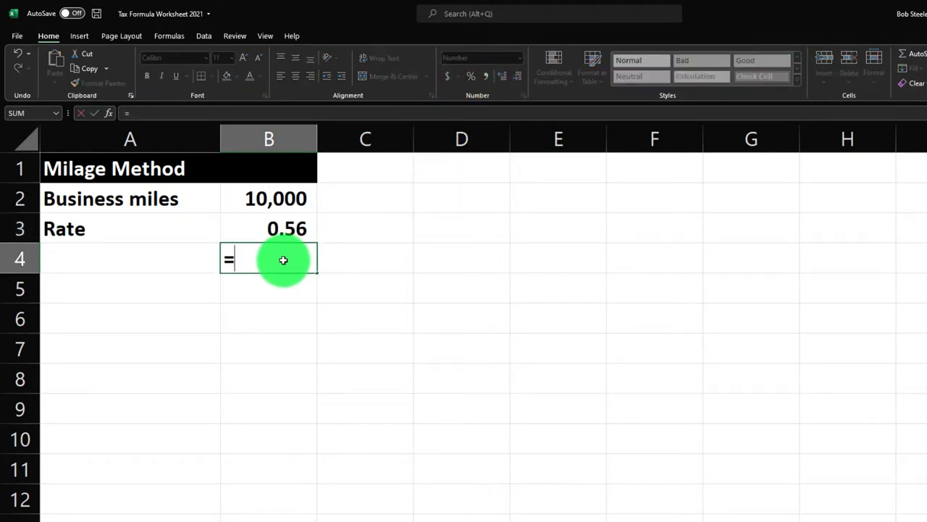
key(Up)
key(Up)
text(*)
key(Up)
key(Return)
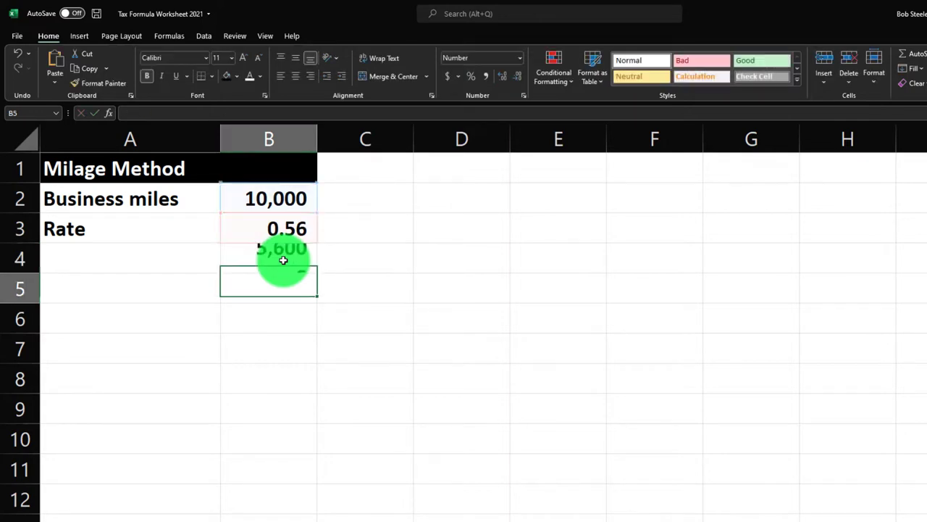
- Label cell A4 "Subtotal"
key(Up)
key(Left)
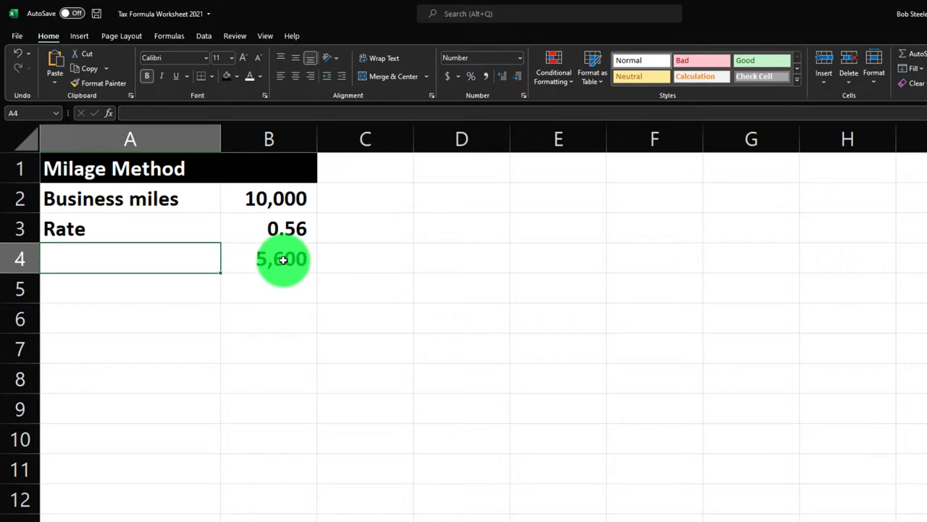
text(Su)
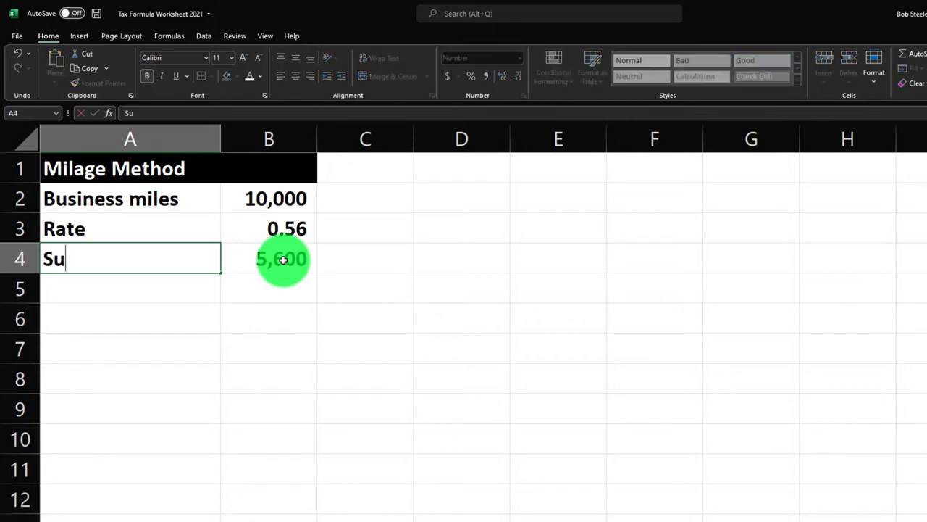
key(Return)
key(Return)
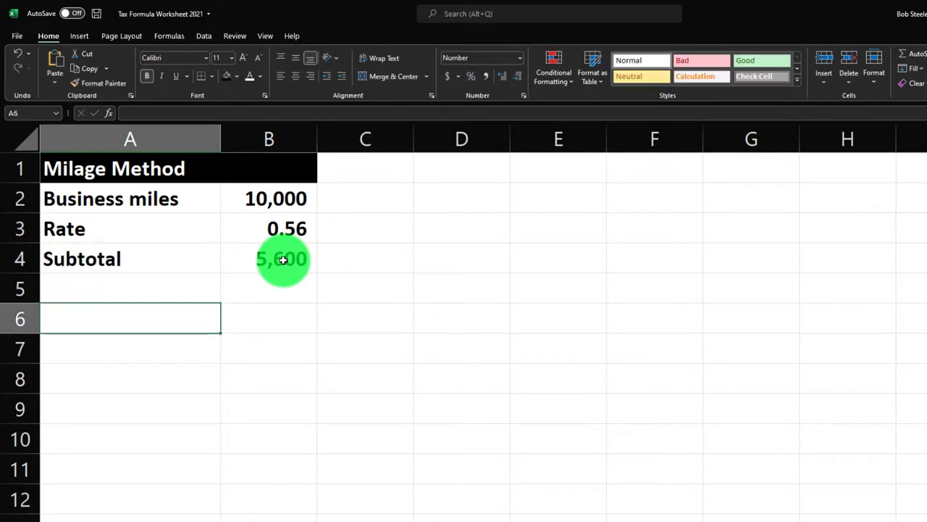
- Label cell A6 "Parking fees & tolls", checking the wording against the Vehicle Expenses form in Lacerte
text(Parking &)
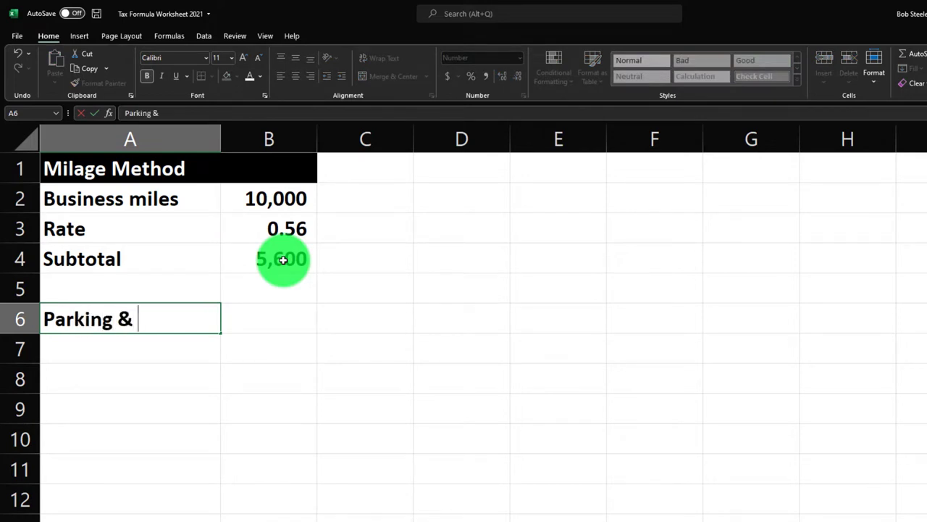
text(Fees)
key(Return)
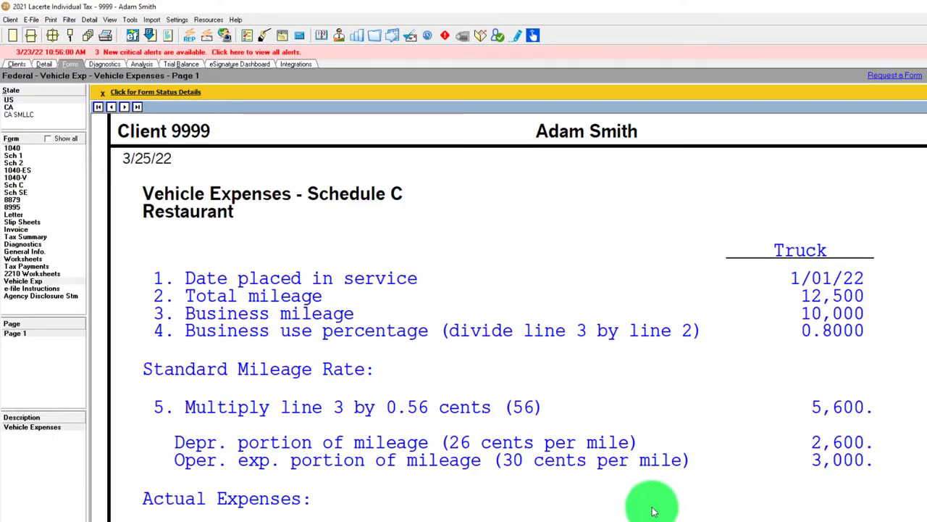
scroll(651, 506, down, 10)
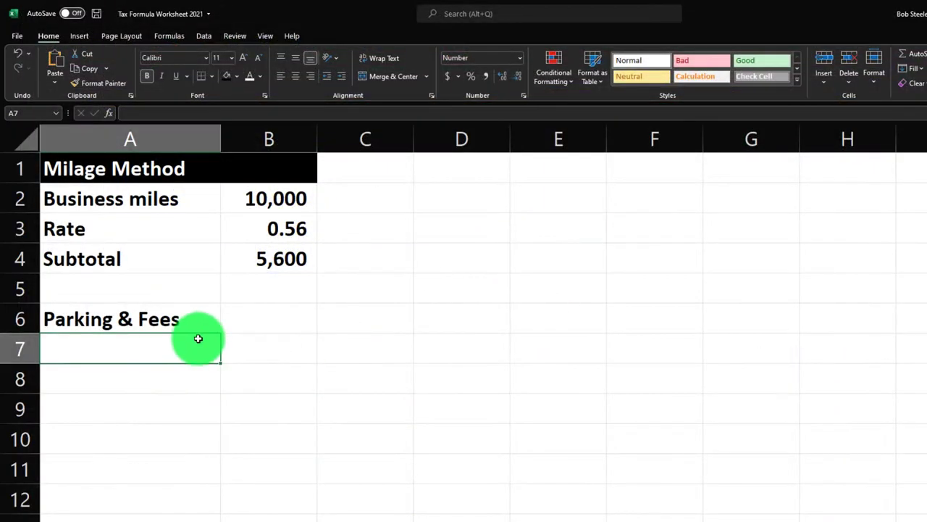
click(198, 320)
double_click(198, 321)
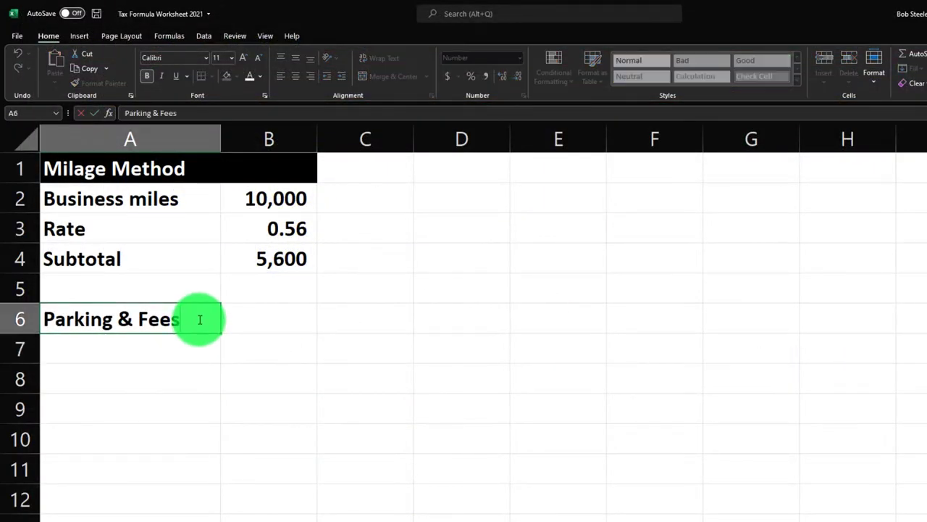
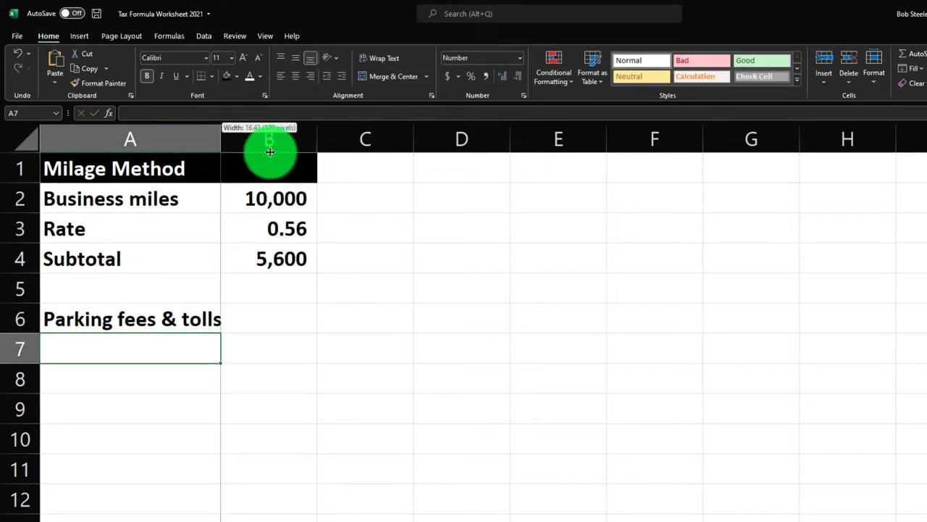
- Widen column A to fit the parking label and enter 300 in B6
click(339, 330)
text(300)
key(Return)
- Label cell A8 "Total milage method"
key(Down)
key(Left)
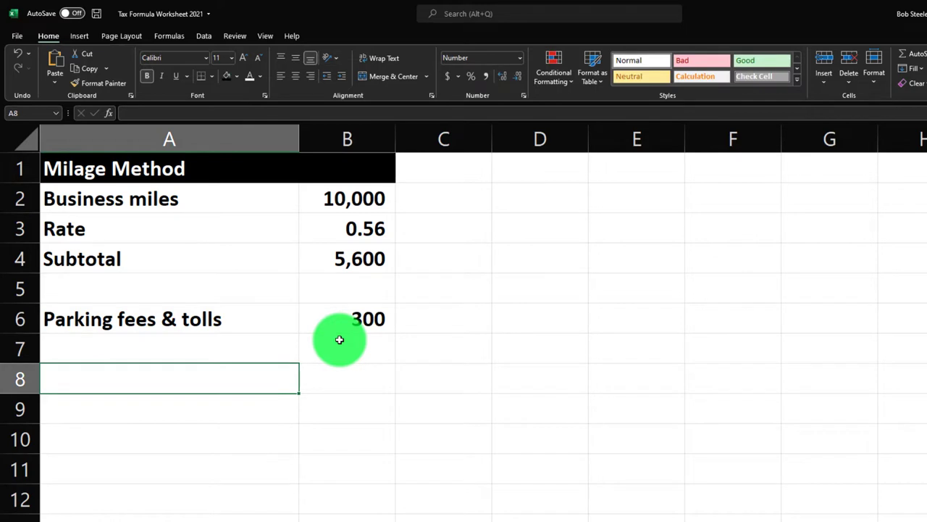
text(Total milage)
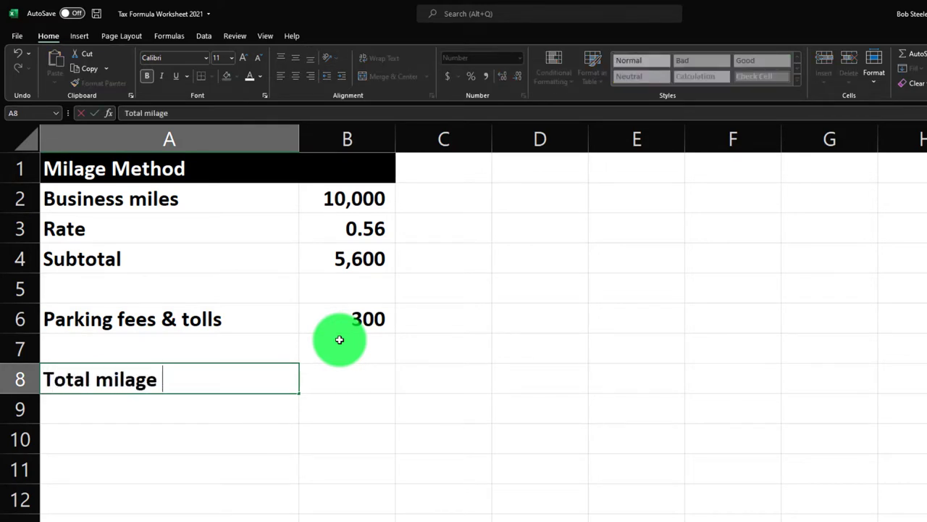
text( method)
key(Tab)
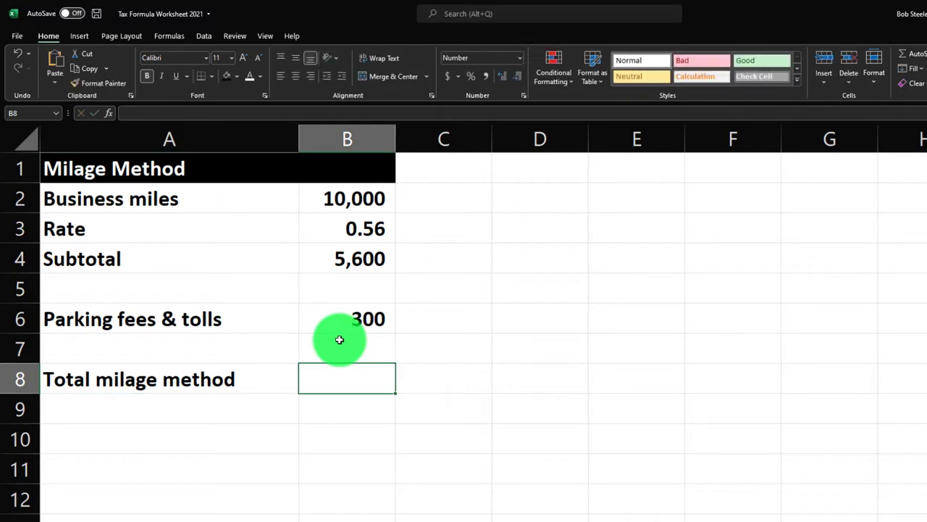
- In cell B8, total the mileage method with the formula =SUM(B4:B7)
text(=)
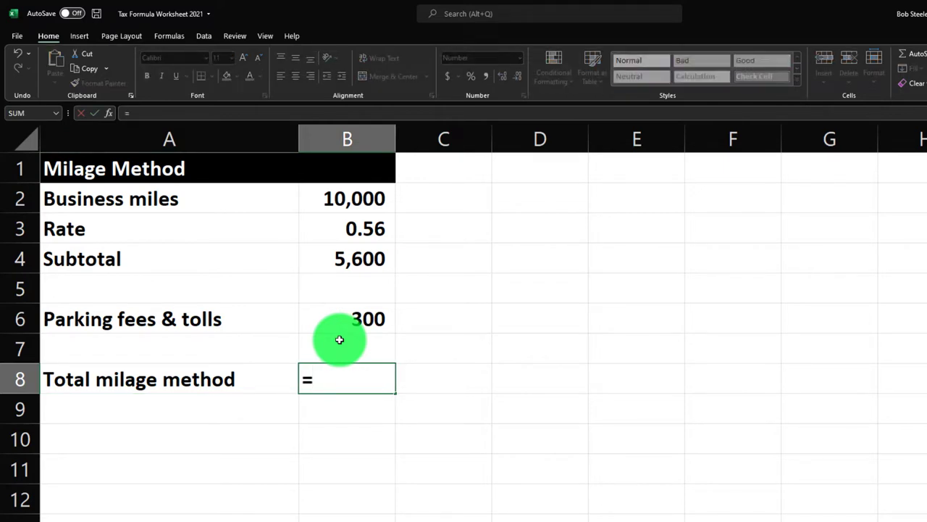
text(sum()
click(339, 340)
key(shift+Up)
key(shift+Up)
key(shift+Up)
key(Return)
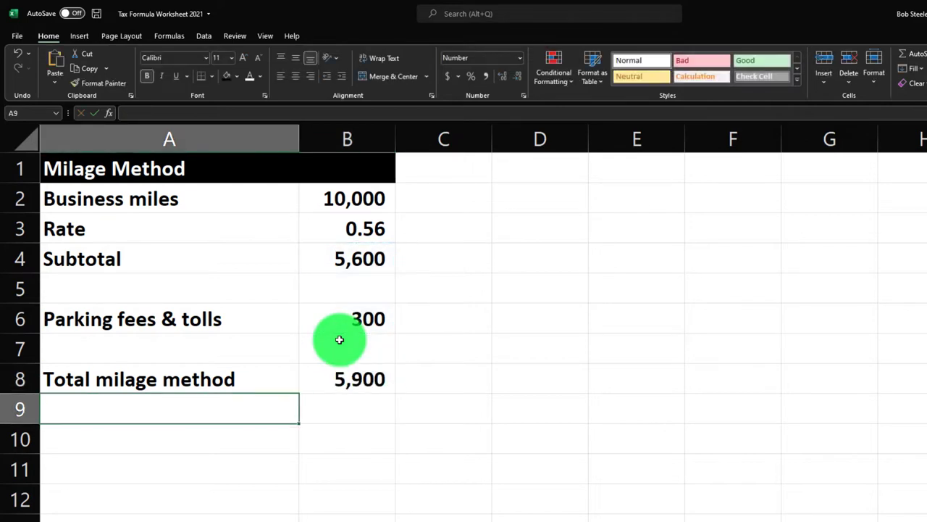
click(346, 379)
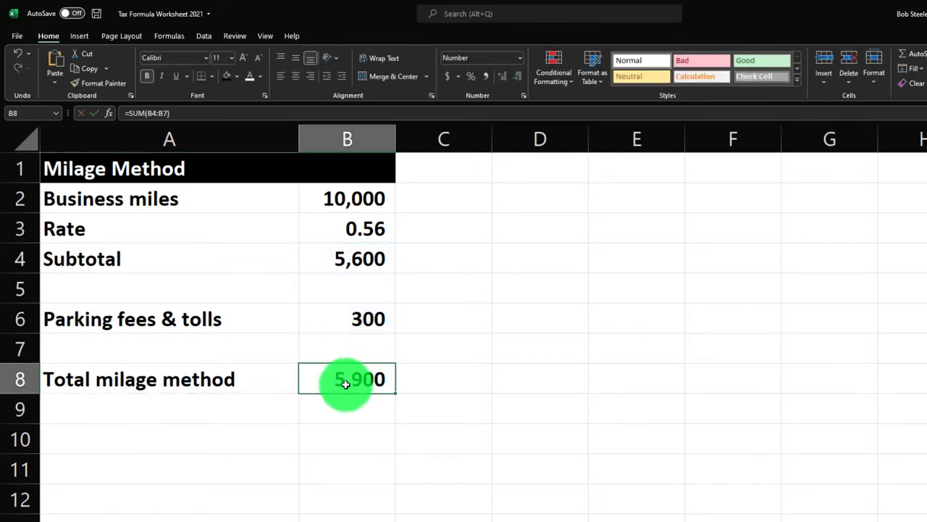
mouse_move(393, 395)
mouse_down()
mouse_move(409, 393)
mouse_move(394, 388)
mouse_up()
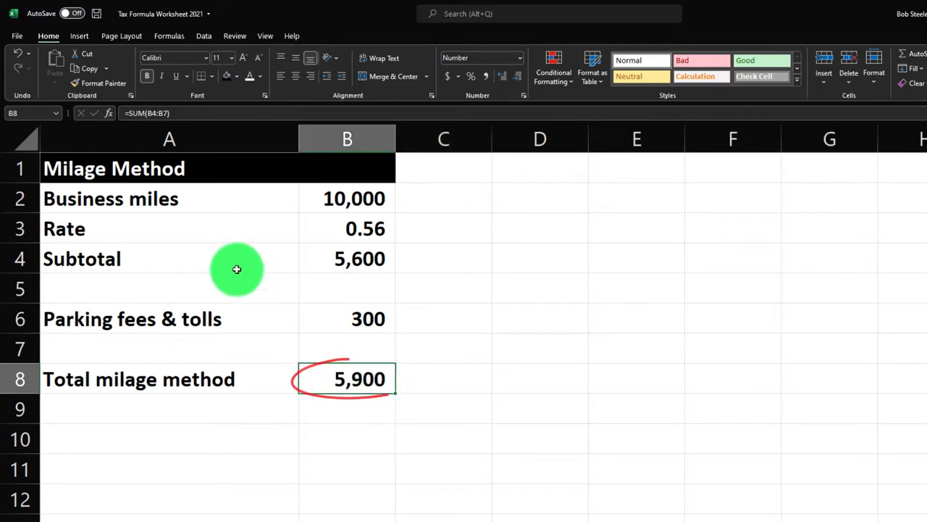
- Give cells A2:B4 the recently used light blue fill and all borders, and add borders to B6
drag(109, 203, 305, 259)
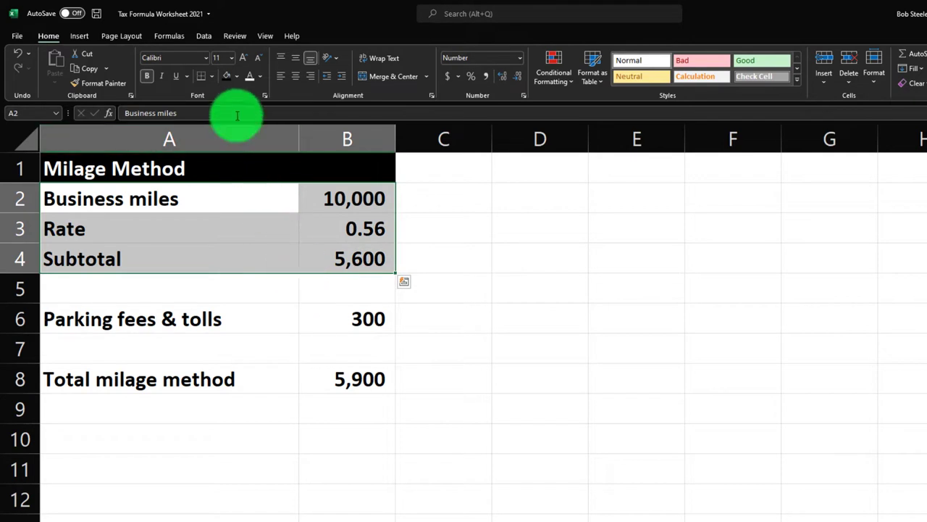
click(238, 78)
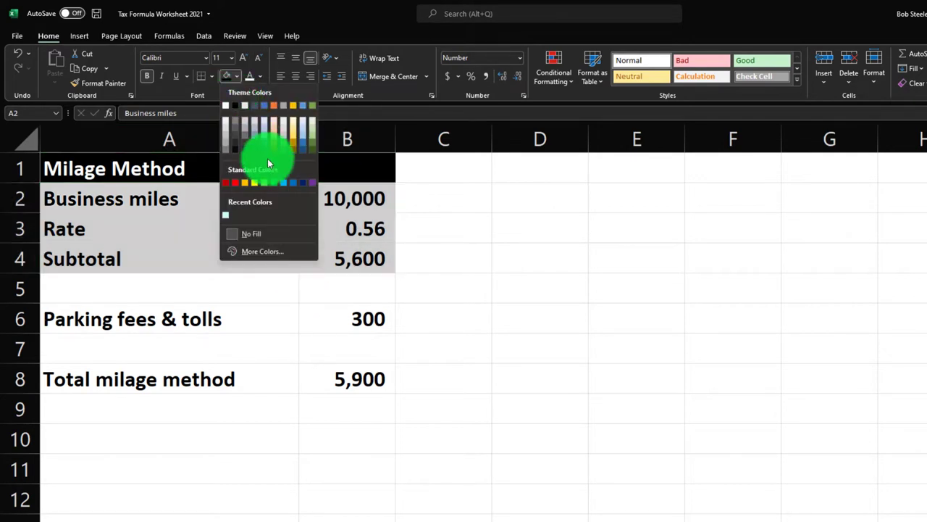
click(224, 220)
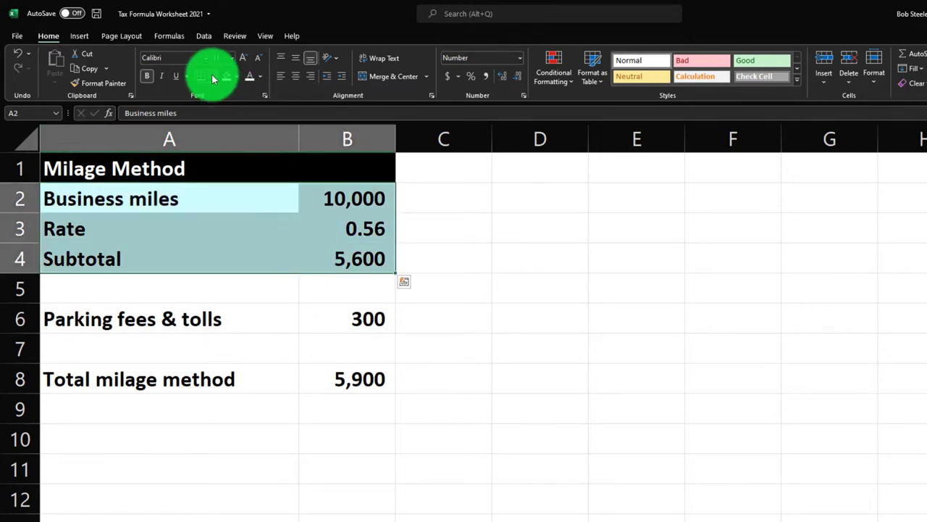
click(212, 76)
click(223, 187)
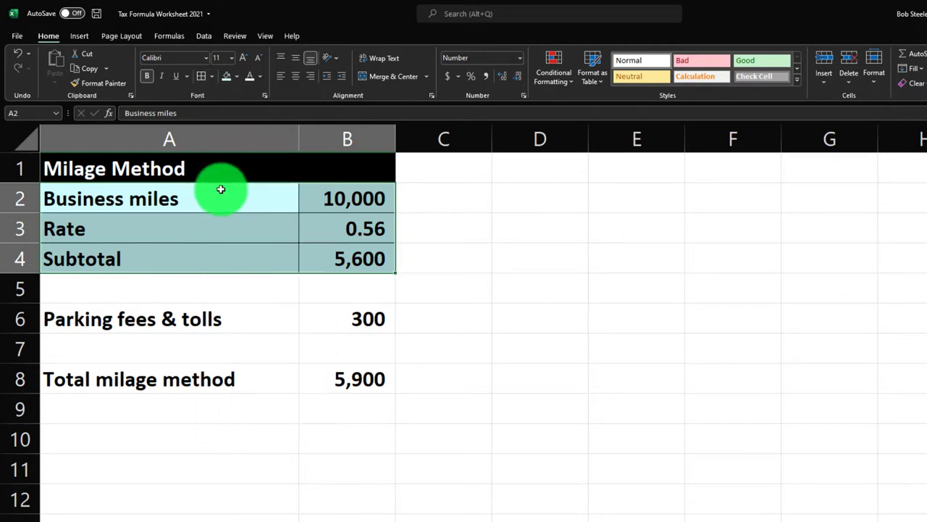
click(328, 323)
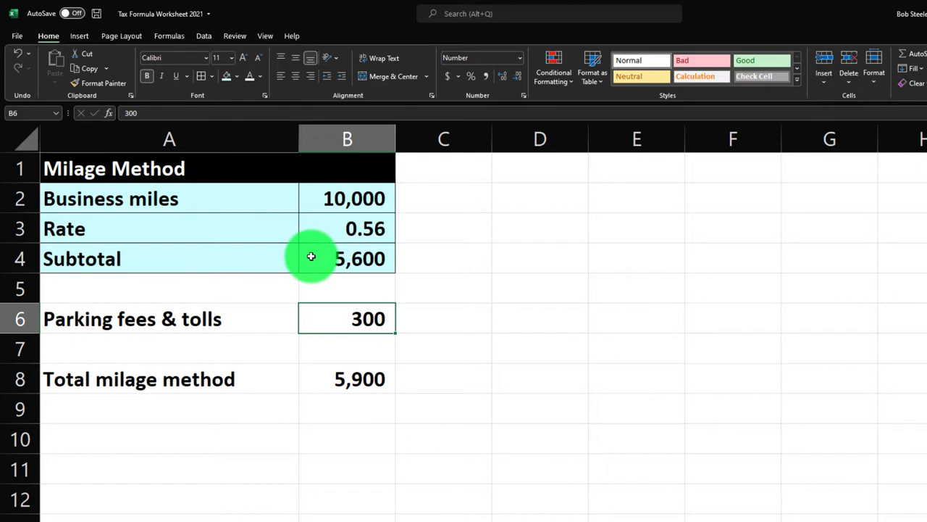
- Remove the fill from the rate value in B3 and the subtotal value in B4
click(333, 229)
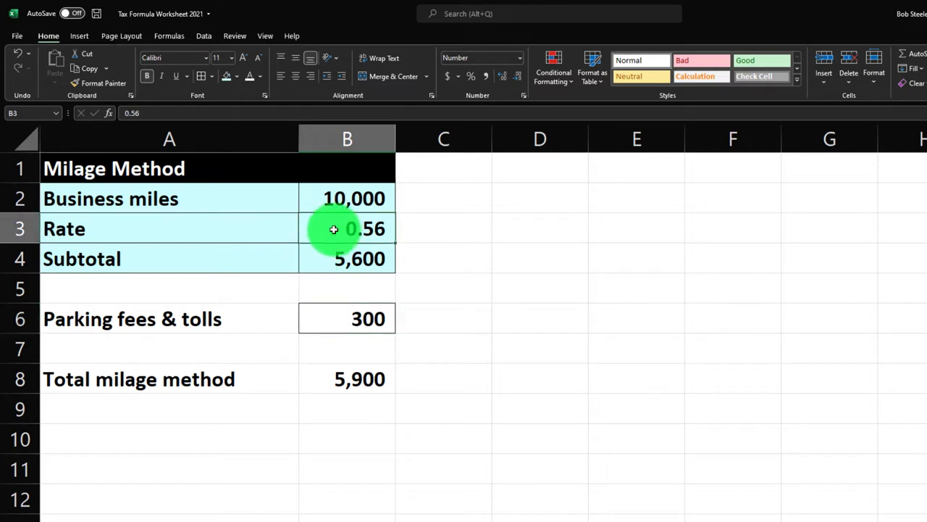
click(236, 78)
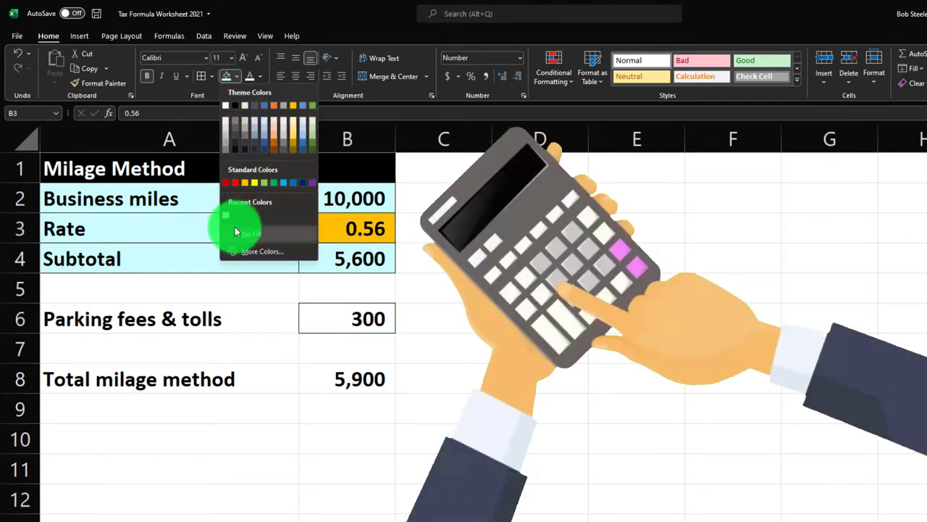
click(235, 230)
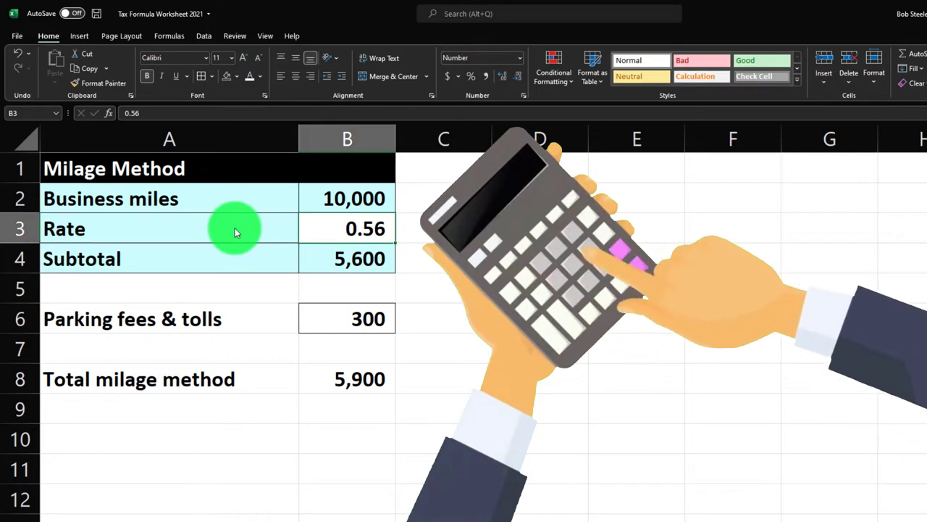
click(337, 261)
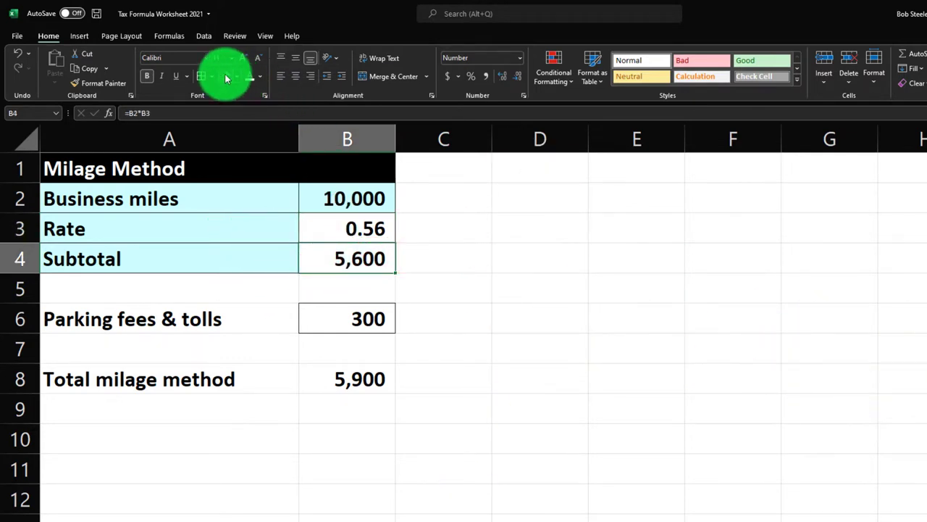
- Give the parking fees row A6:B6 the recently used light blue fill and all borders
click(291, 319)
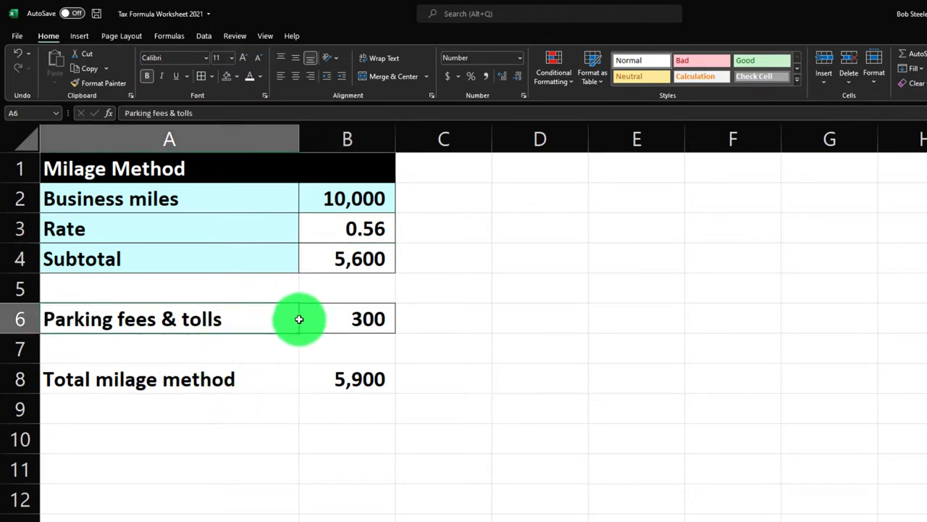
drag(291, 319, 340, 319)
click(236, 76)
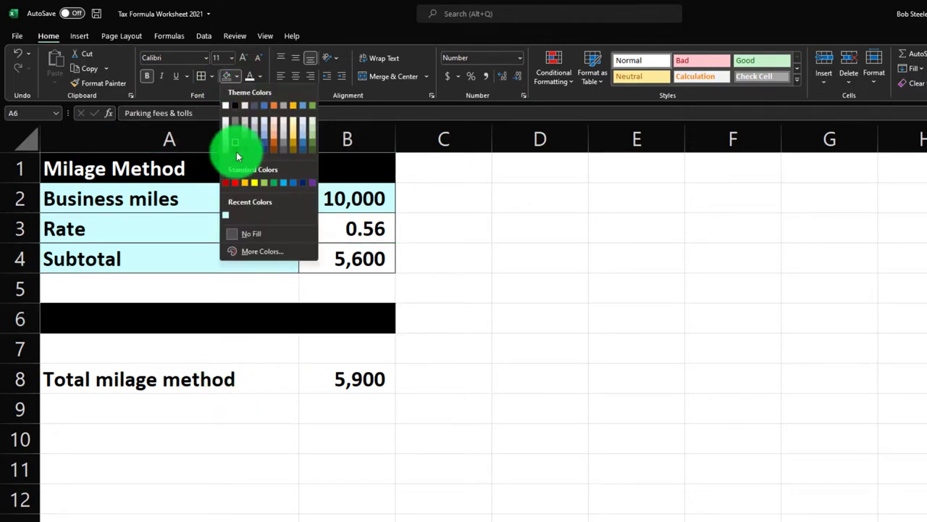
click(226, 215)
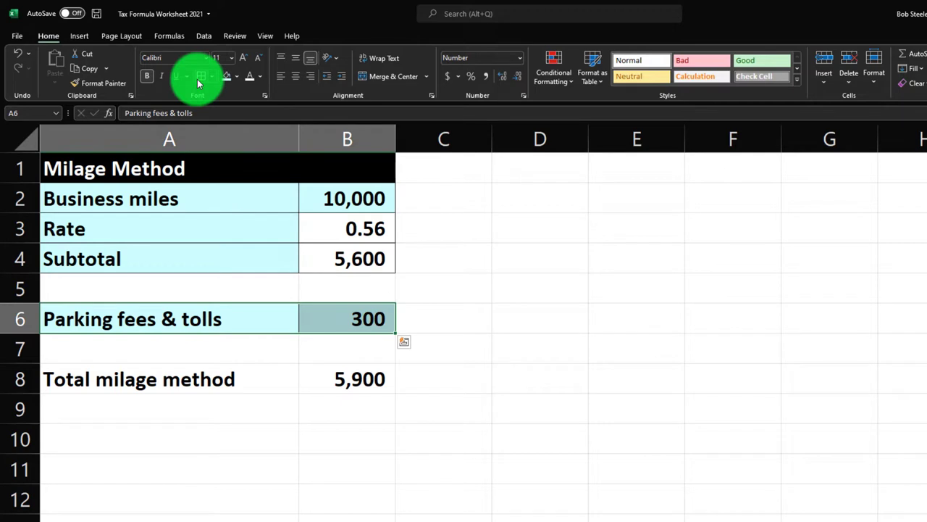
click(193, 380)
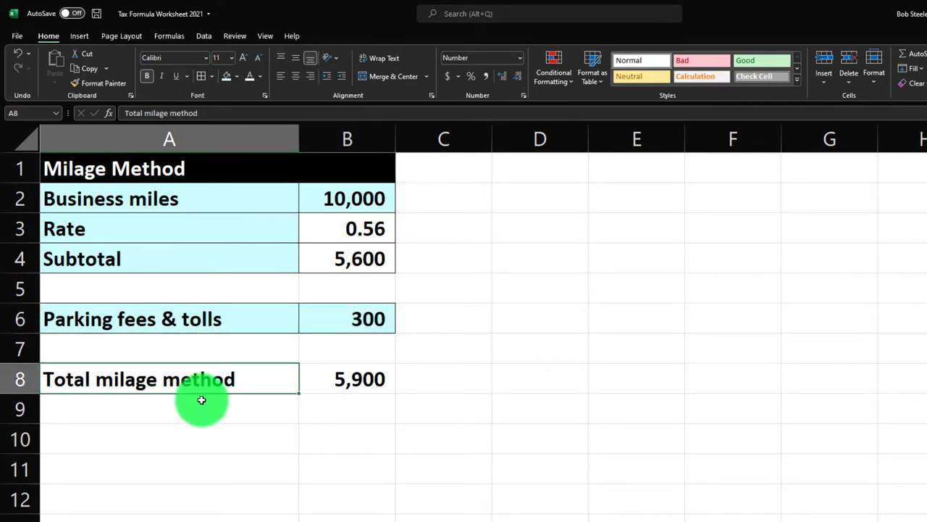
click(356, 379)
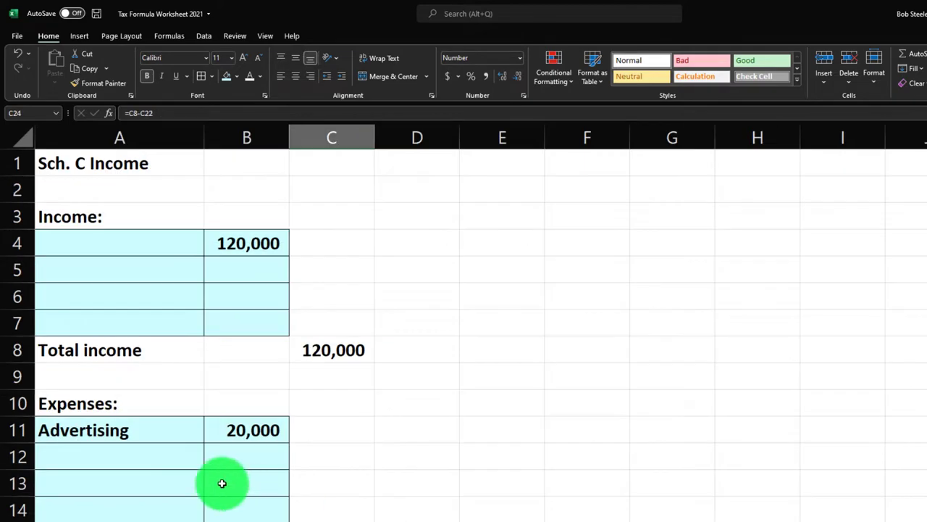
- On the Sch. C sheet, label the expense row in cell A12 "Auto"
click(140, 454)
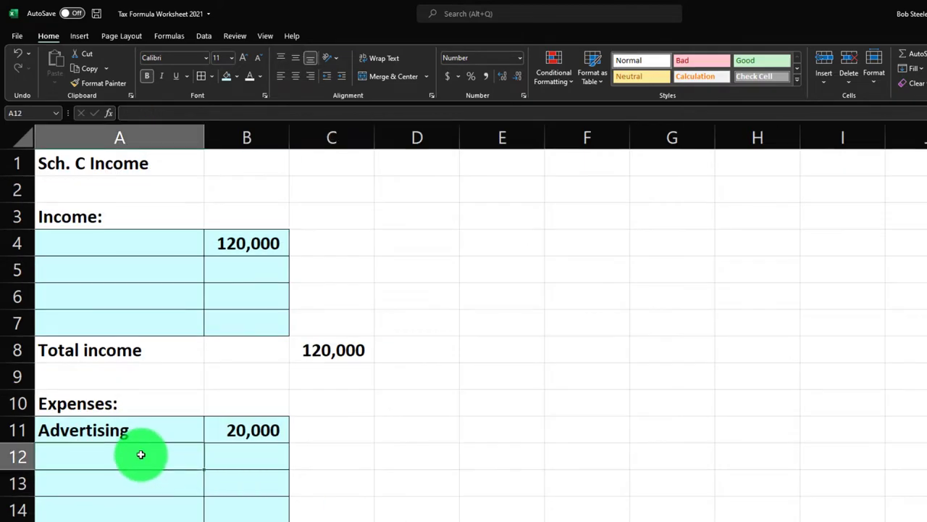
text(Adut)
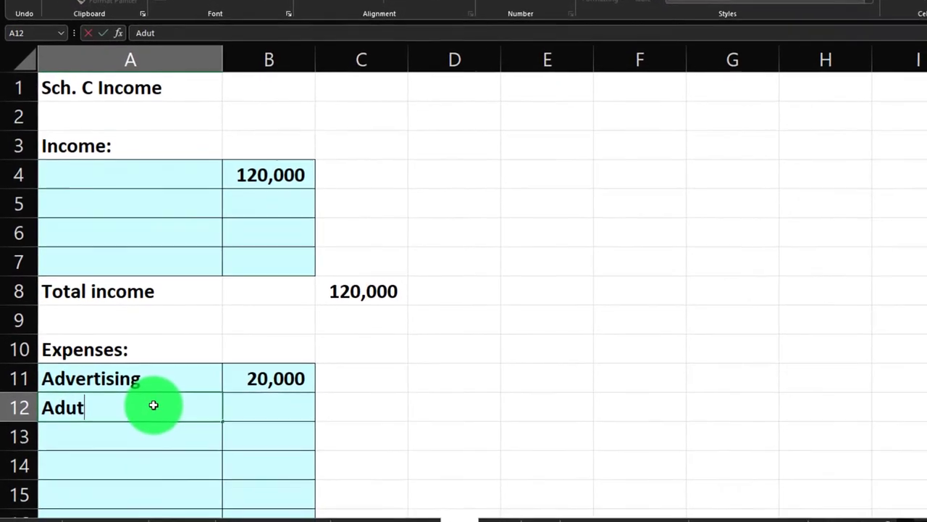
key(BackSpace)
key(BackSpace)
key(BackSpace)
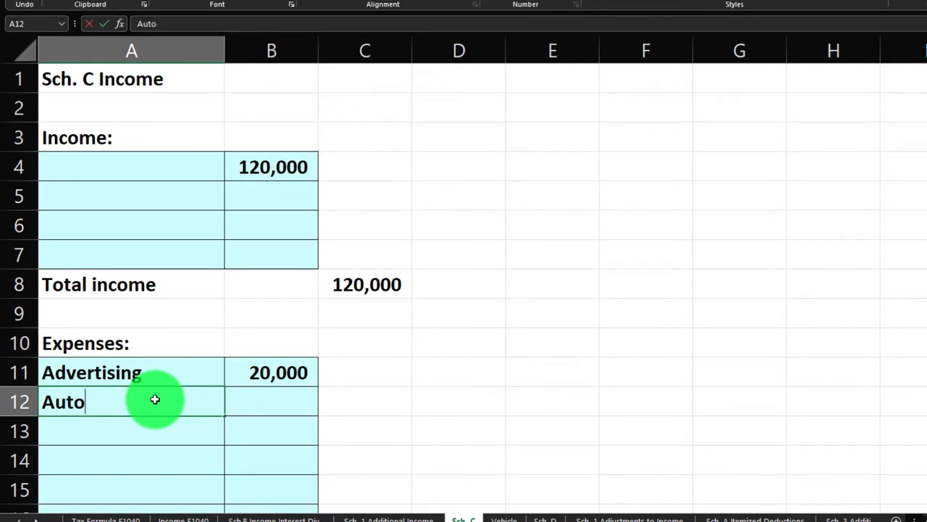
key(Tab)
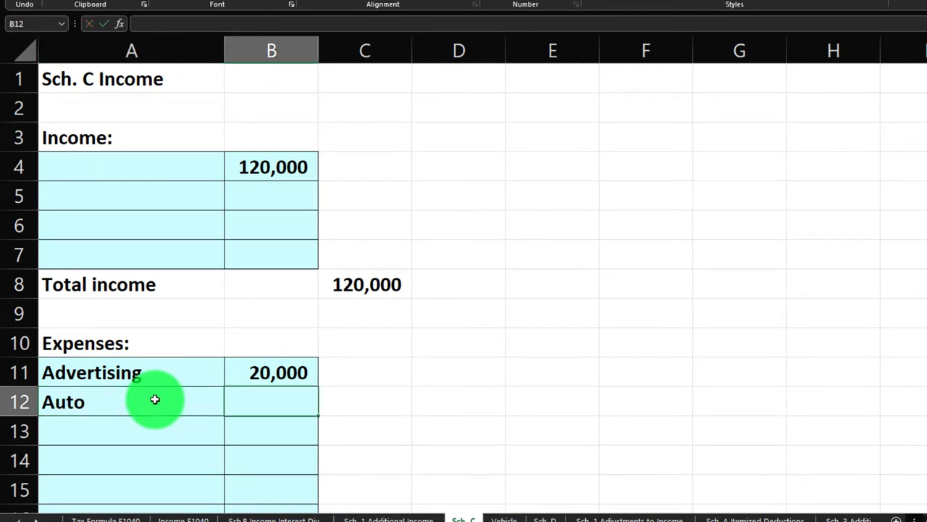
- Link the Auto expense amount in B12 of Sch. C to the total milage method in Vehicle!B8
text(=)
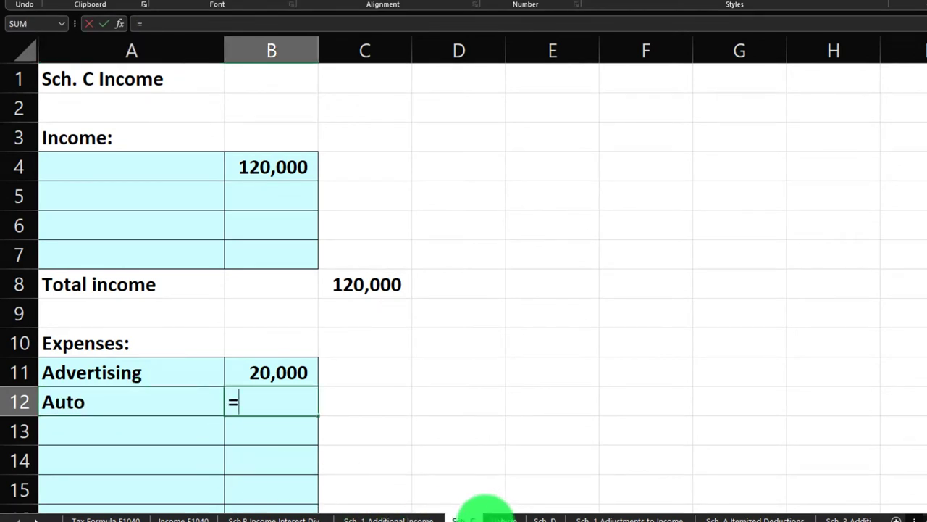
click(493, 516)
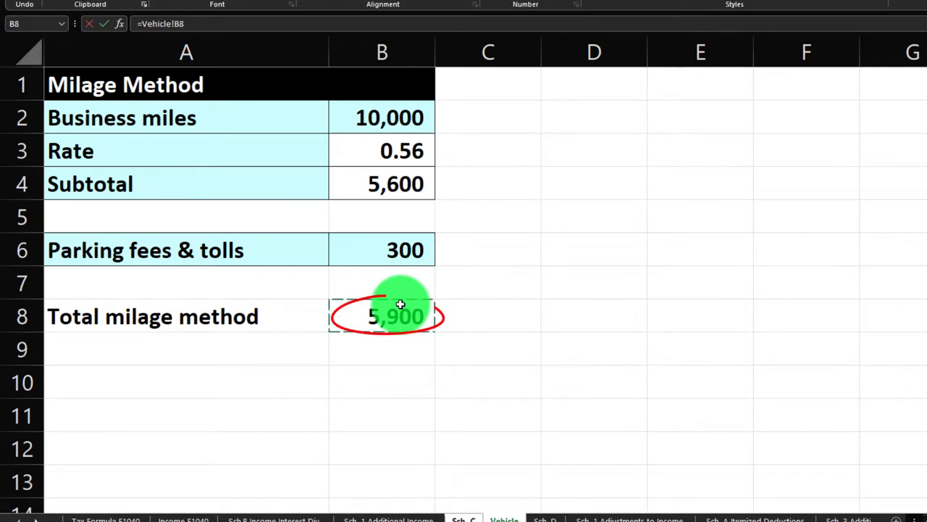
key(Return)
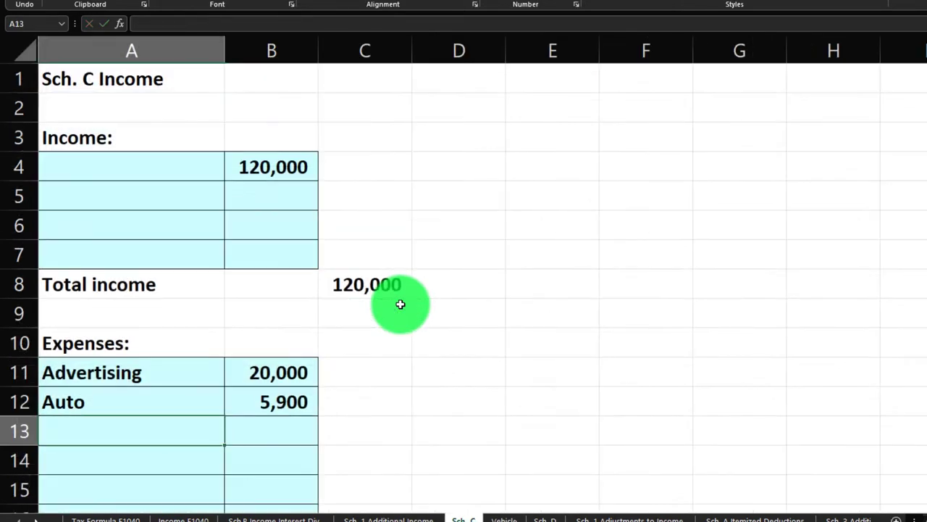
- Compare the Sch. C sheet's net income with Lacerte's Schedule C and Form 1040, and examine the income and AGI lines on the Tax Formula sheet
scroll(400, 305, down, 5)
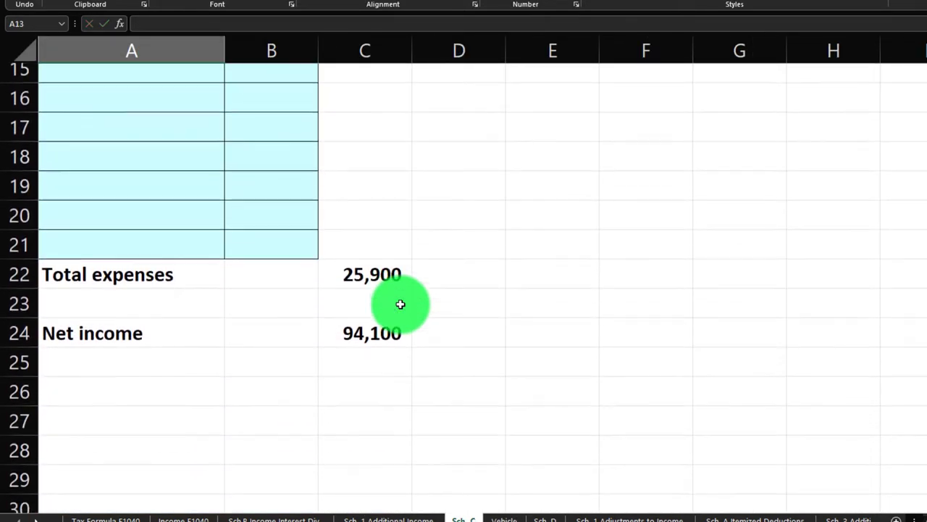
click(381, 310)
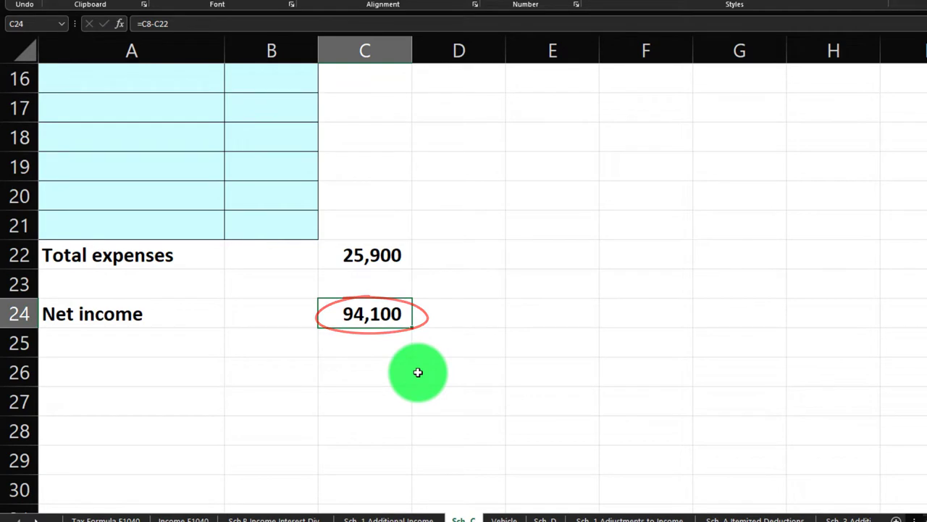
click(721, 519)
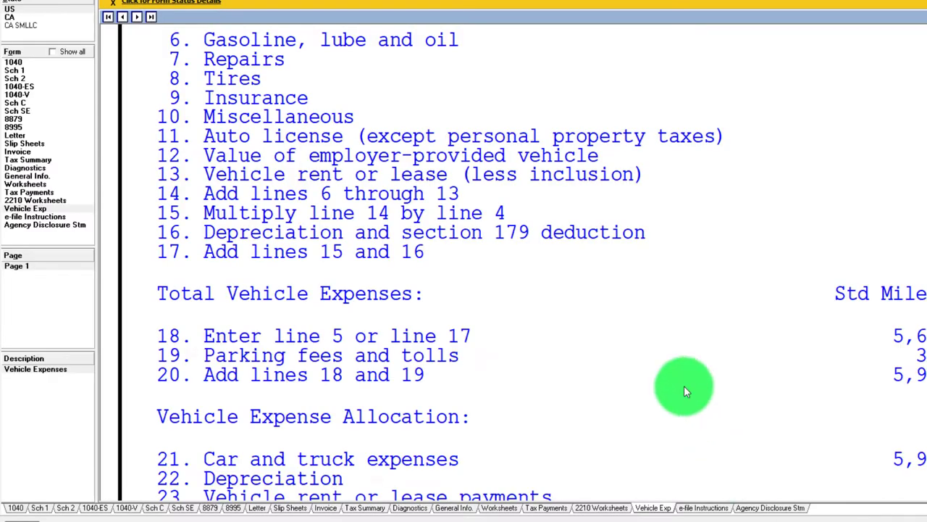
click(36, 102)
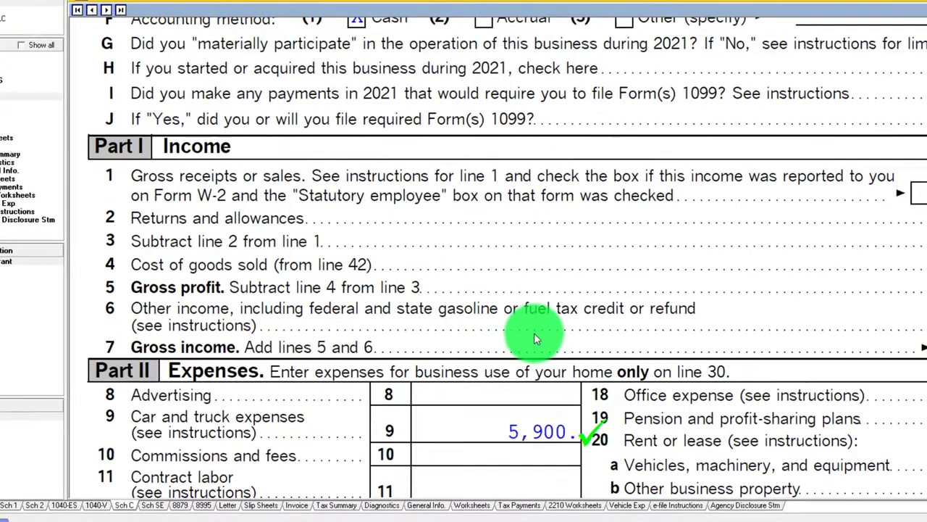
scroll(536, 333, down, 8)
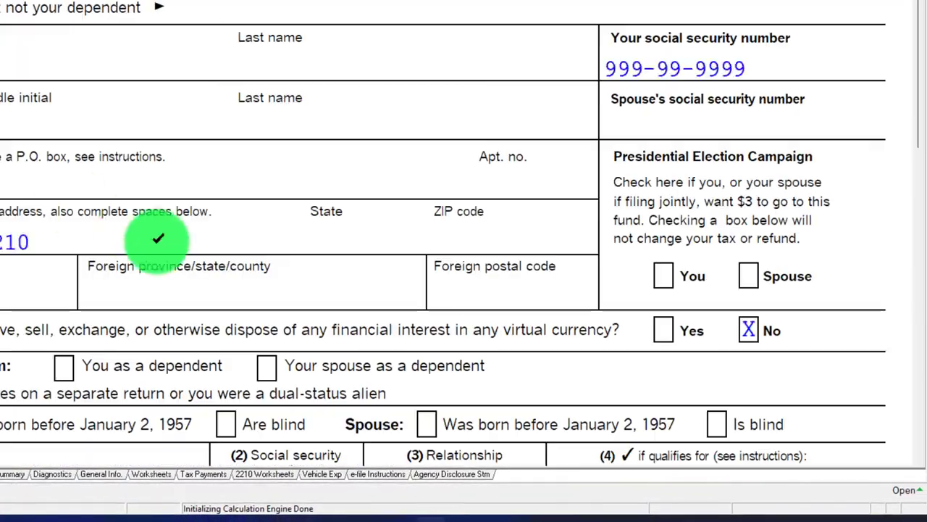
scroll(182, 250, down, 10)
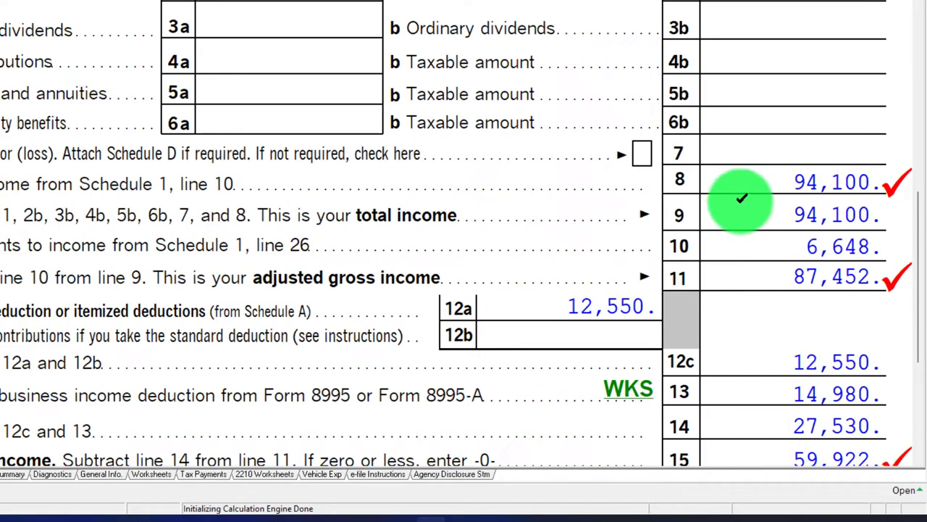
click(409, 514)
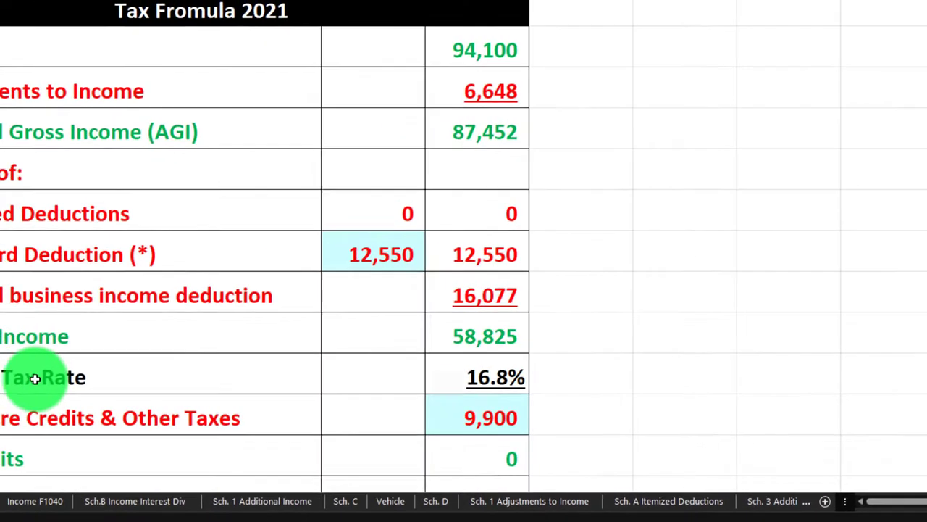
drag(507, 37, 518, 64)
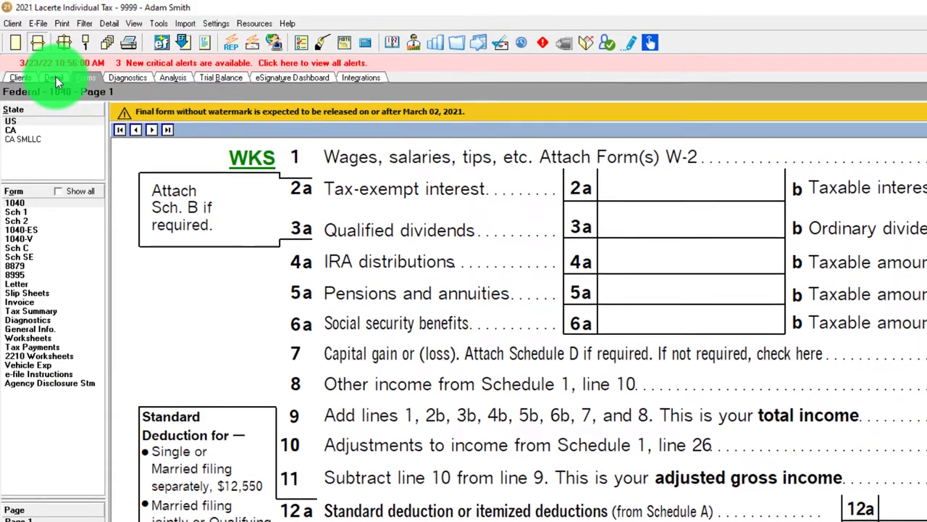
- In Lacerte's input detail, delete the truck's Vehicle/Employee Business Expense (2106) activity and confirm the deletion
click(55, 67)
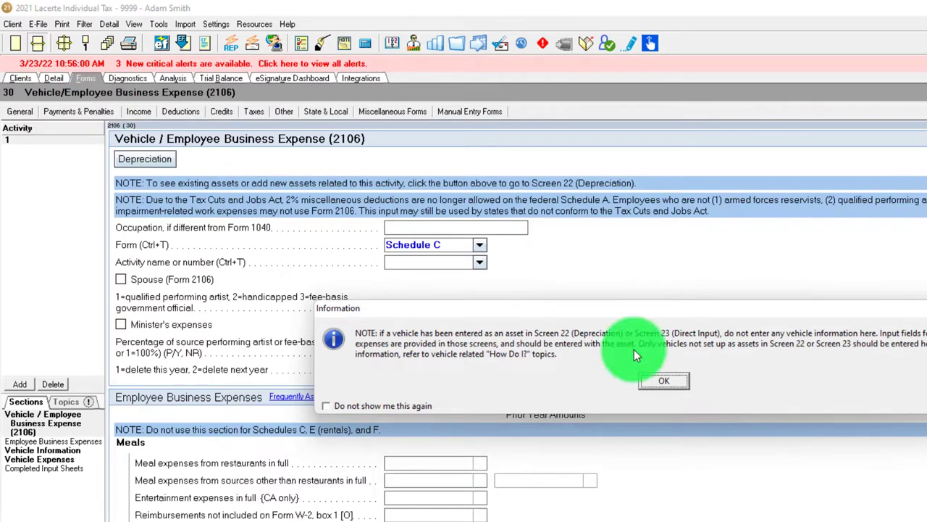
key(Return)
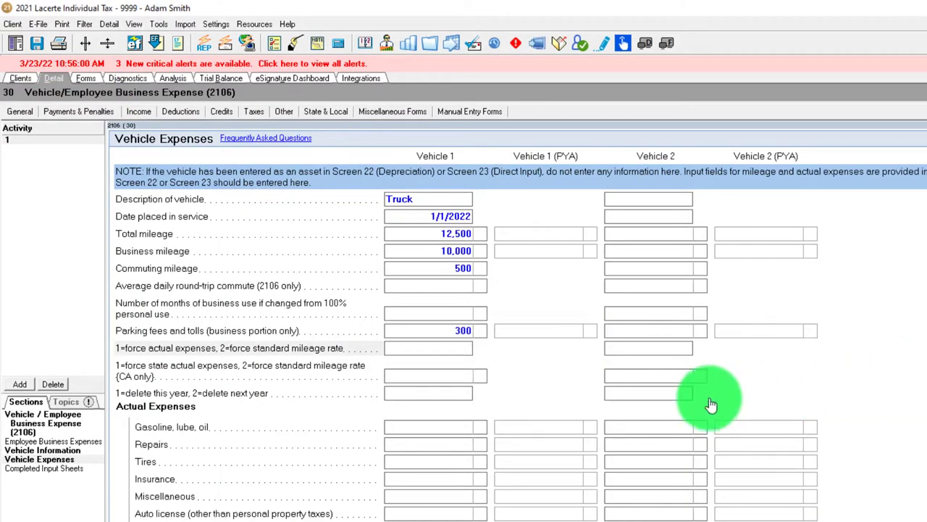
click(55, 383)
click(637, 384)
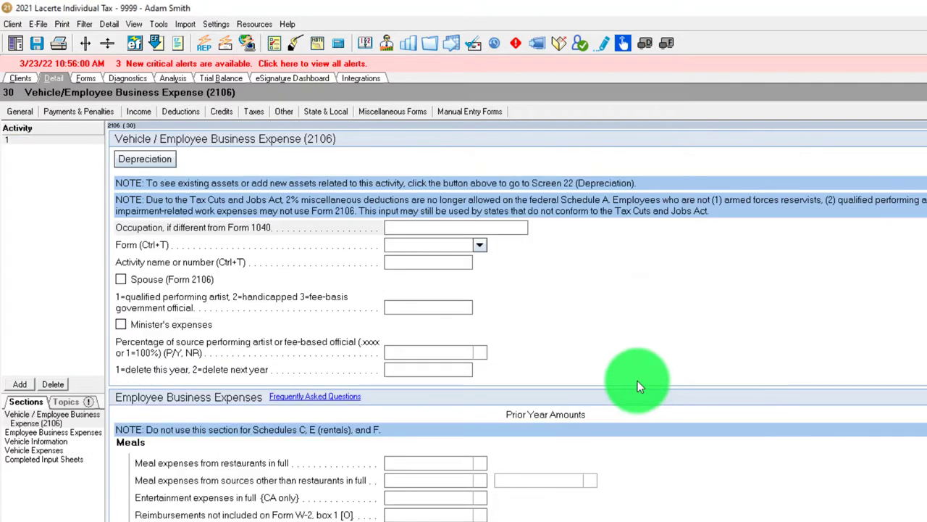
- Open the Depreciation (4562) input screen and describe the first asset as "Truck"
click(182, 109)
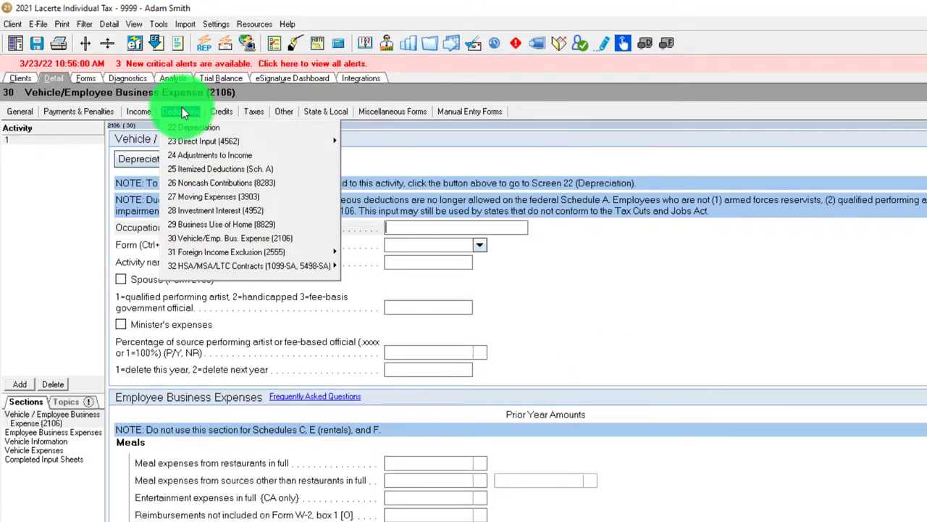
click(188, 132)
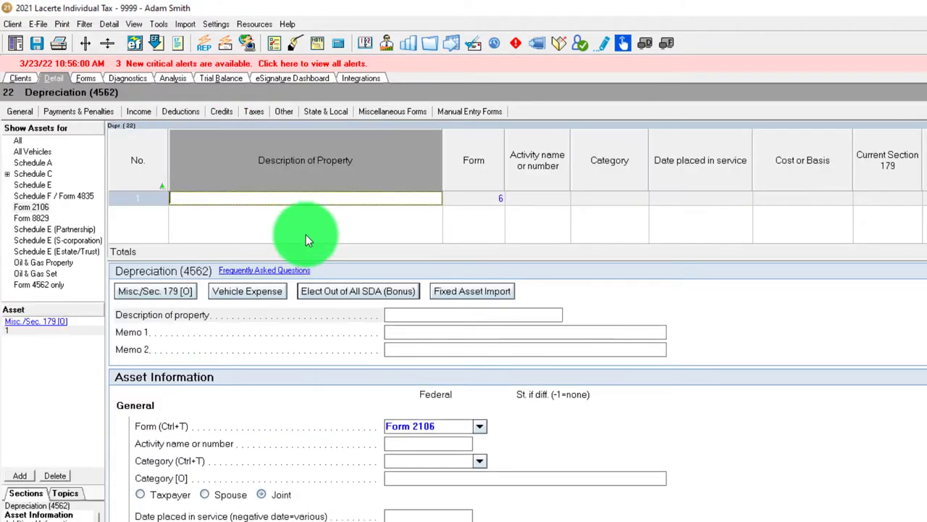
text(Truck)
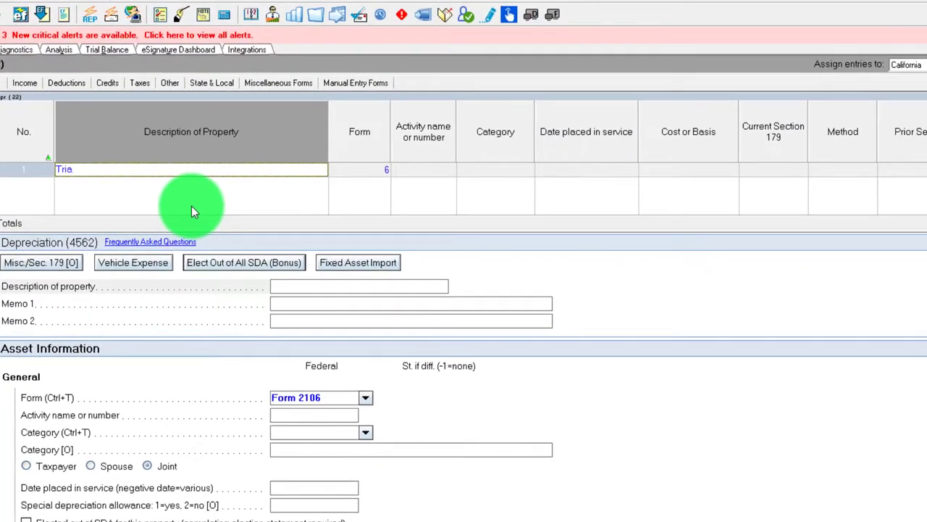
key(Tab)
- Assign the truck asset to Schedule C as its form
key(Tab)
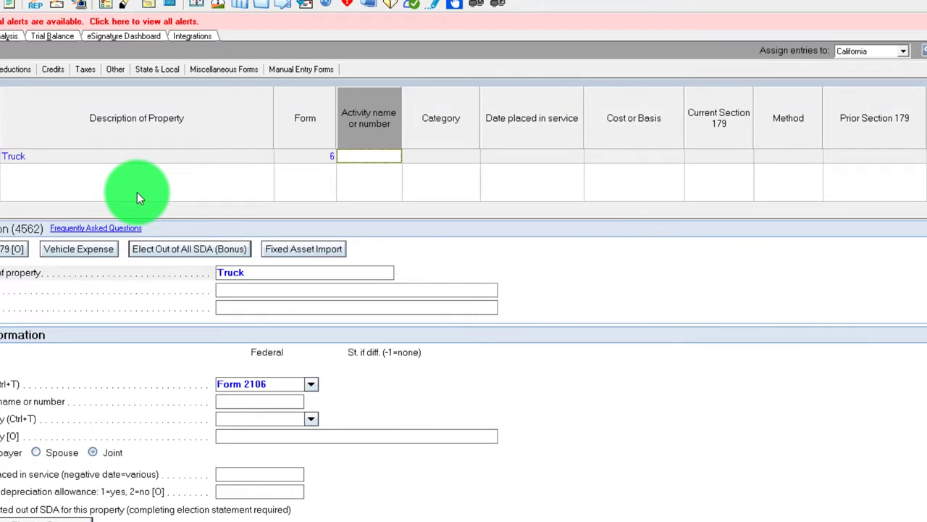
key(Tab)
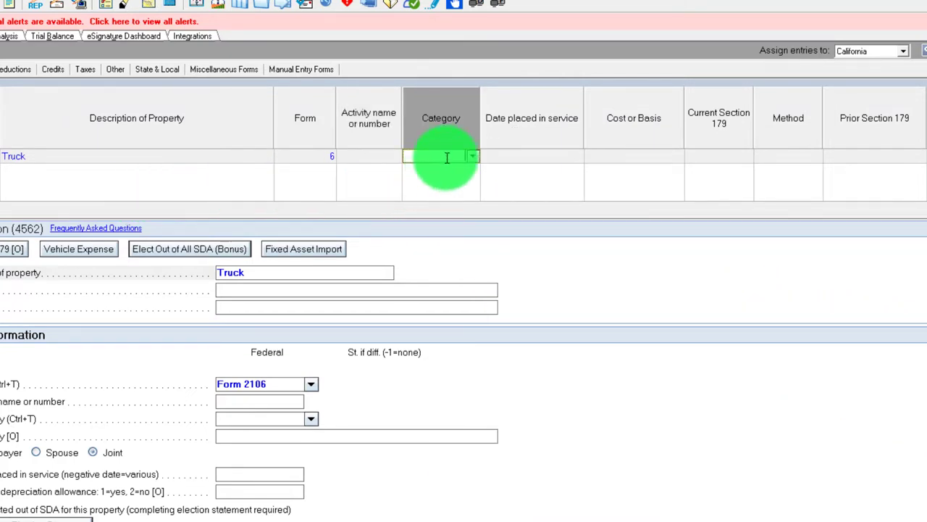
click(378, 155)
click(327, 158)
click(331, 157)
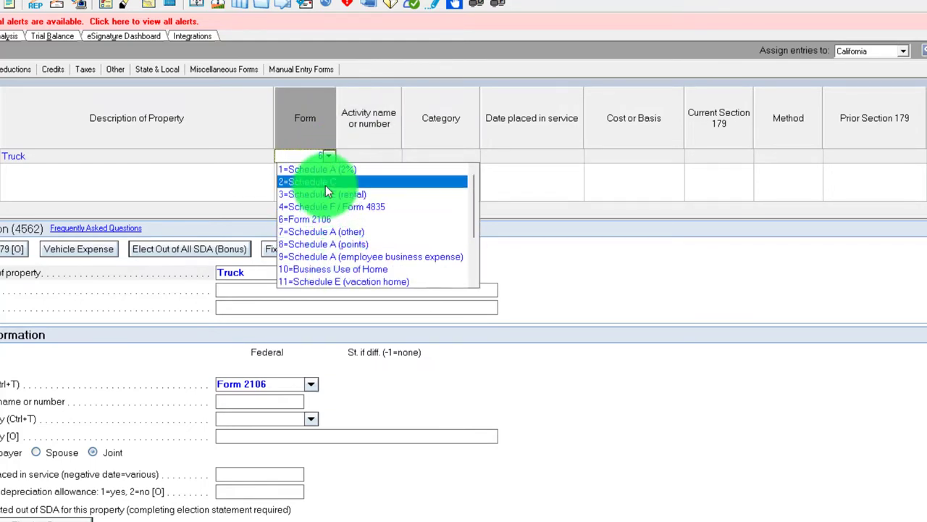
click(324, 181)
- Set the truck's category to Automobiles / Transportation Equipment, leaving the activity name blank
key(Tab)
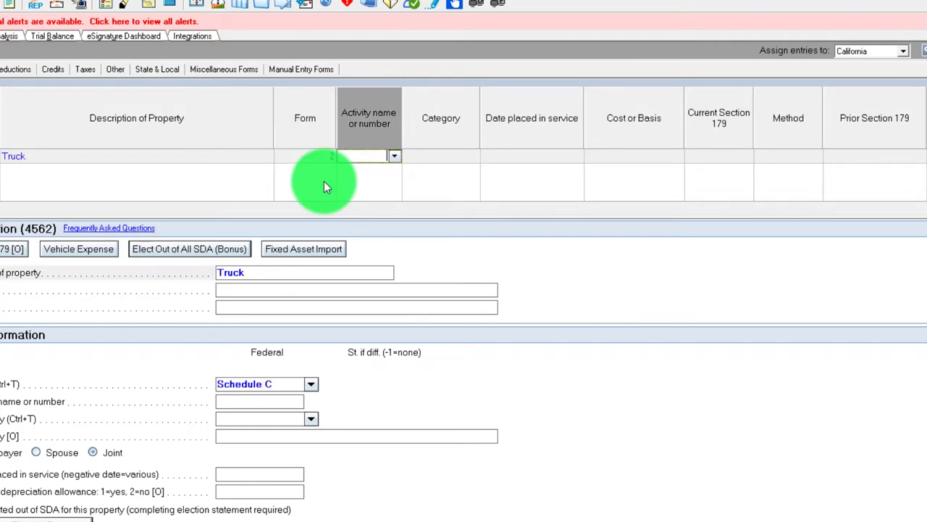
key(Tab)
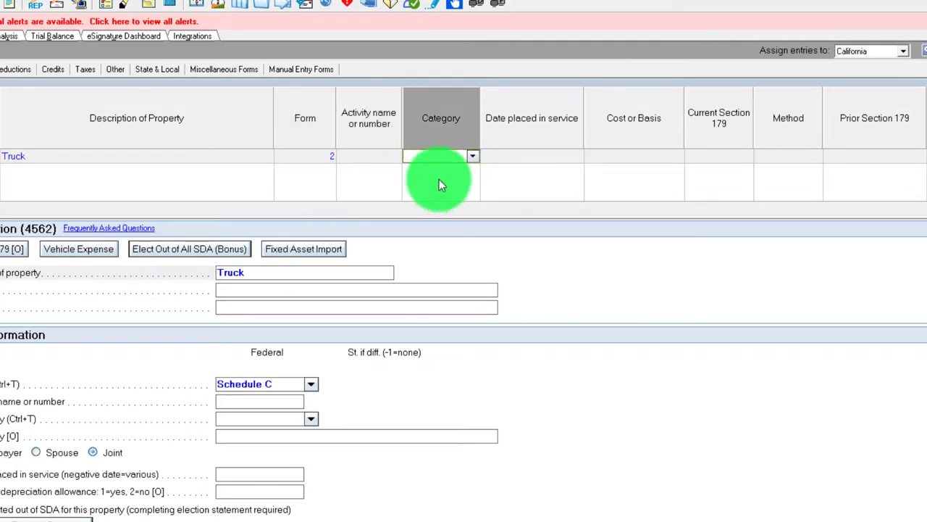
click(474, 156)
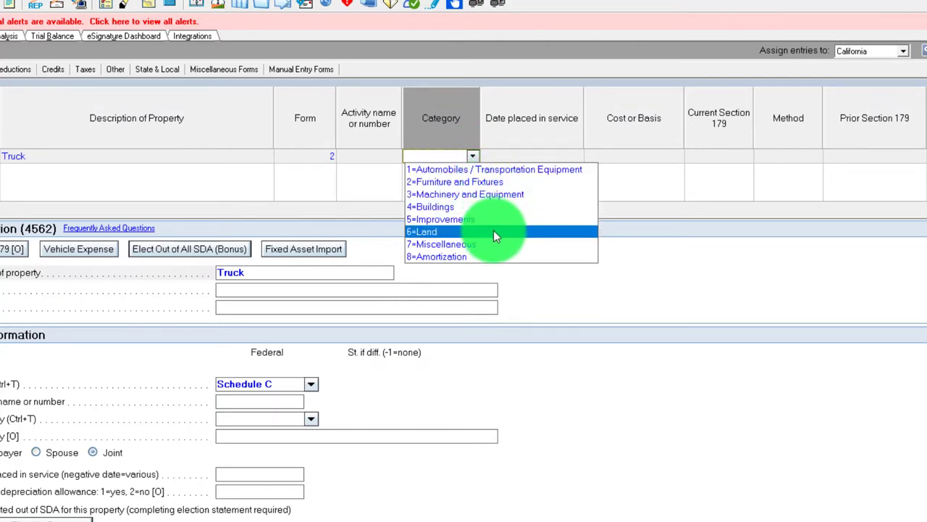
click(469, 171)
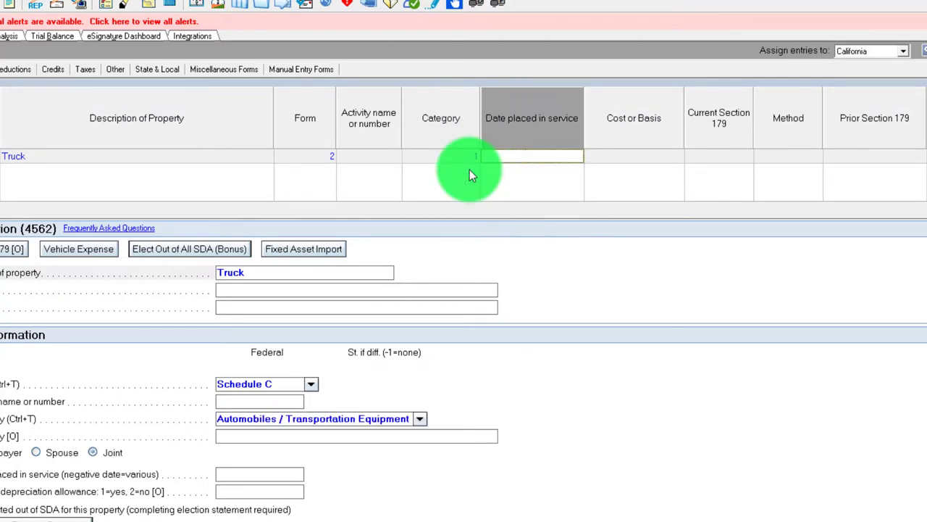
- Enter 1/1/2022 as the truck's date placed in service and 50,000 as its cost or basis, leaving current Section 179 blank
text(01012022)
key(Tab)
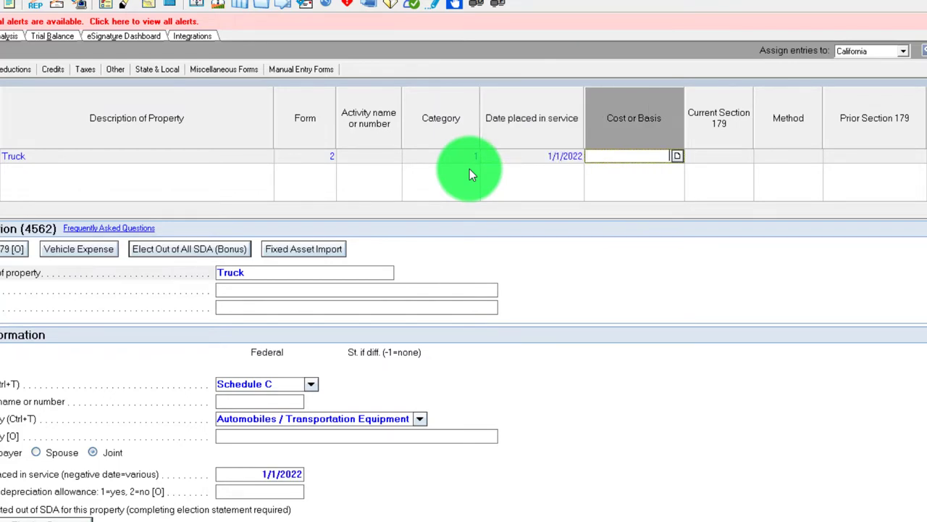
text(50000)
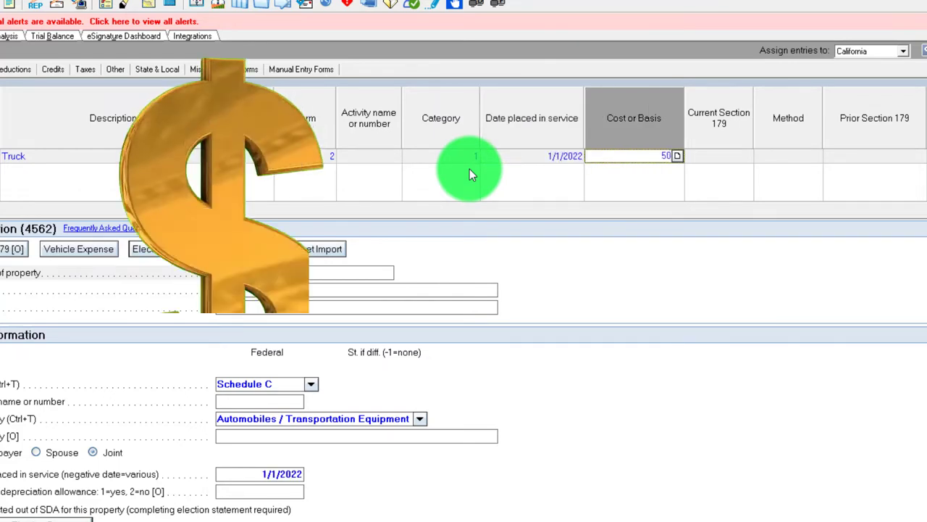
key(Tab)
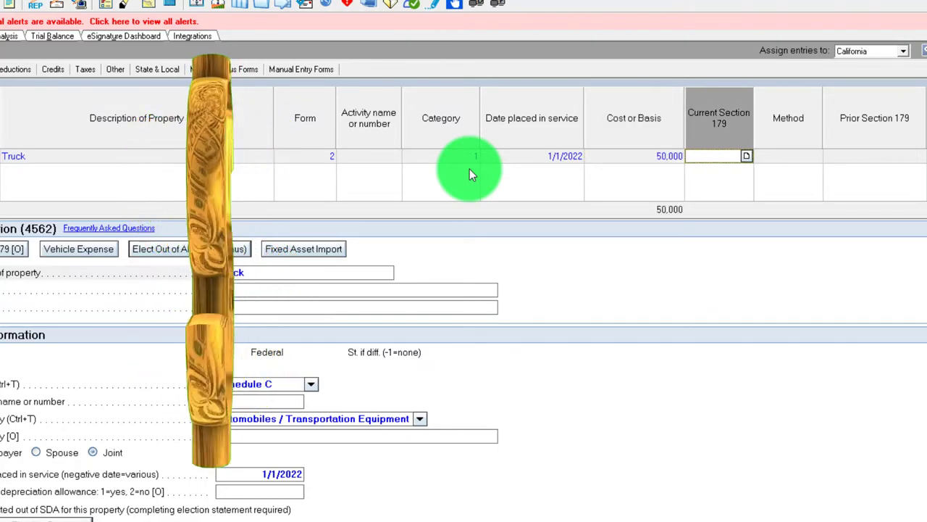
key(Tab)
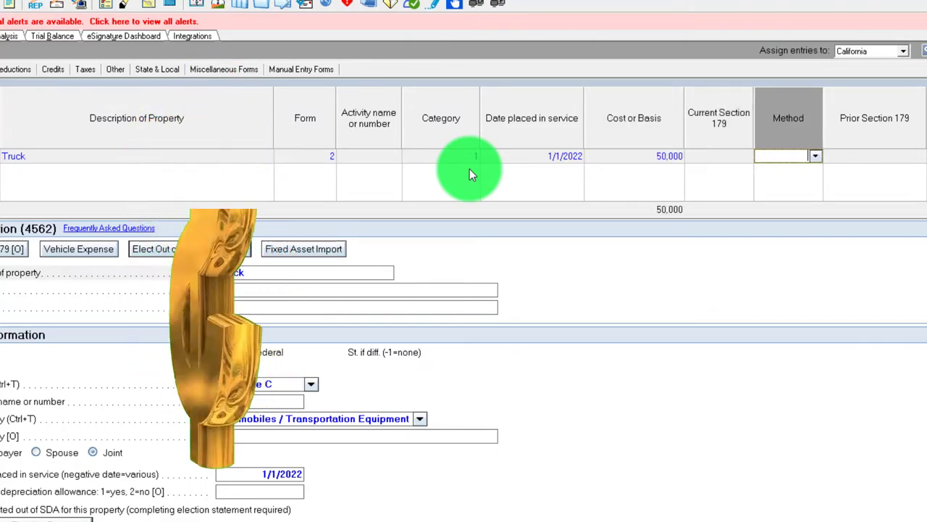
- Set the truck's depreciation method to 55=MACRS 5-year % Auto Limits Applied
click(815, 157)
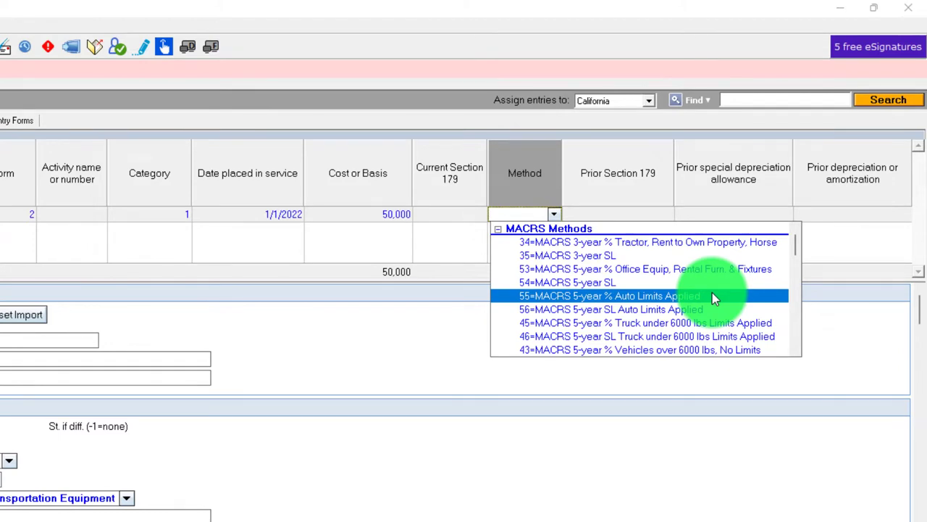
click(714, 296)
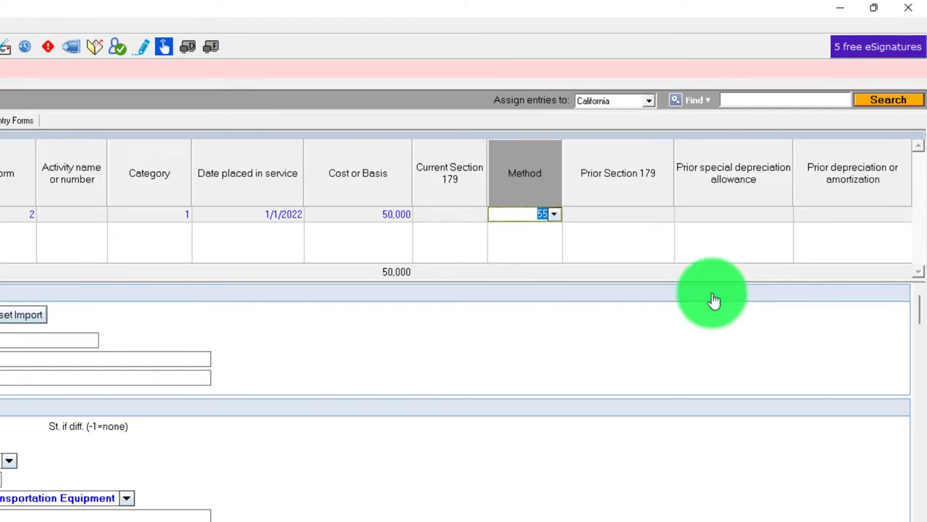
key(Tab)
key(Tab)
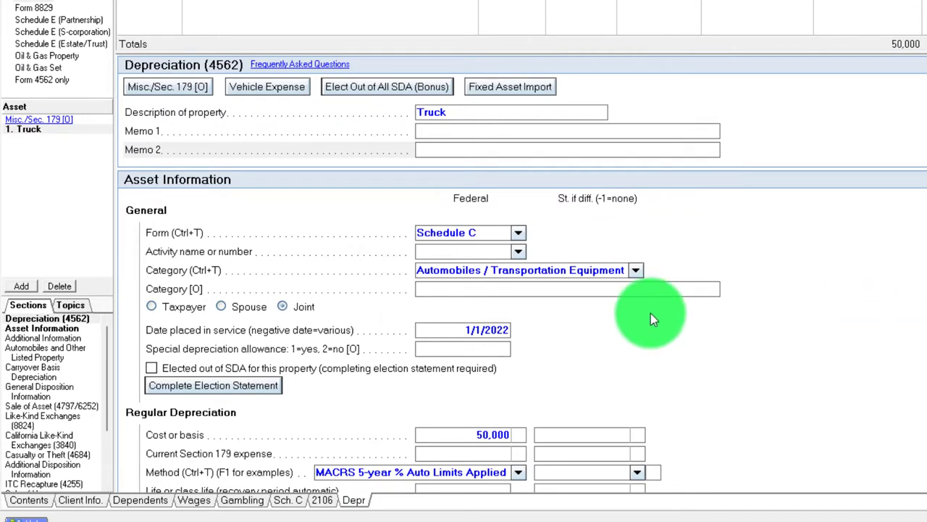
- In the truck's vehicle expense details, mark it as available for off-duty personal use, the only personal-use vehicle, and primarily used by a more than 5% owner
click(269, 89)
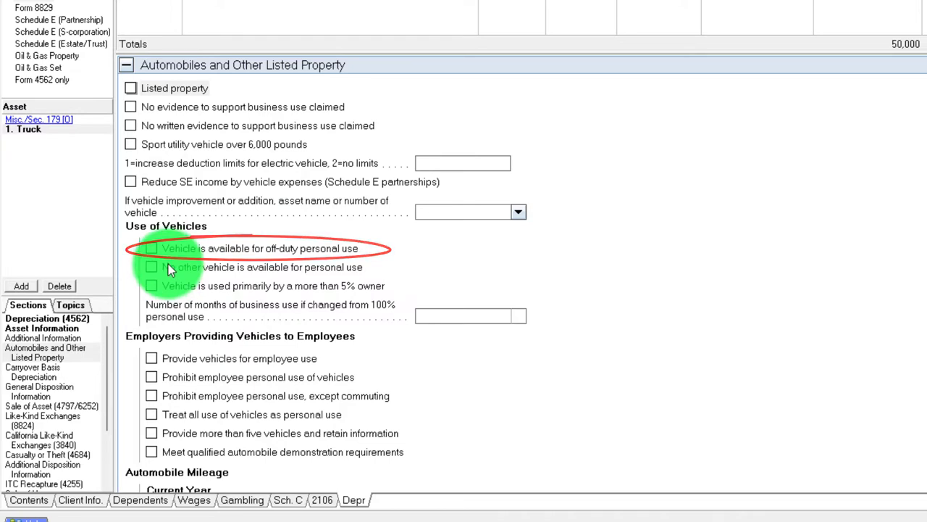
click(151, 249)
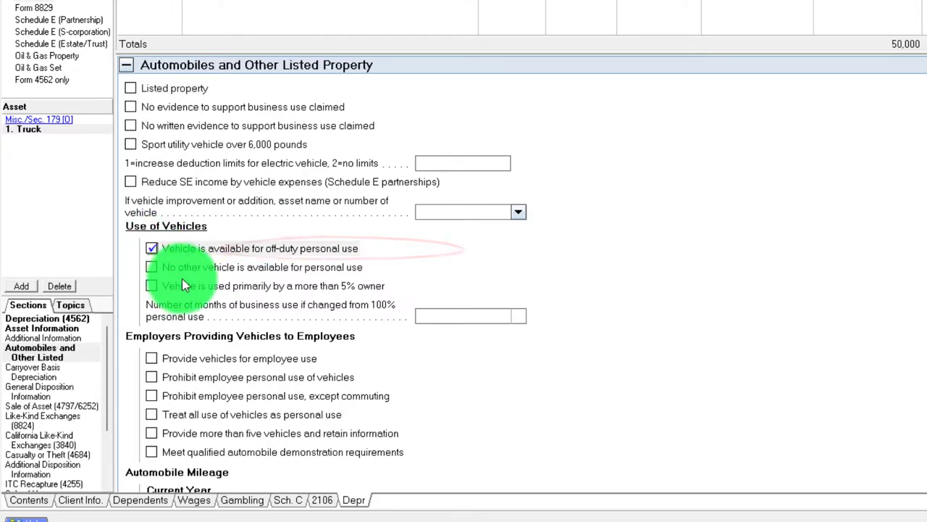
click(151, 267)
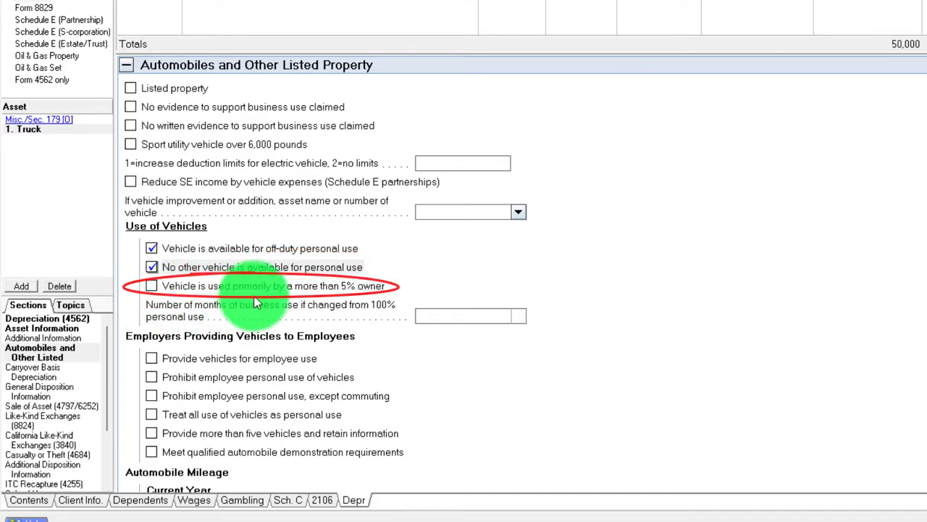
click(168, 287)
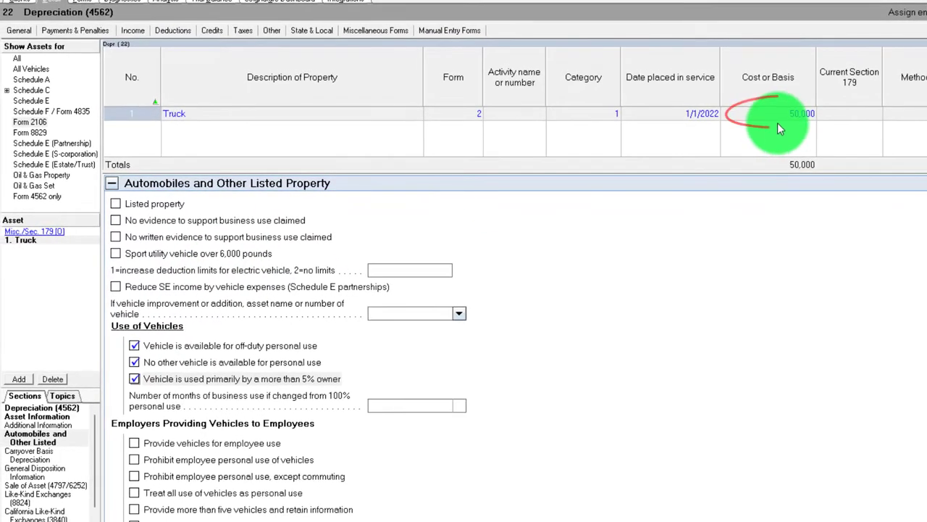
- Open the tax return forms and check the expense lines in Part II of Schedule C for the restaurant
click(80, 2)
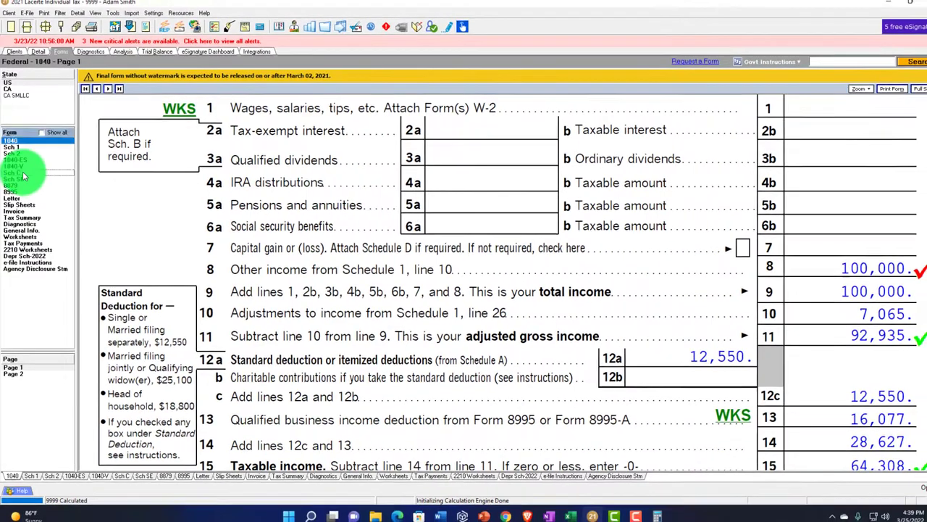
click(33, 172)
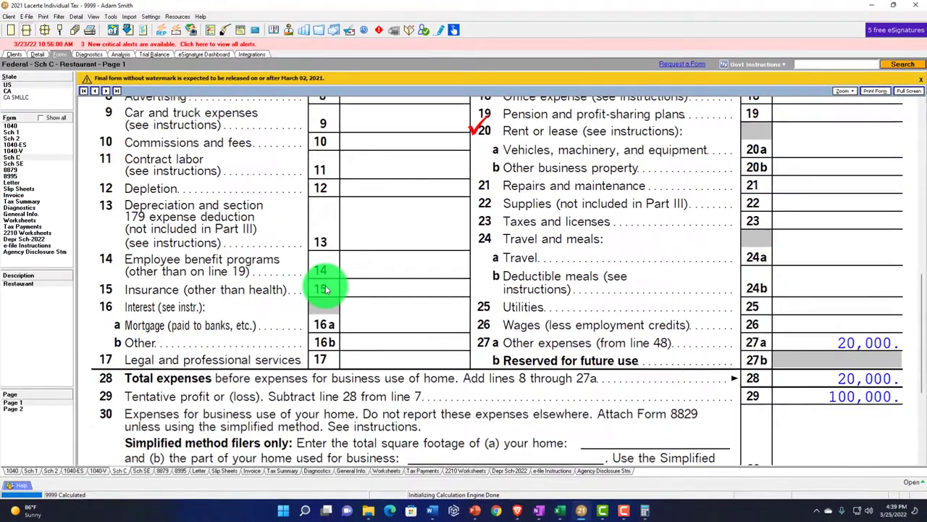
scroll(325, 287, up, 2)
mouse_move(435, 233)
mouse_down()
mouse_move(356, 239)
mouse_move(397, 226)
mouse_up()
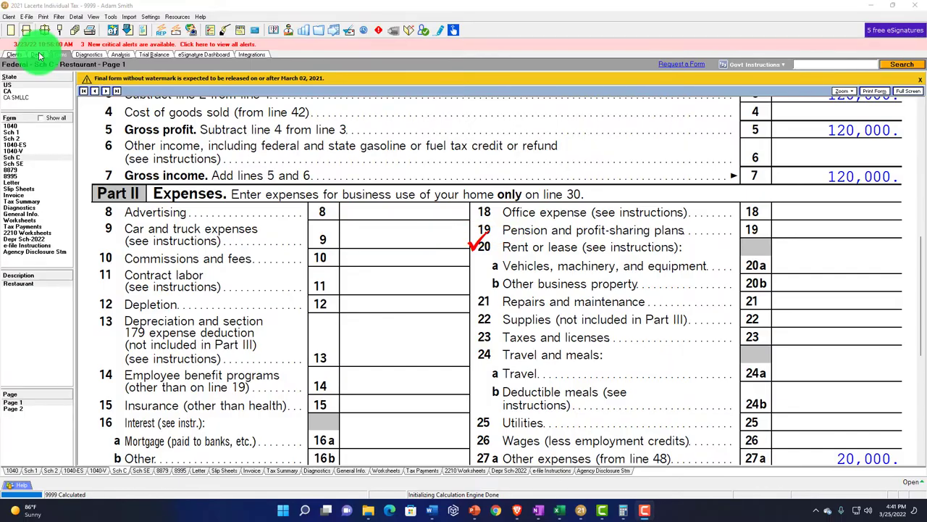
- Change the truck's date placed in service to 1/1/2021 and check the 2021 depreciation schedule
click(40, 56)
click(501, 138)
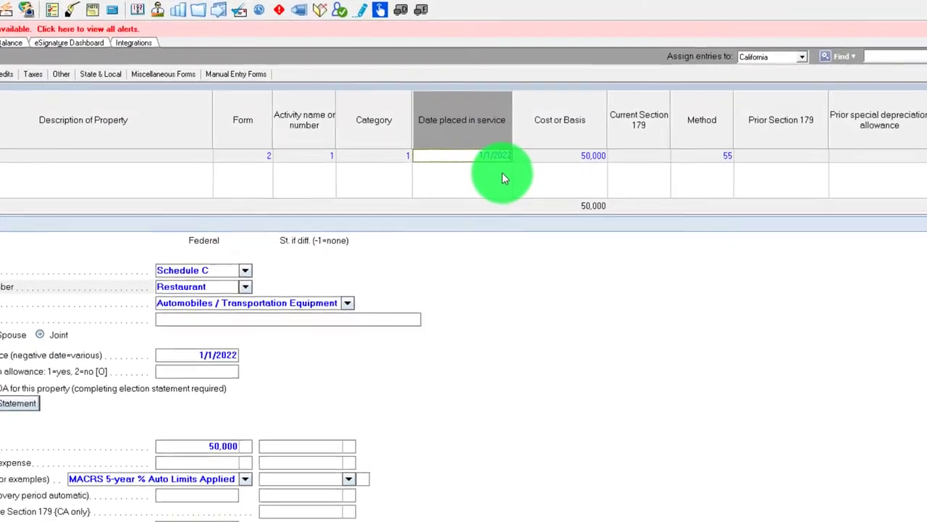
text(1/1/2021)
key(Tab)
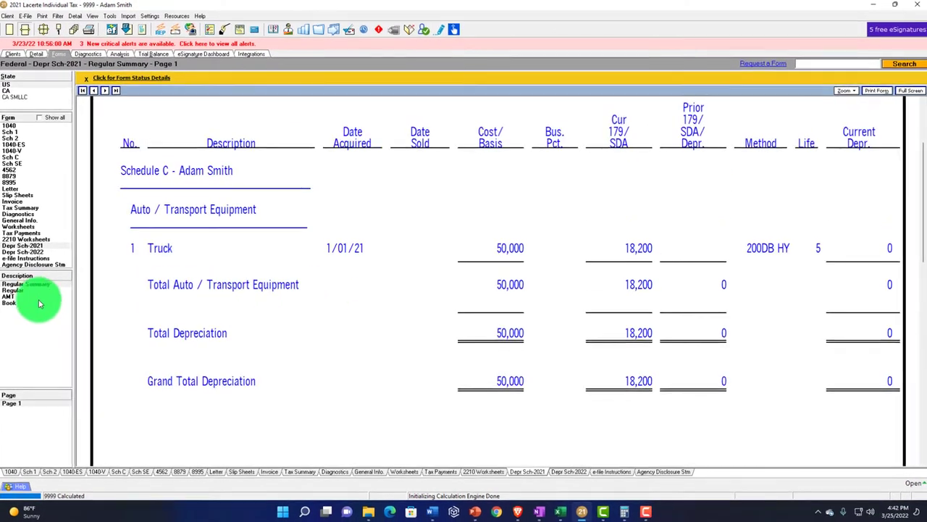
click(14, 289)
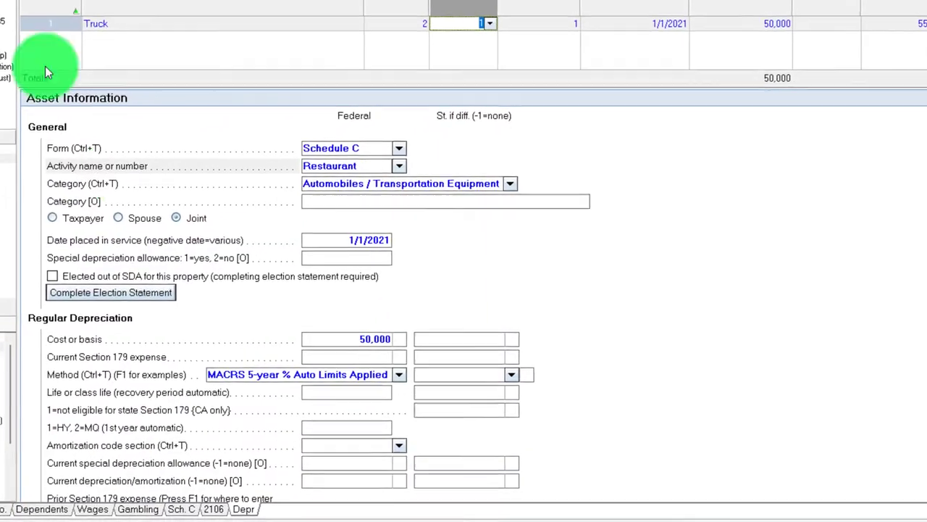
- In the truck's automobile and listed property details, enter 300 for the business portion of parking fees and tolls
click(33, 341)
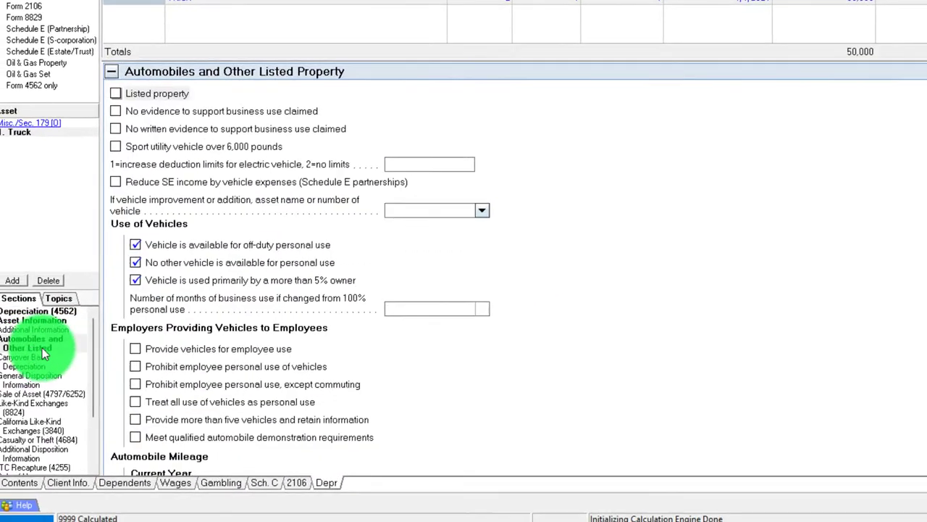
scroll(260, 350, up, 1)
scroll(260, 350, down, 4)
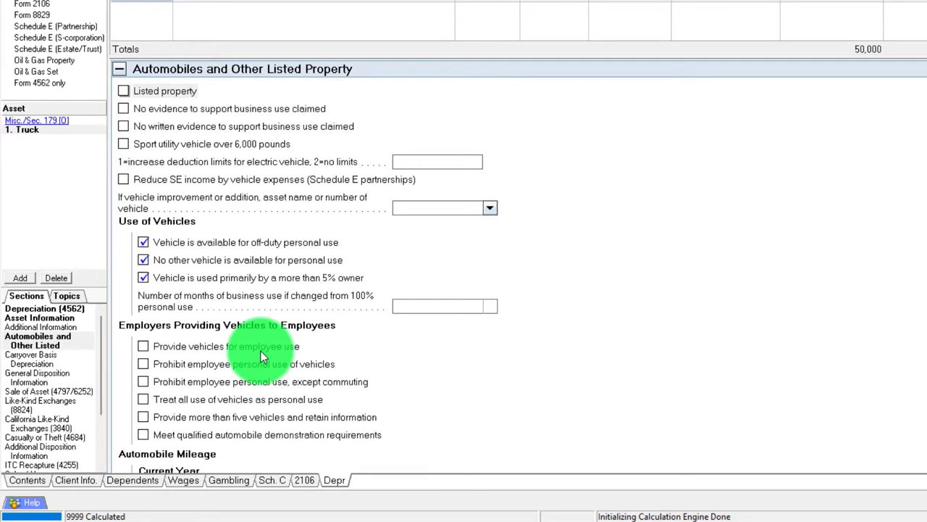
scroll(260, 350, down, 2)
scroll(240, 304, down, 3)
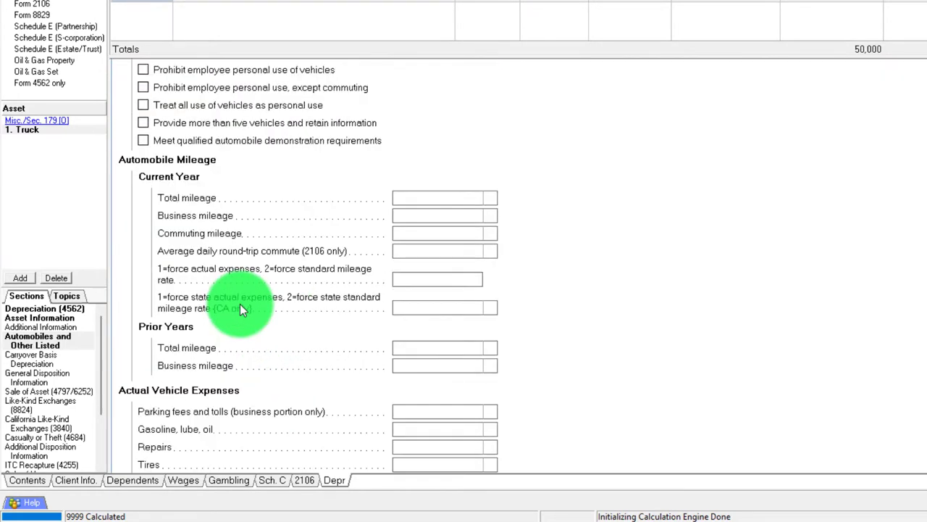
scroll(239, 303, down, 3)
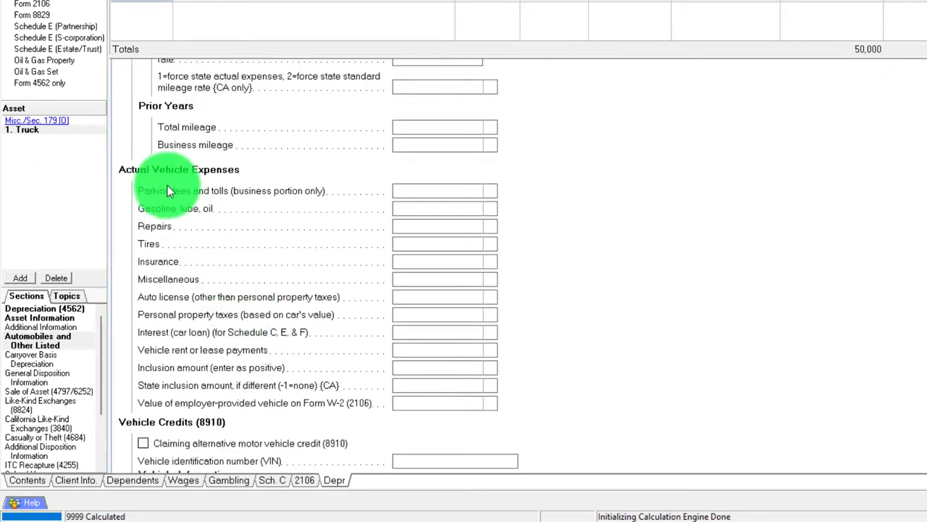
click(425, 193)
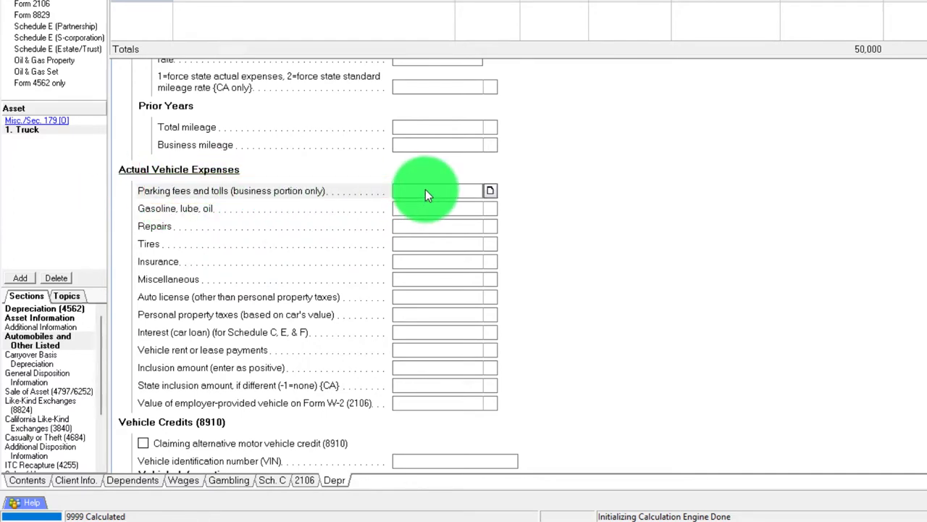
text(300)
key(Return)
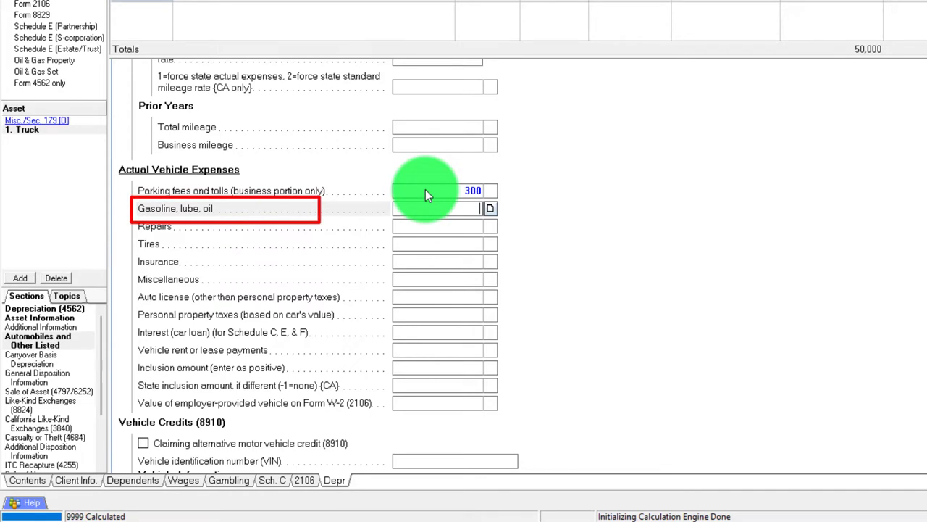
- Enter the truck's actual vehicle expenses: 150 for gasoline, lube and oil, 200 for repairs and 30 for tires
text(150)
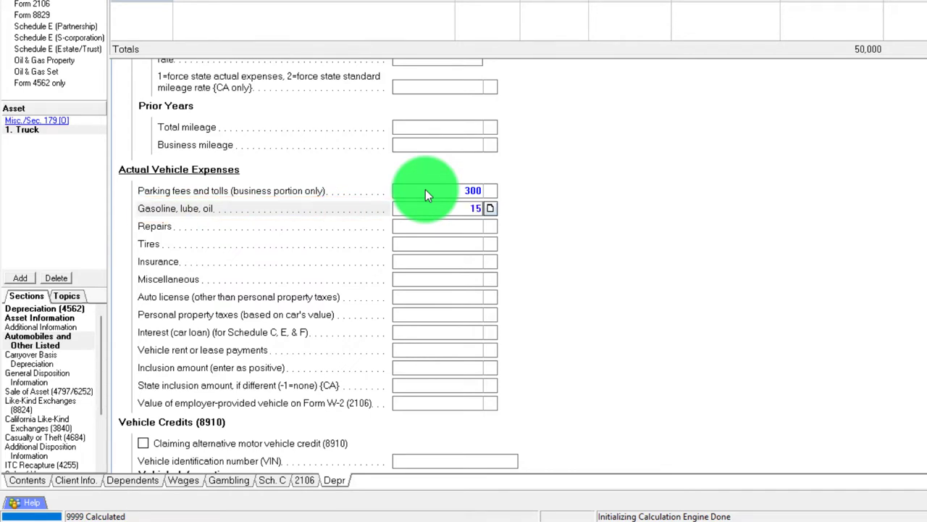
key(Return)
text(200)
key(Return)
text(30)
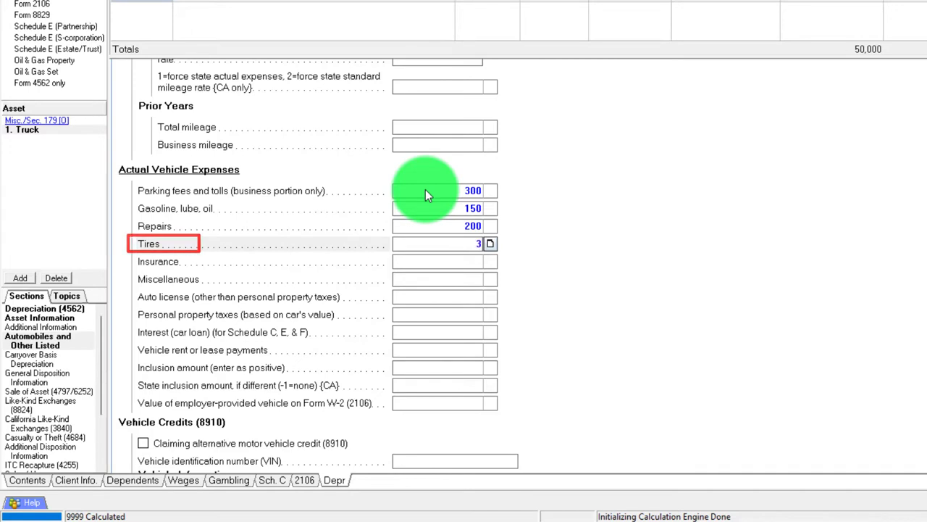
key(Return)
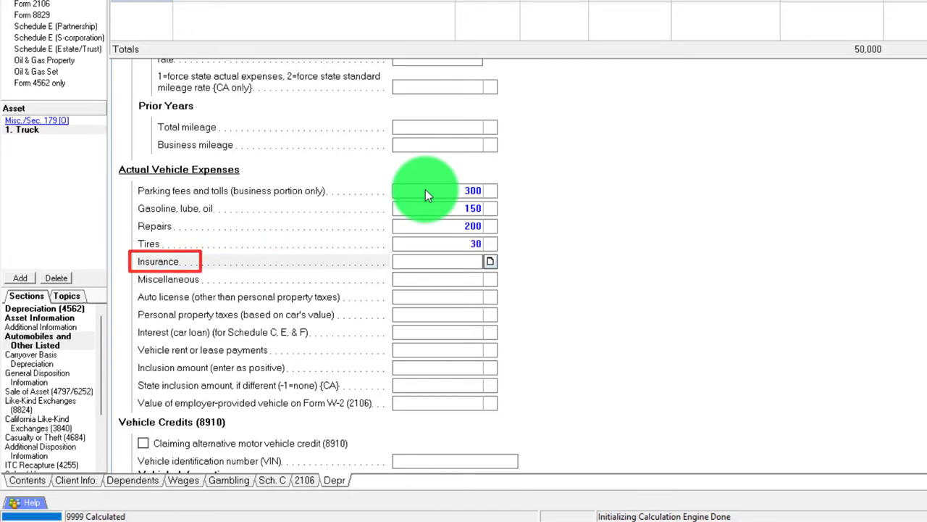
- Enter 1,000 as the truck's insurance expense
text(100)
key(Return)
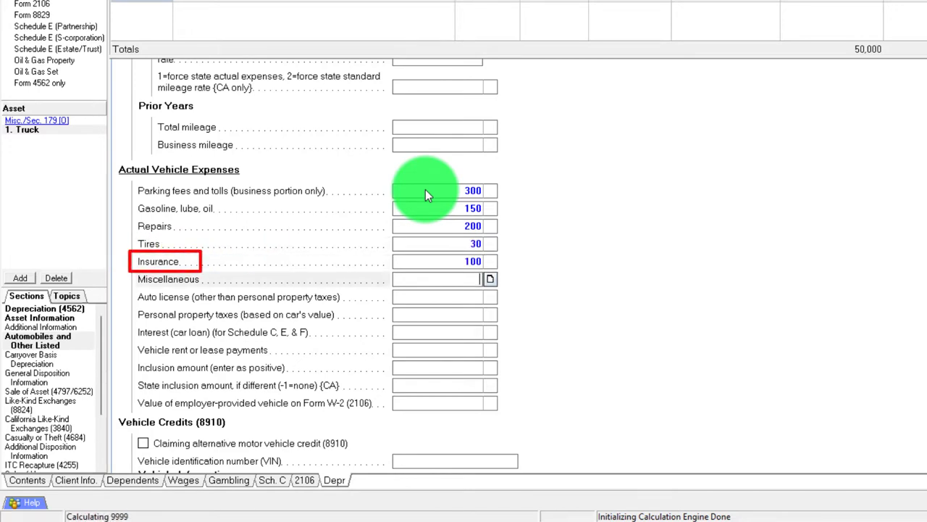
key(shift+Tab)
text(1000)
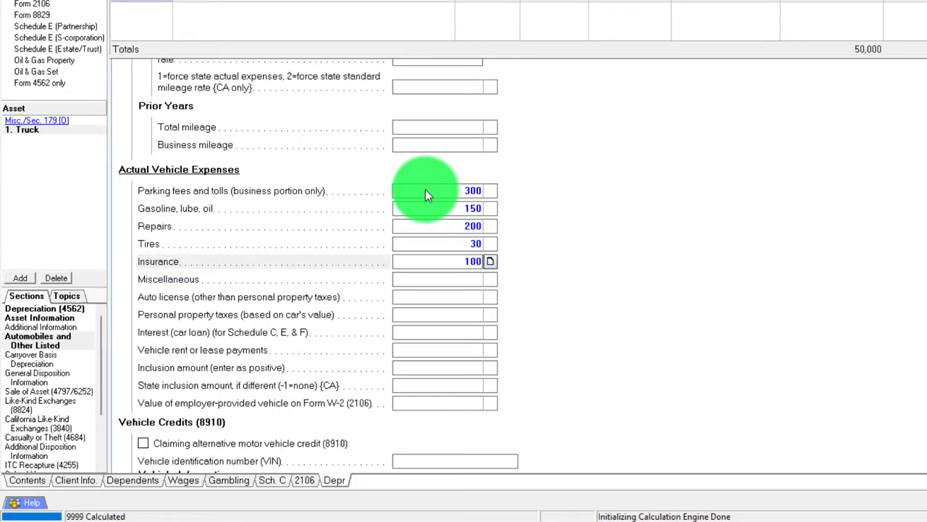
key(Return)
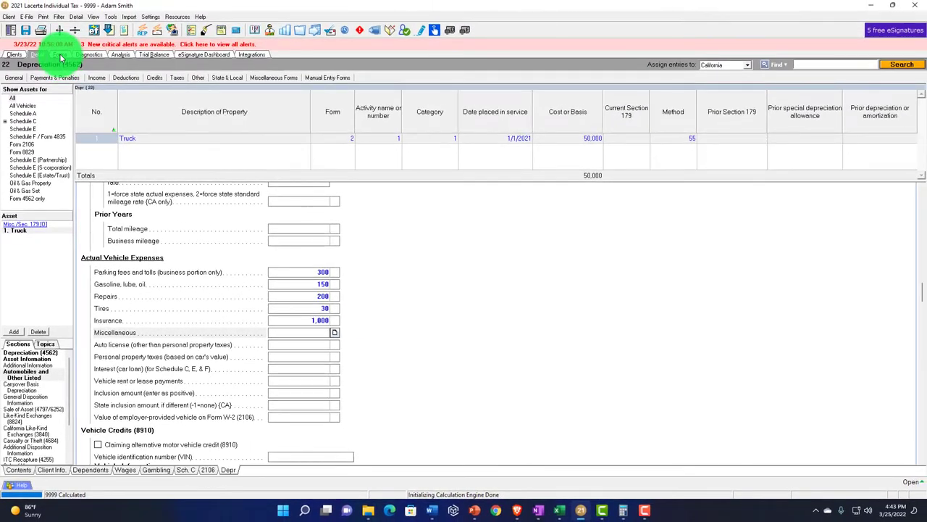
- Check the truck's current-year mileage entries against the car and truck expenses and depreciation lines on Schedule C
click(61, 57)
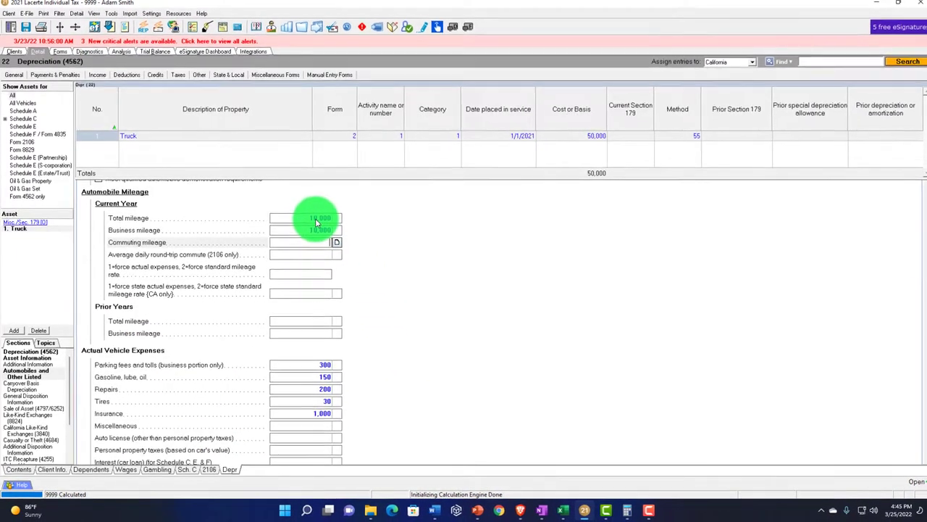
click(316, 220)
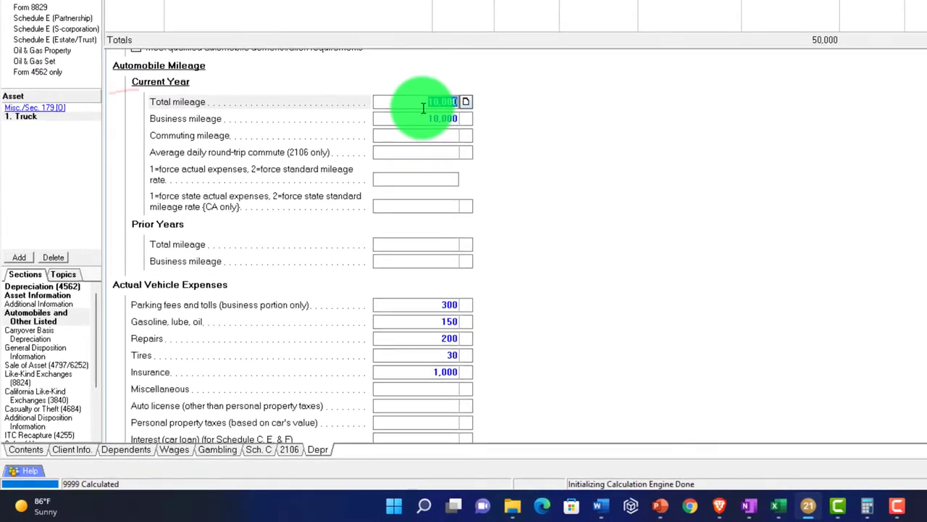
click(423, 121)
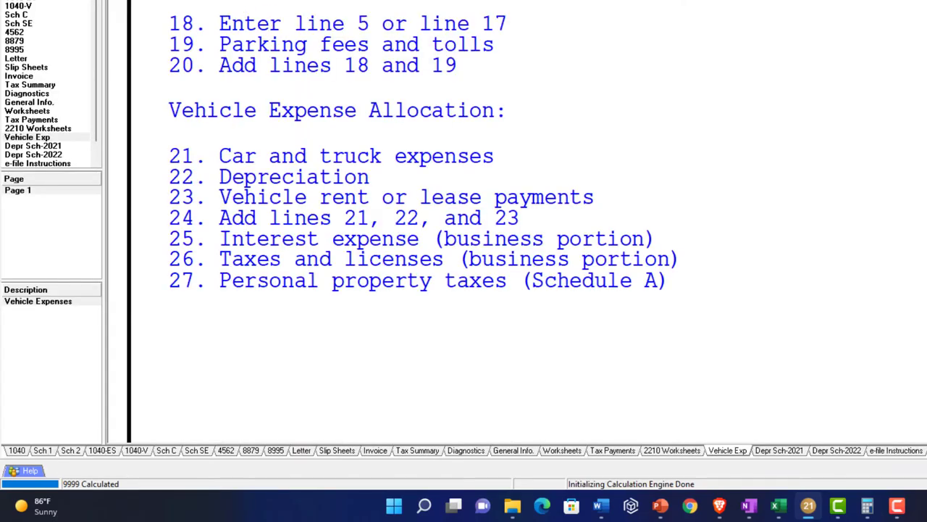
click(16, 28)
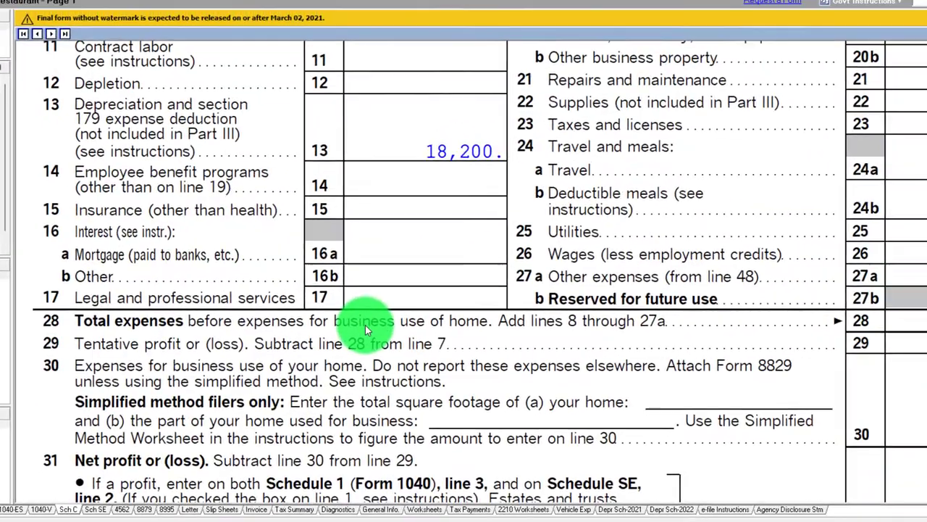
click(338, 338)
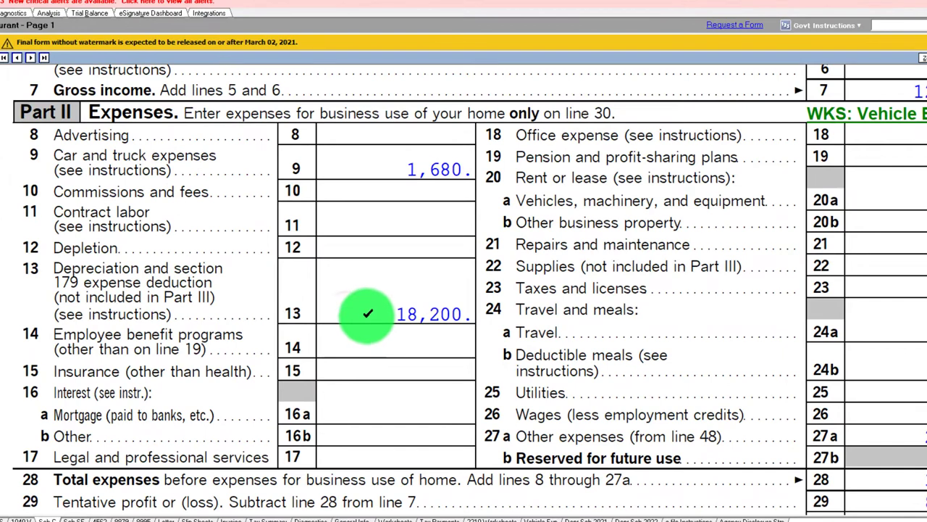
click(389, 175)
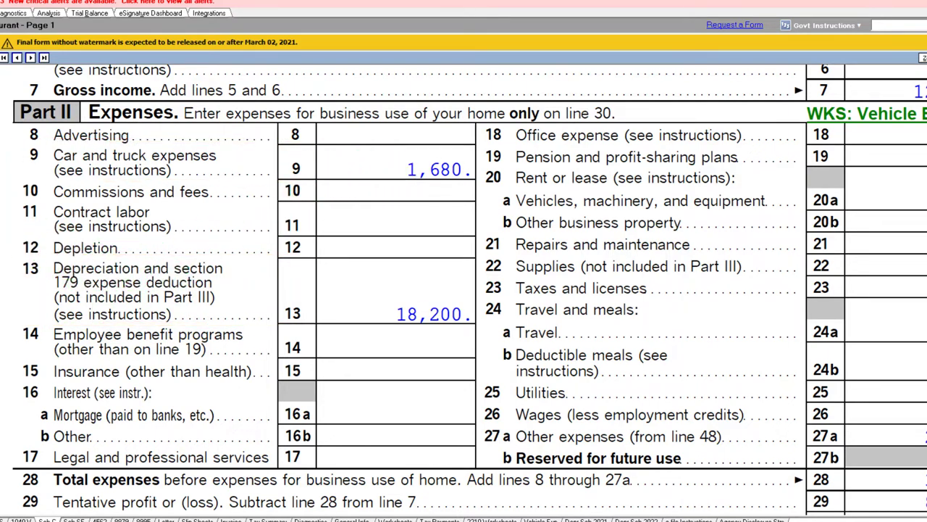
- Examine the truck's Vehicle Expenses worksheet, comparing the standard mileage rate, actual expenses and expense allocation sections
scroll(528, 315, up, 5)
scroll(545, 317, up, 3)
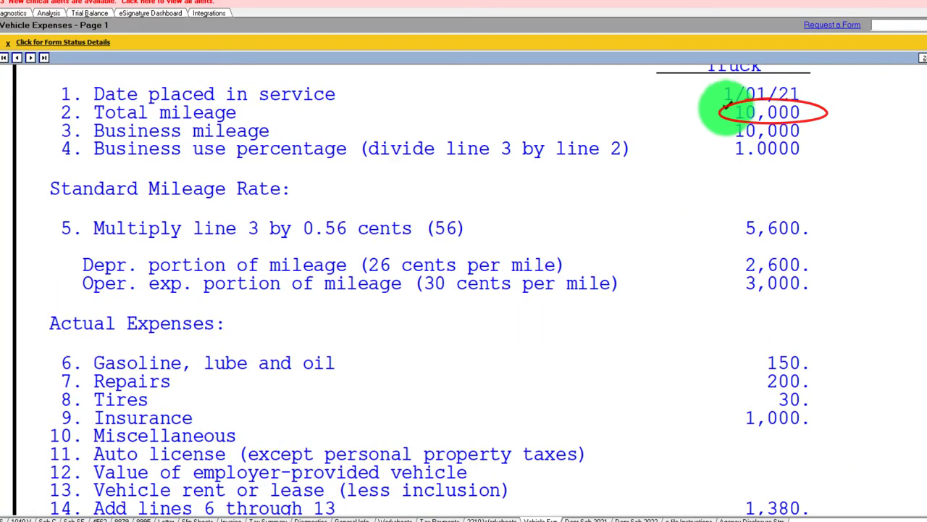
scroll(722, 165, down, 5)
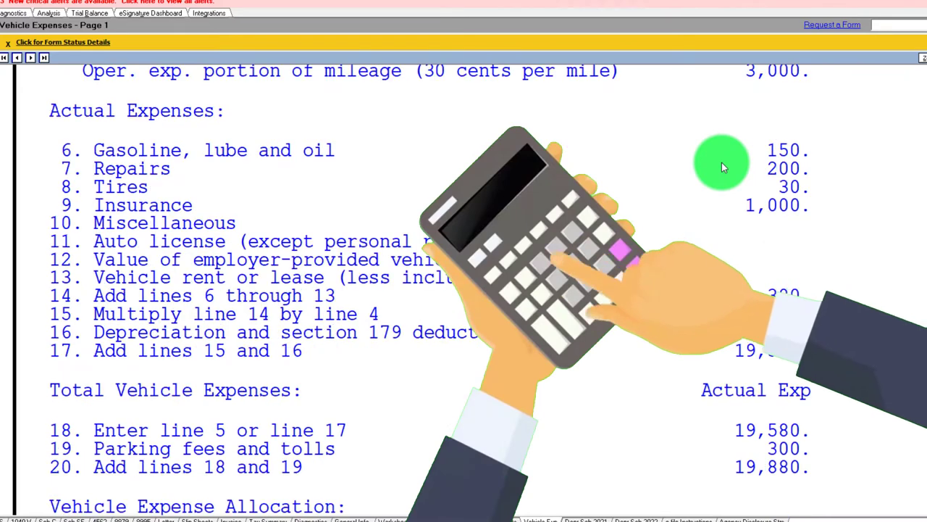
scroll(721, 158, down, 2)
scroll(710, 340, down, 2)
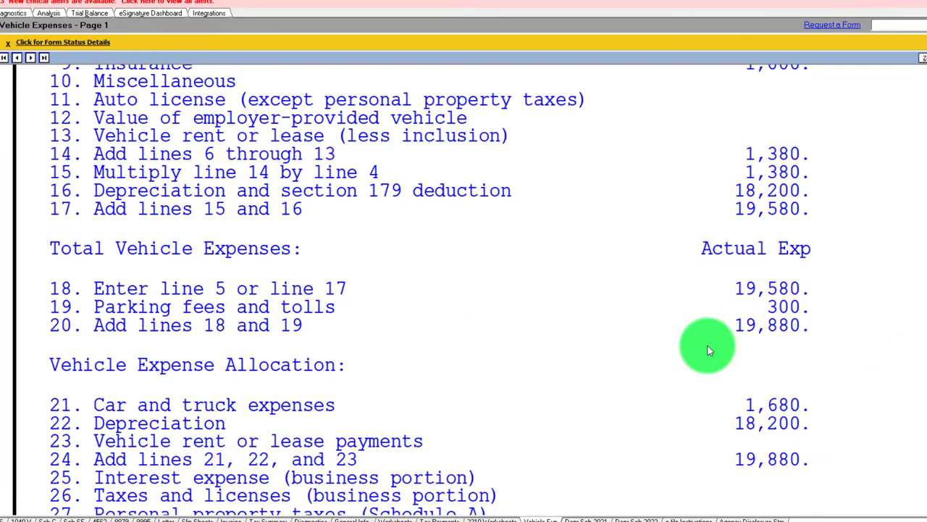
scroll(707, 351, down, 1)
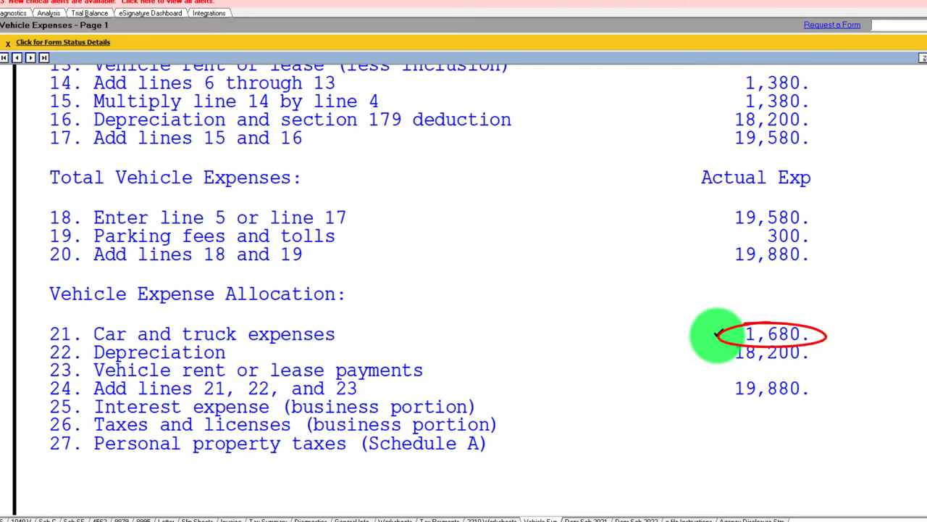
scroll(710, 362, up, 3)
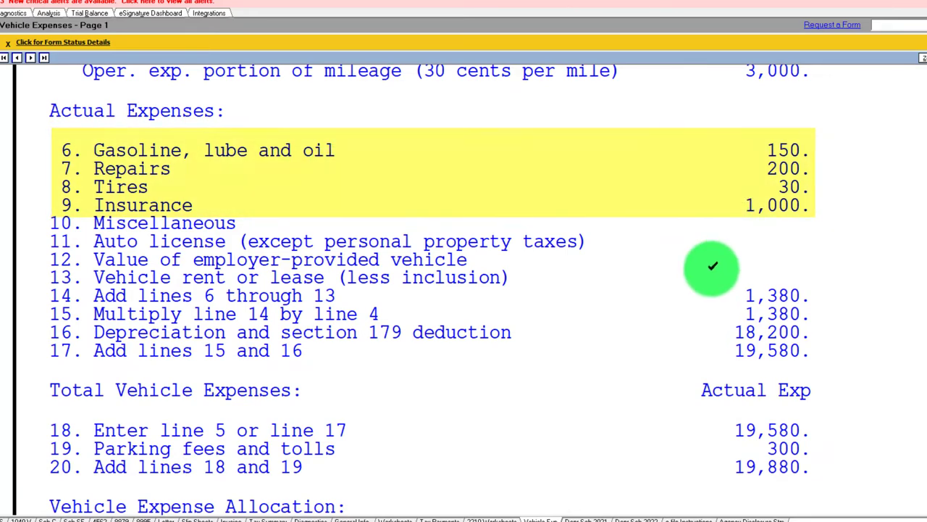
scroll(705, 286, down, 1)
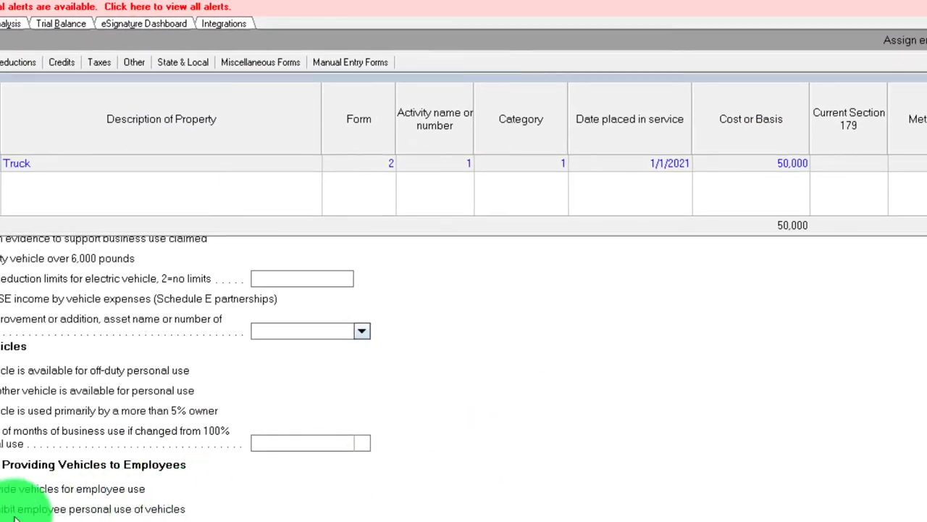
- In the truck's automobile and listed property details, set the current-year total mileage to 12,000
scroll(299, 507, up, 5)
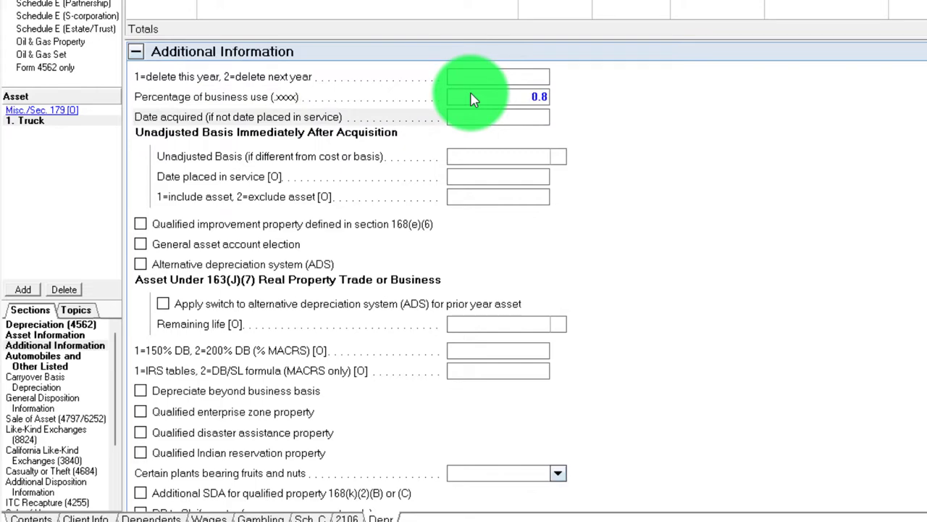
click(65, 366)
scroll(341, 366, down, 5)
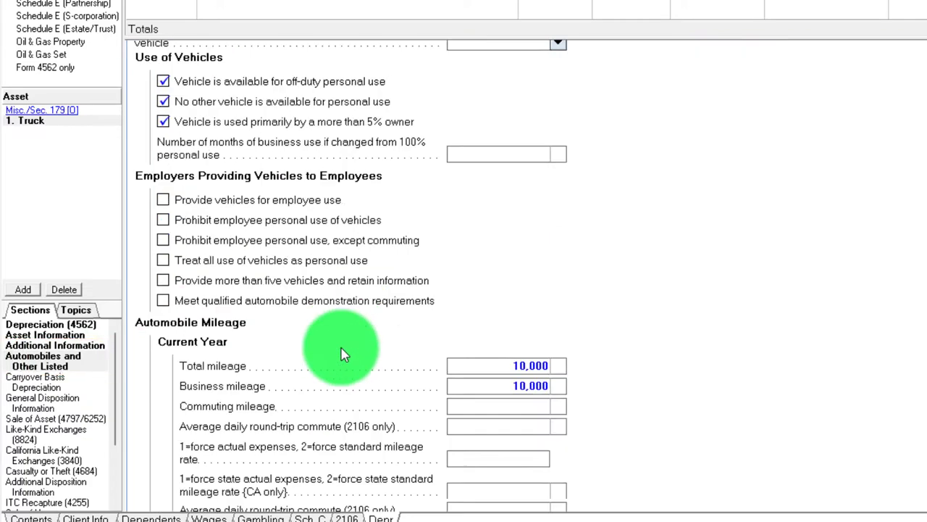
scroll(344, 355, down, 3)
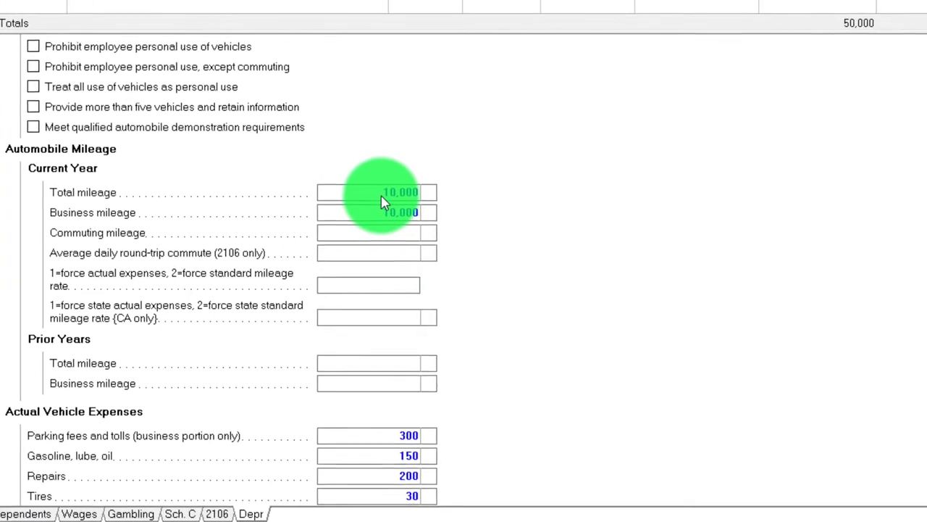
click(376, 194)
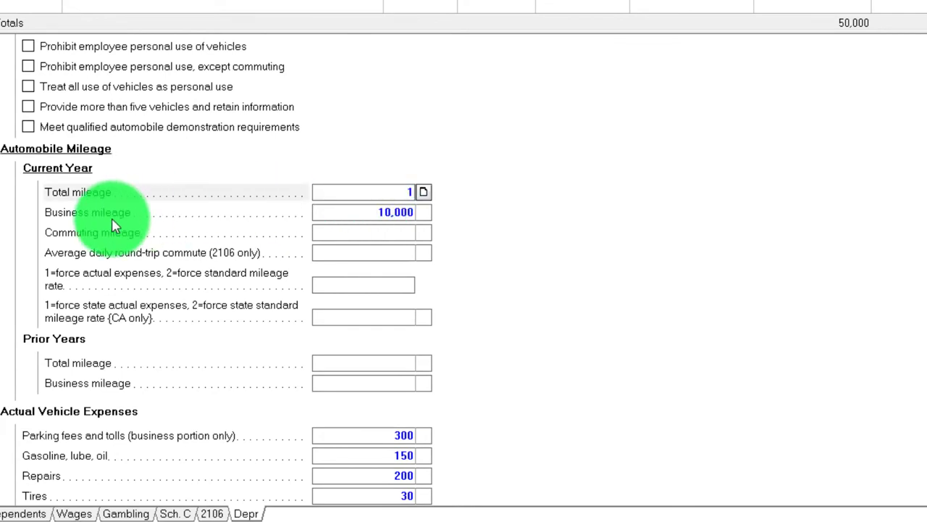
text(120,000)
key(Tab)
key(shift+Tab)
text(12,000)
key(Tab)
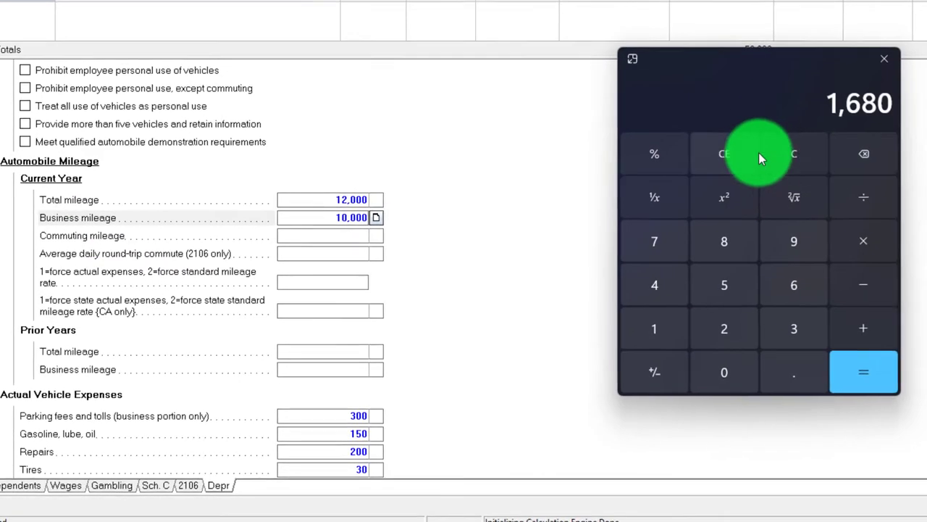
- Calculate 80% of 12,000 with the calculator and set the truck's current-year business mileage to 9,600
click(780, 192)
text(12)
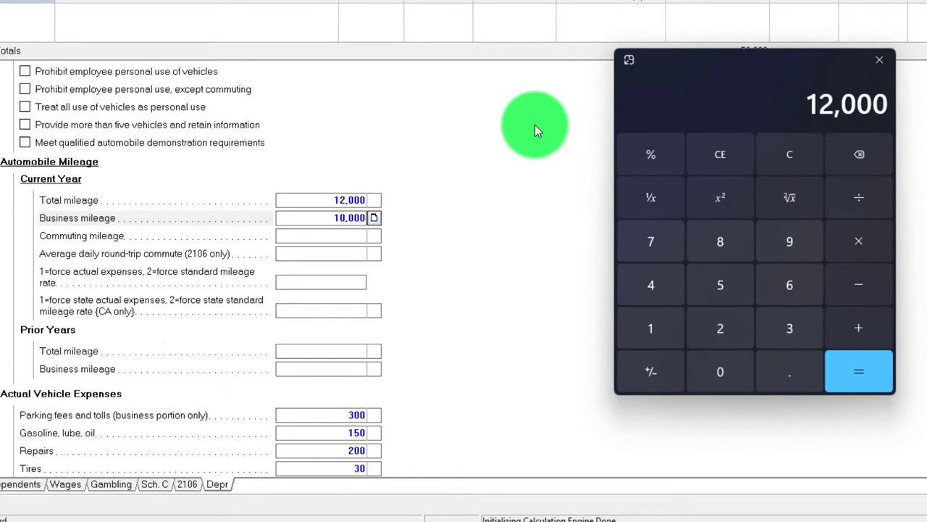
text(.8)
key(Return)
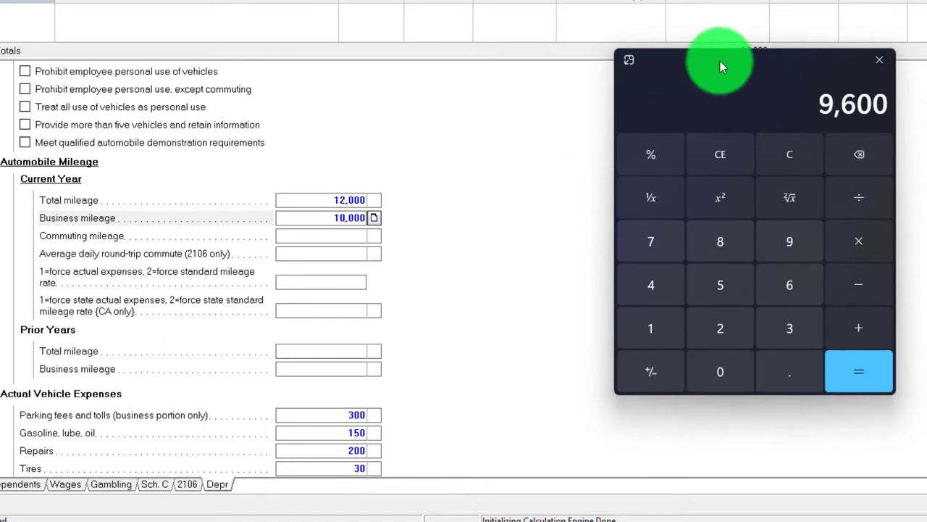
click(879, 60)
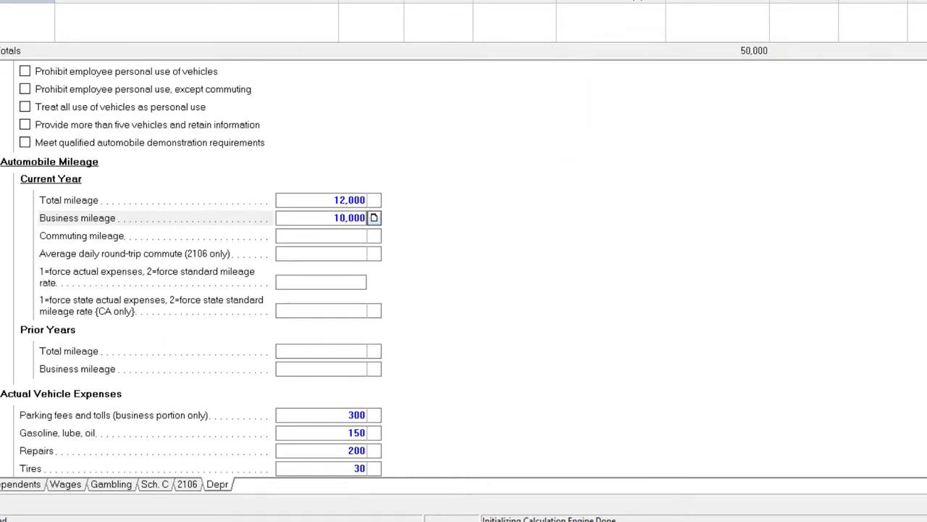
double_click(326, 220)
text(9,600)
key(Tab)
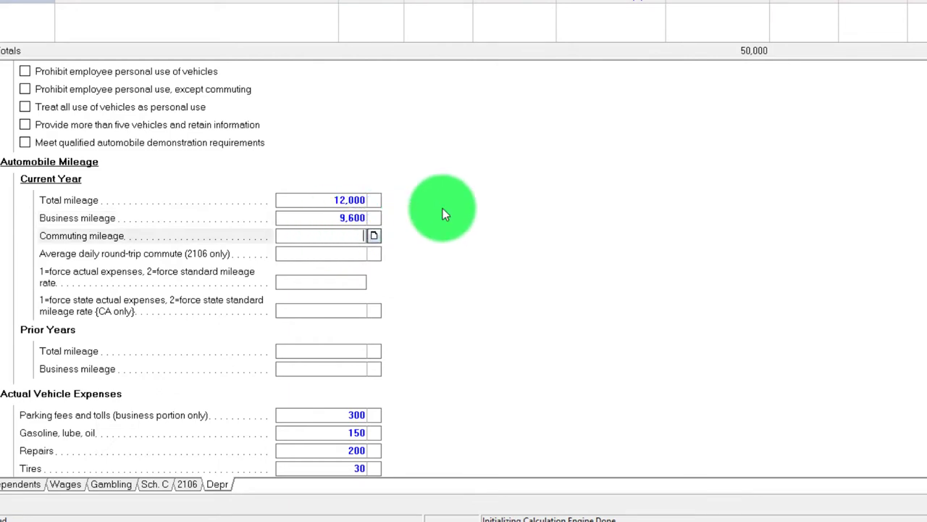
- Check the truck's business percentage and special depreciation on the 2021 depreciation schedule, and the allocation lines on the Vehicle Expenses worksheet
scroll(478, 275, down, 1)
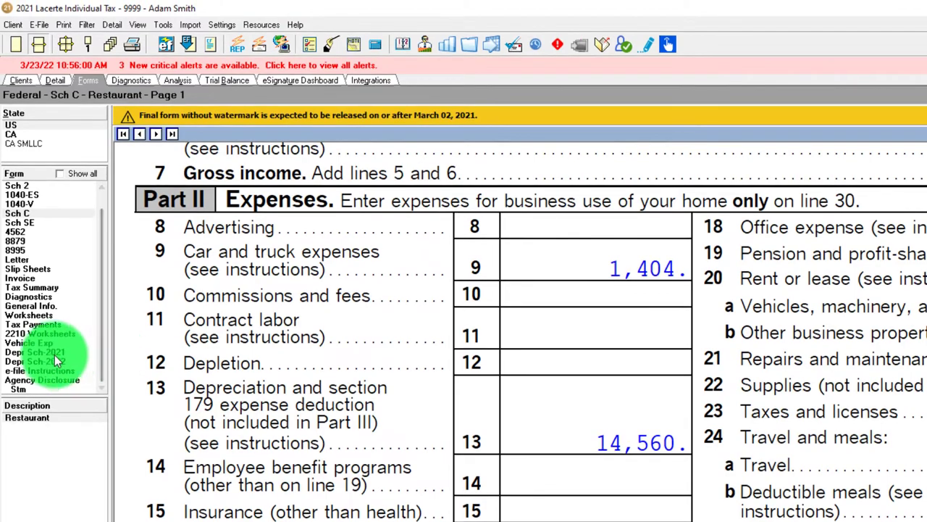
click(50, 353)
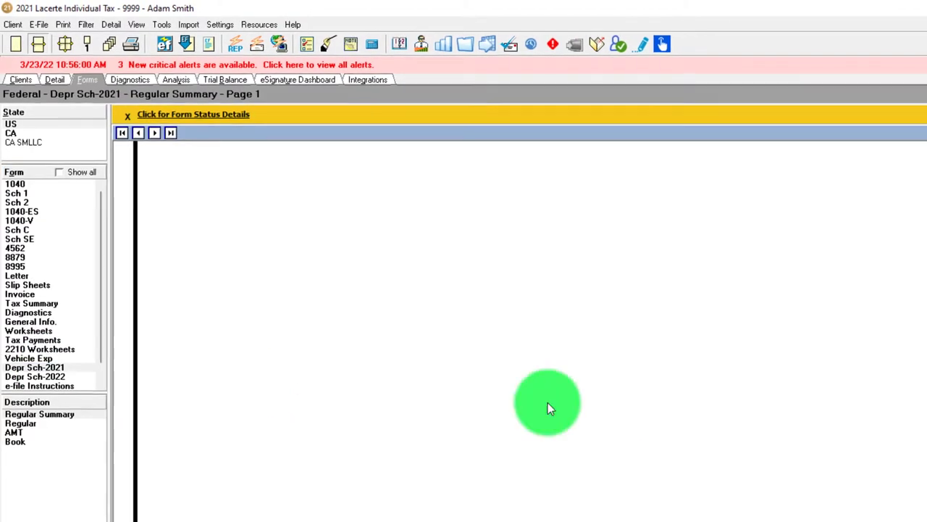
click(56, 357)
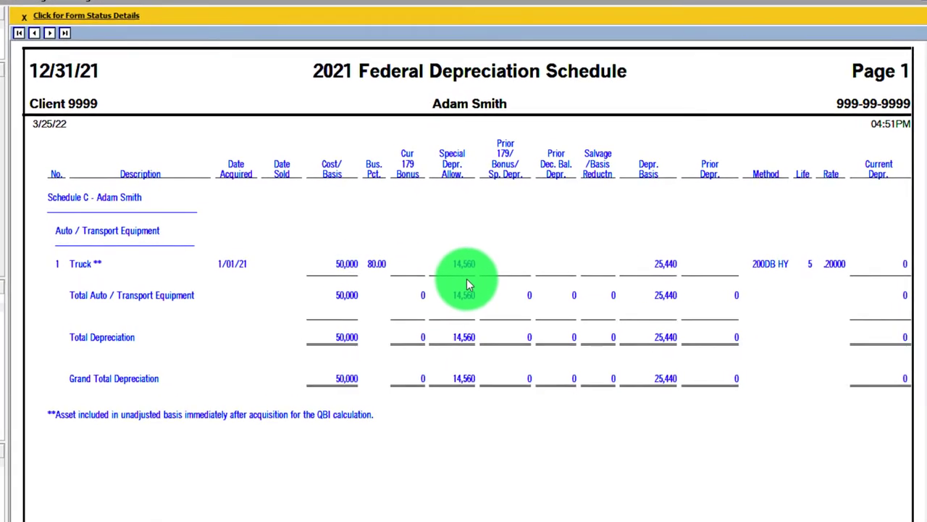
click(41, 207)
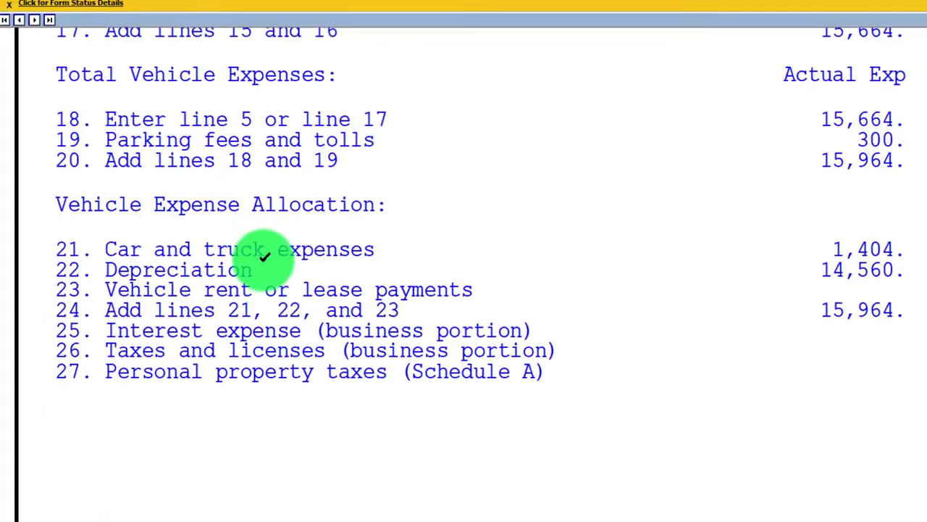
scroll(463, 273, up, 5)
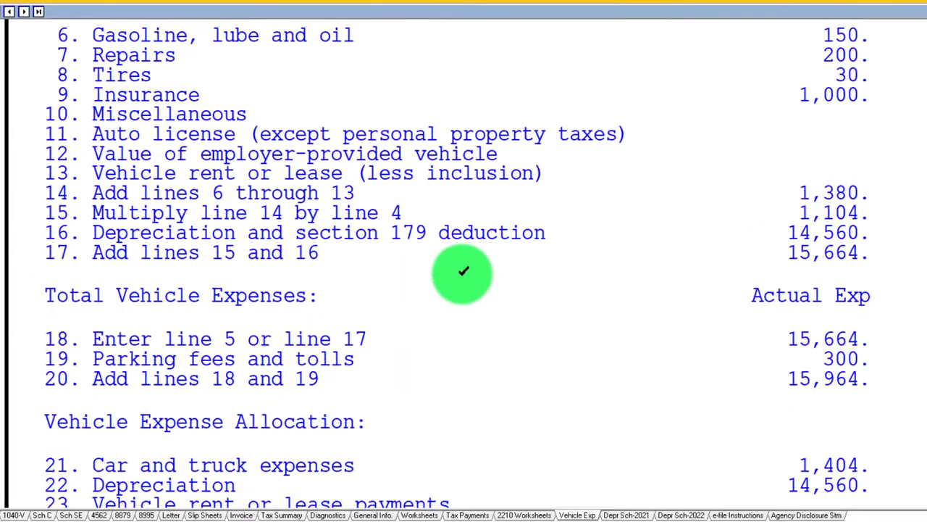
- Verify the car and truck expenses with the calculator: total lines 6 through 9, multiply by 0.8 and add the 300 parking fees
key(alt+Tab)
drag(519, 124, 465, 124)
click(555, 190)
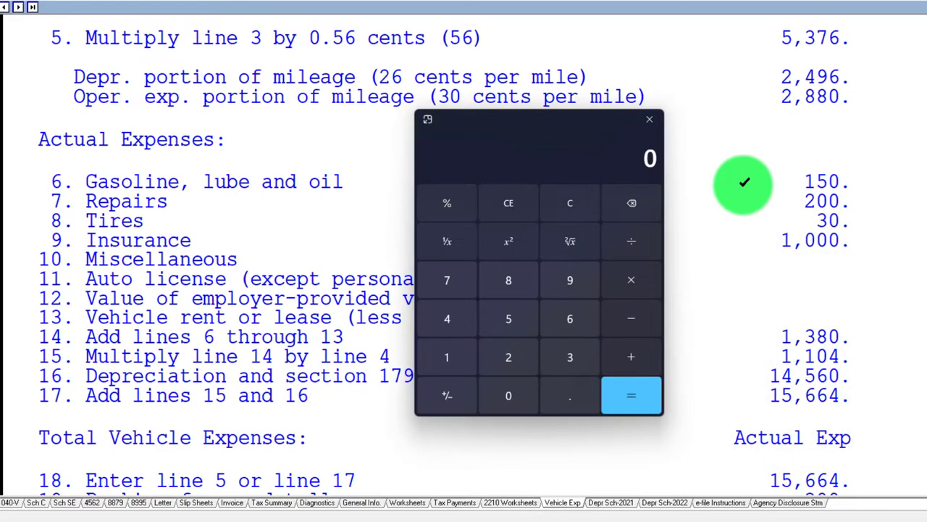
text(00+)
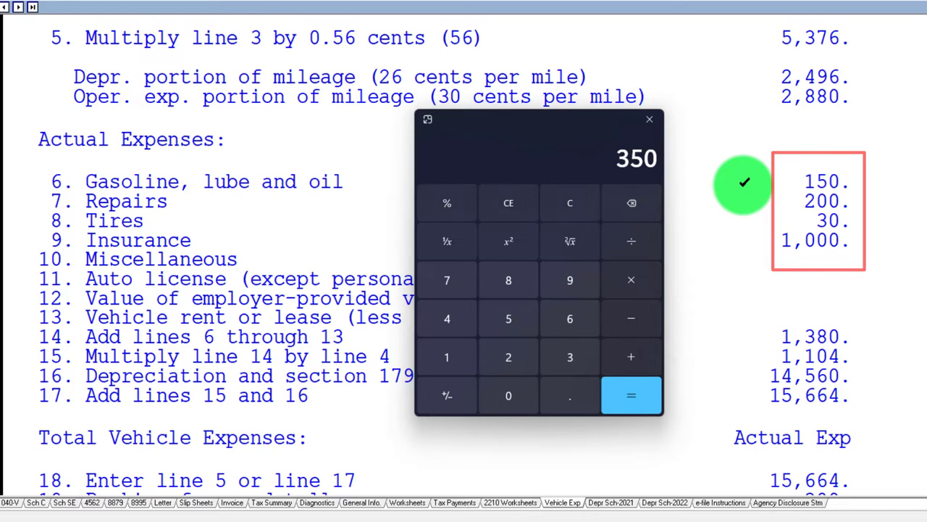
text(1000)
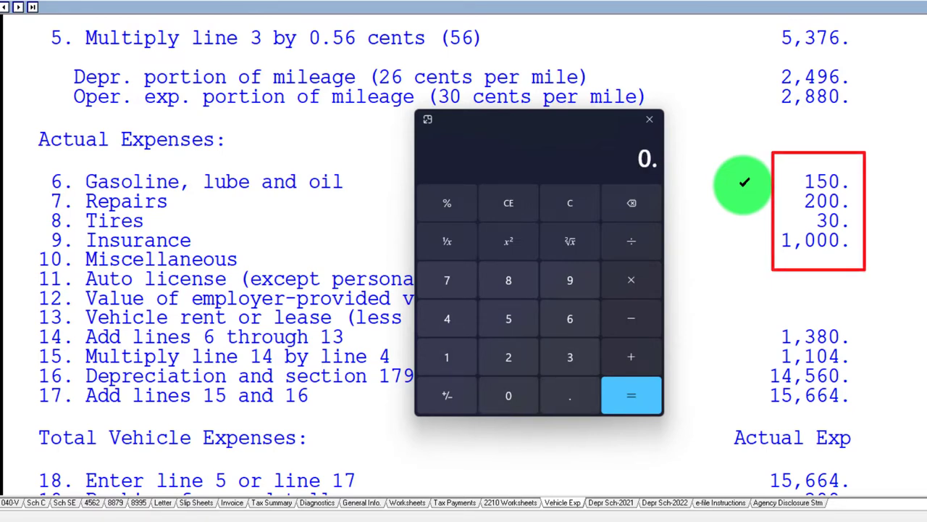
key(Return)
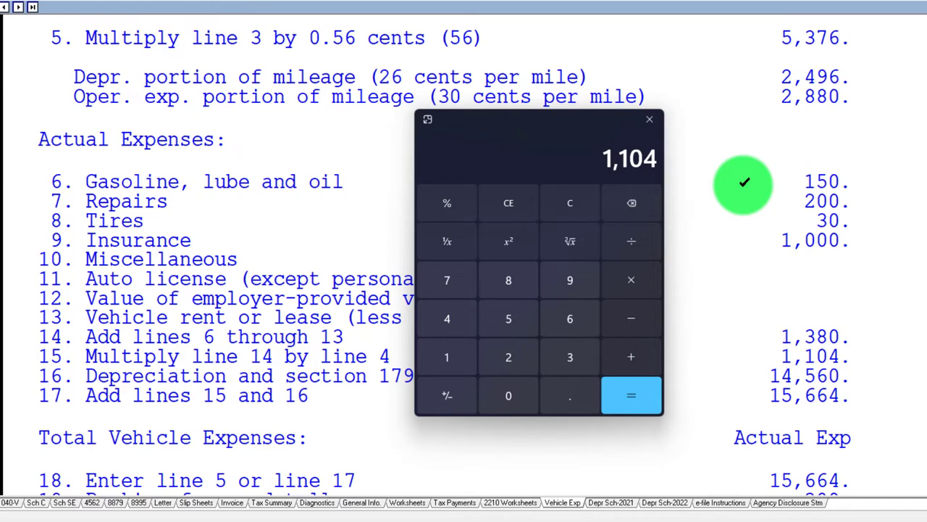
scroll(825, 286, down, 5)
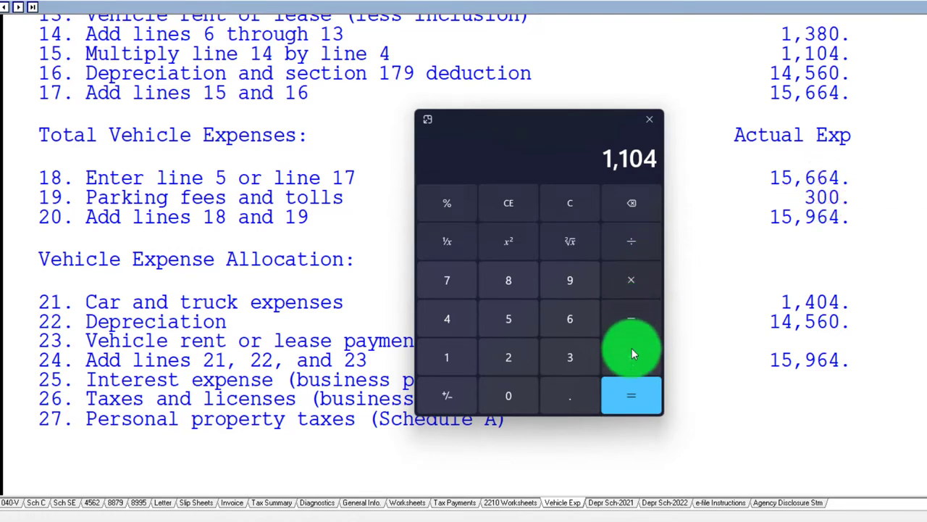
mouse_move(782, 283)
mouse_down()
mouse_move(772, 321)
mouse_move(855, 308)
mouse_move(804, 282)
mouse_up()
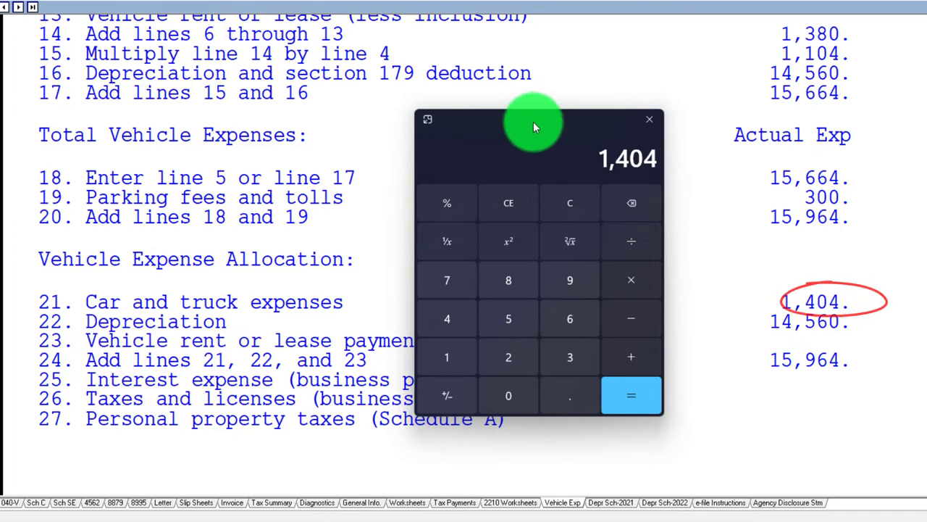
key(alt+Tab)
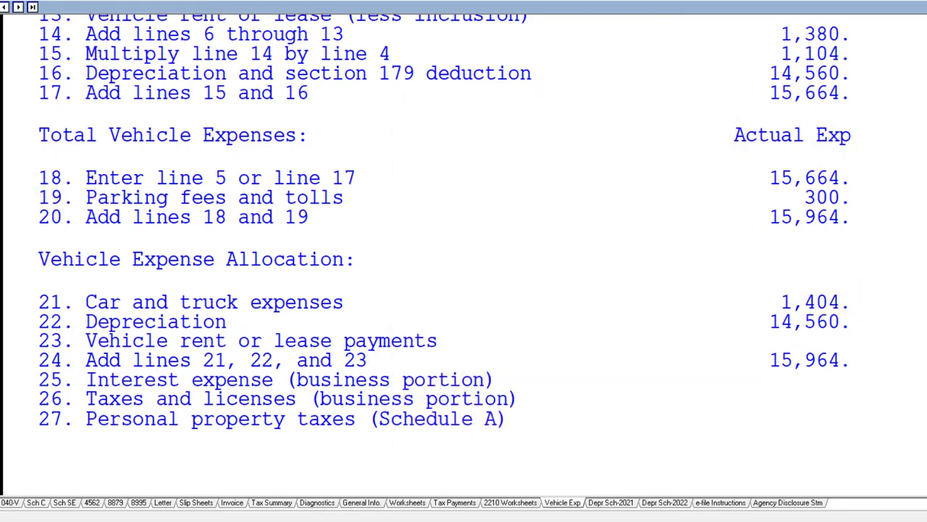
- In the truck's current-year automobile mileage details, enter 2 to force the standard mileage rate
click(36, 502)
scroll(365, 217, up, 2)
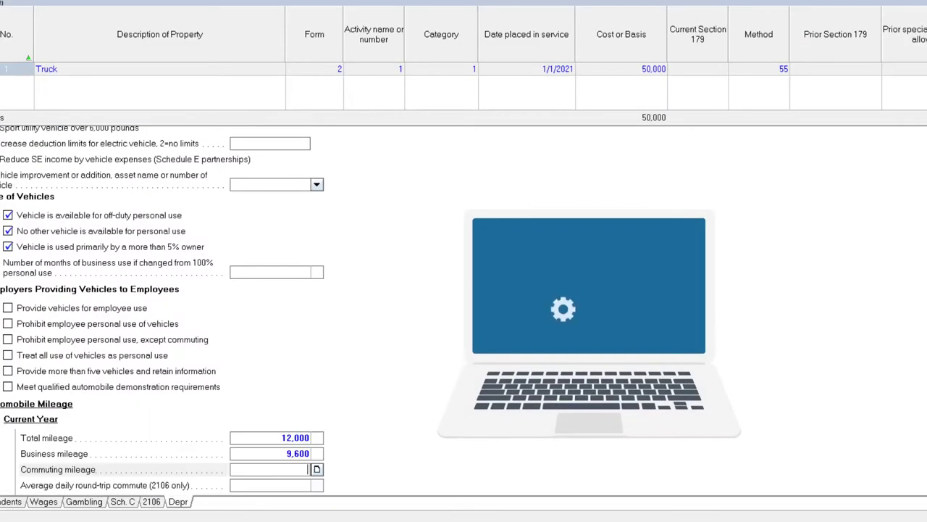
scroll(235, 239, down, 5)
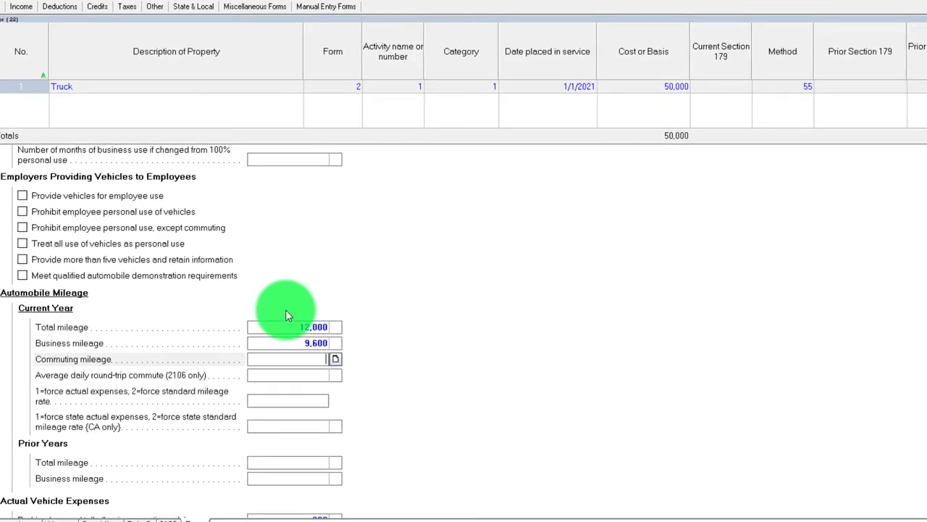
scroll(286, 309, down, 1)
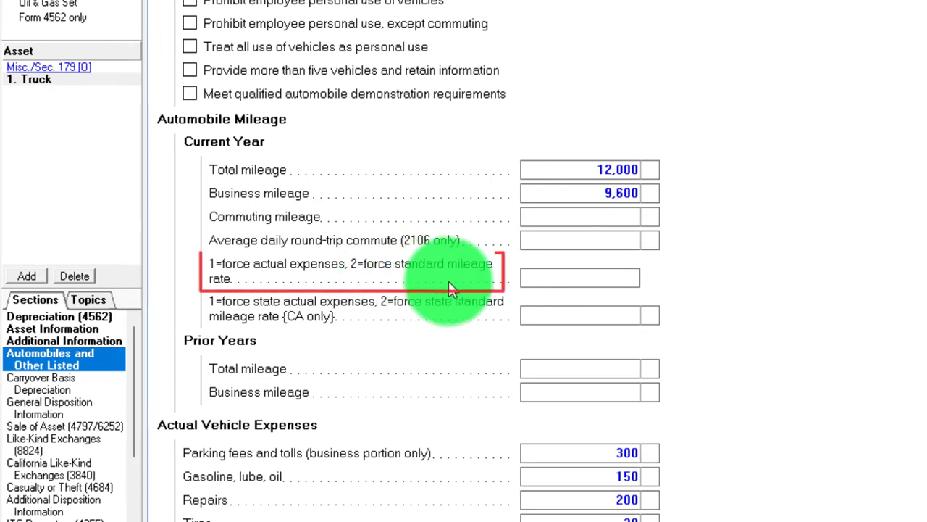
click(548, 277)
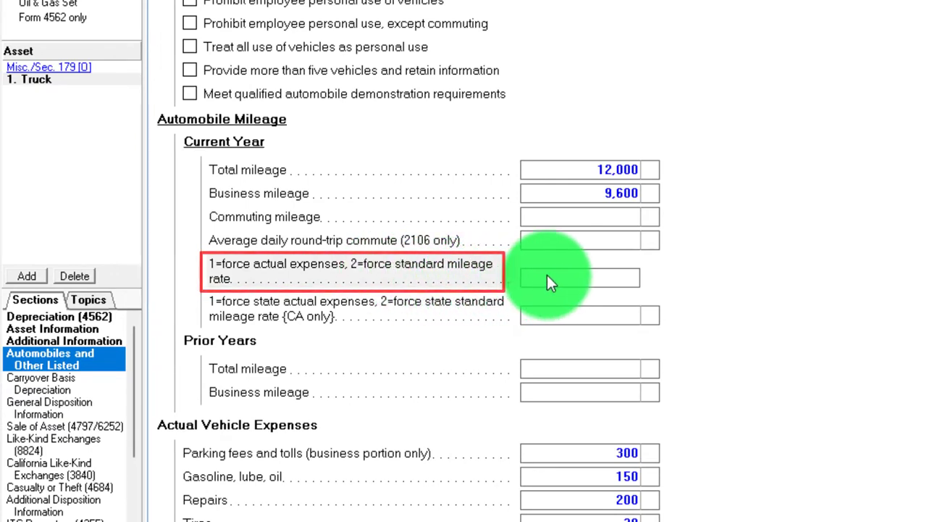
text(2)
key(Tab)
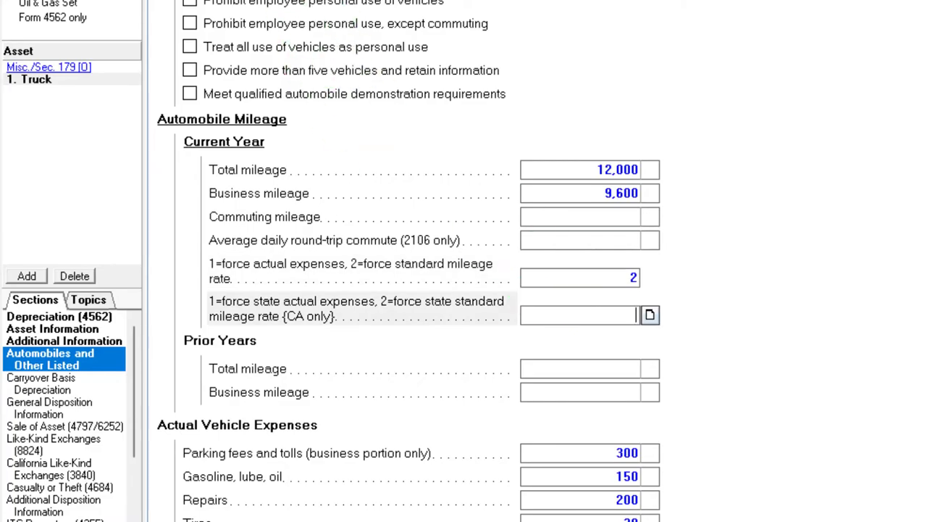
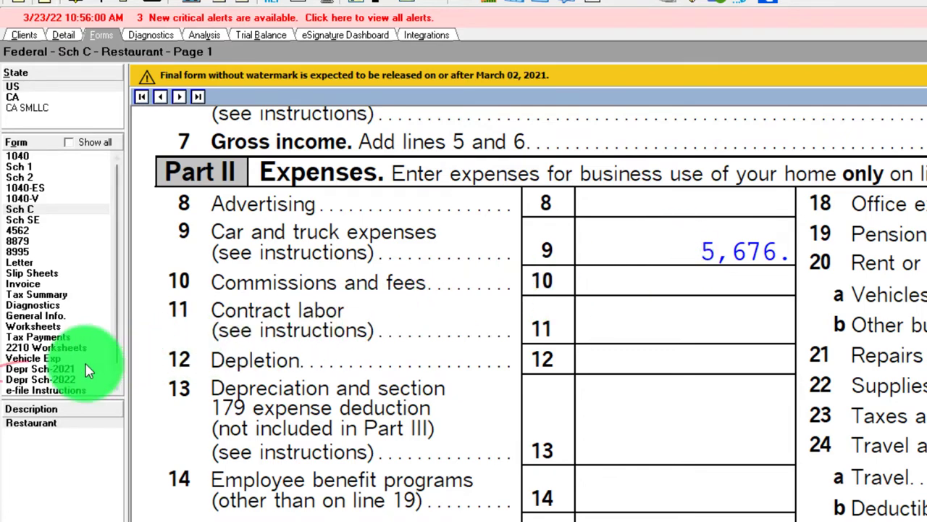
- Examine the truck on the regular 2021 depreciation schedule and the Vehicle Expenses worksheet's mileage rate, actual expenses and total vehicle expenses
click(44, 369)
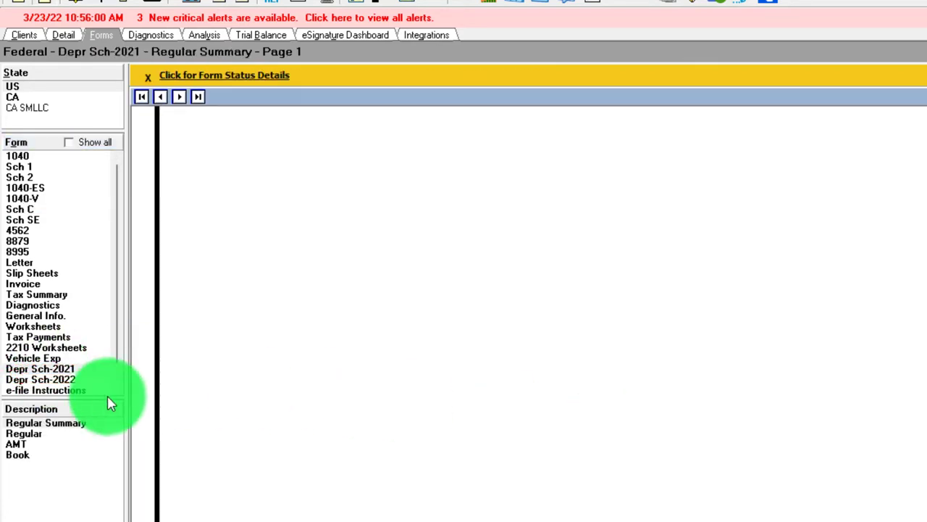
click(22, 444)
click(29, 433)
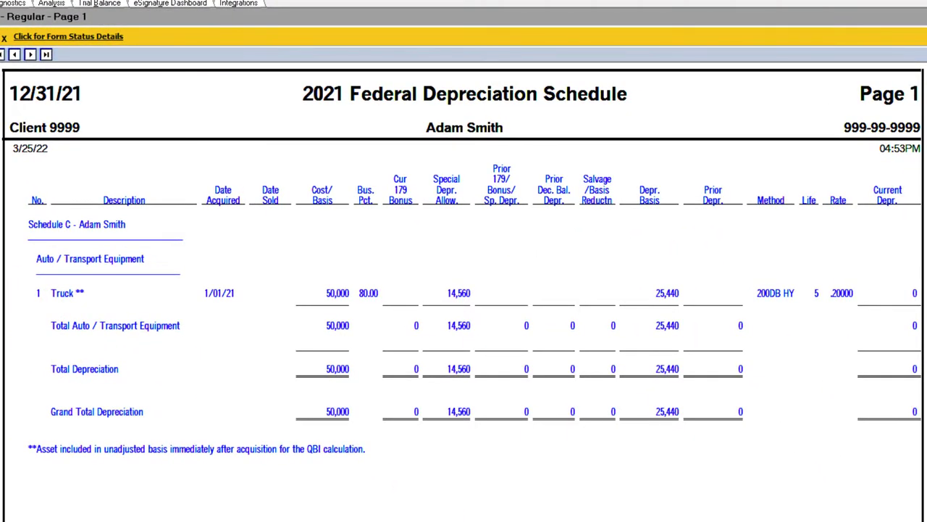
click(459, 325)
scroll(642, 275, up, 5)
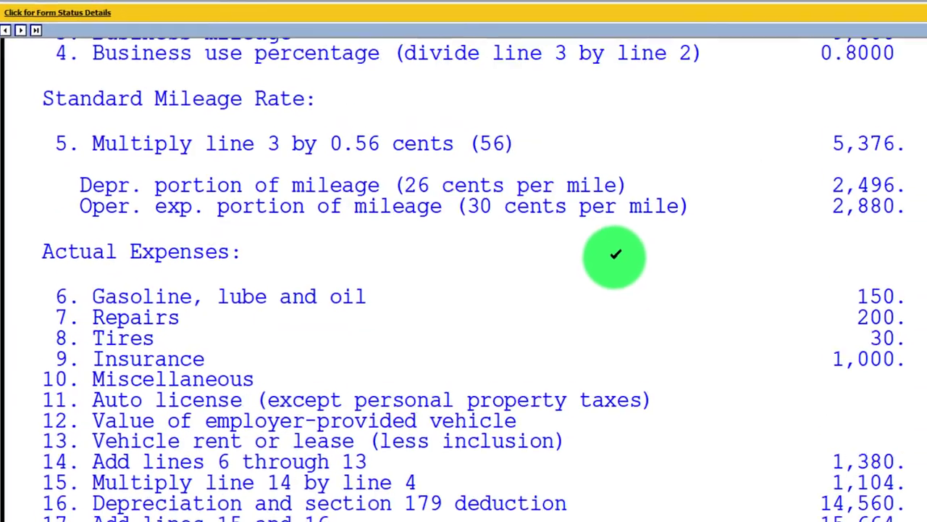
scroll(614, 255, up, 2)
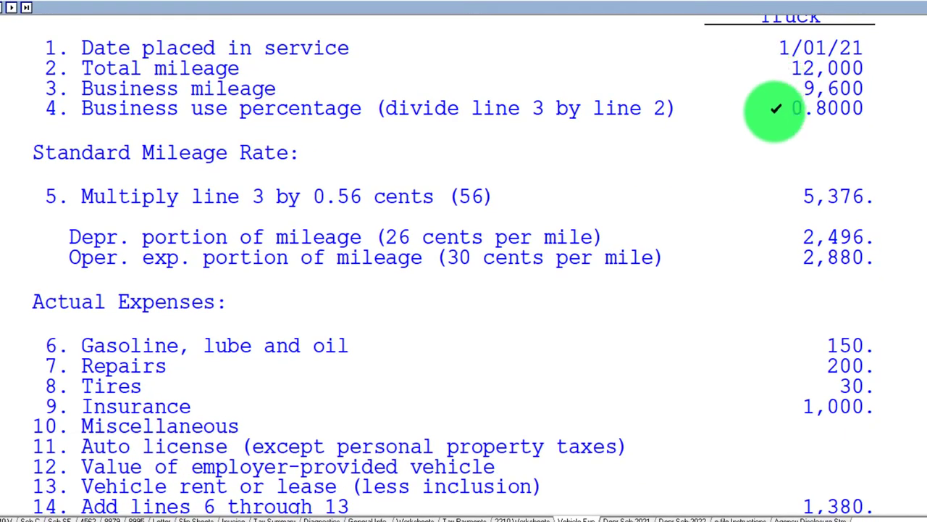
scroll(775, 176, down, 5)
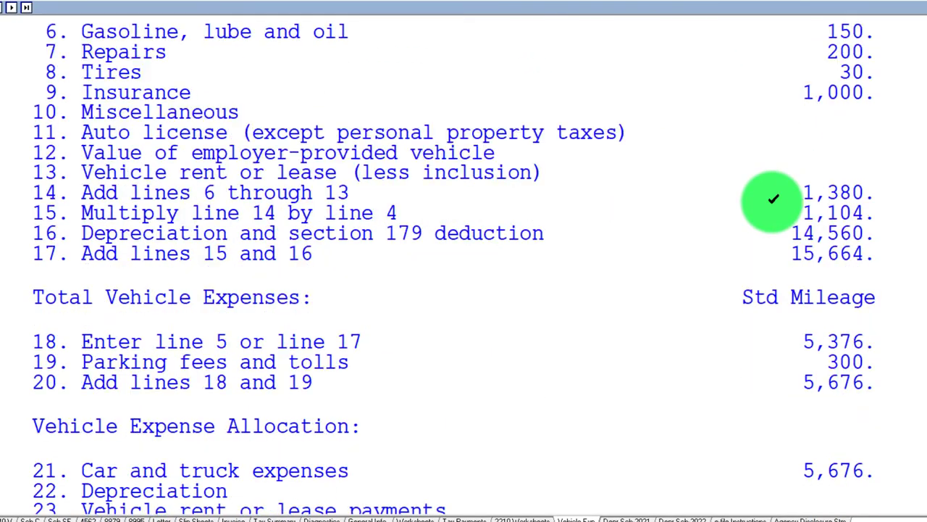
scroll(774, 199, down, 3)
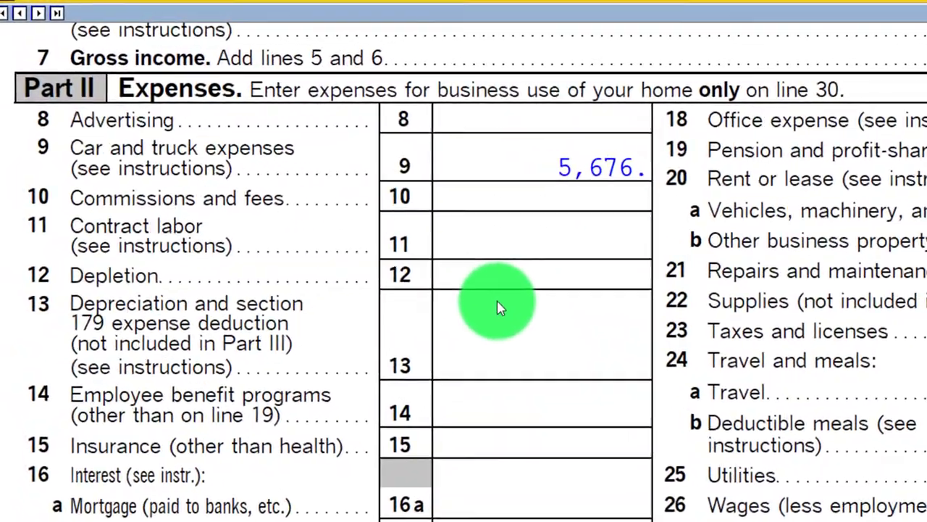
- Compare Schedule C's car and truck, total expense and profit lines with the Sch. C sheet in the Excel workbook, returning to Lacerte
scroll(541, 323, down, 2)
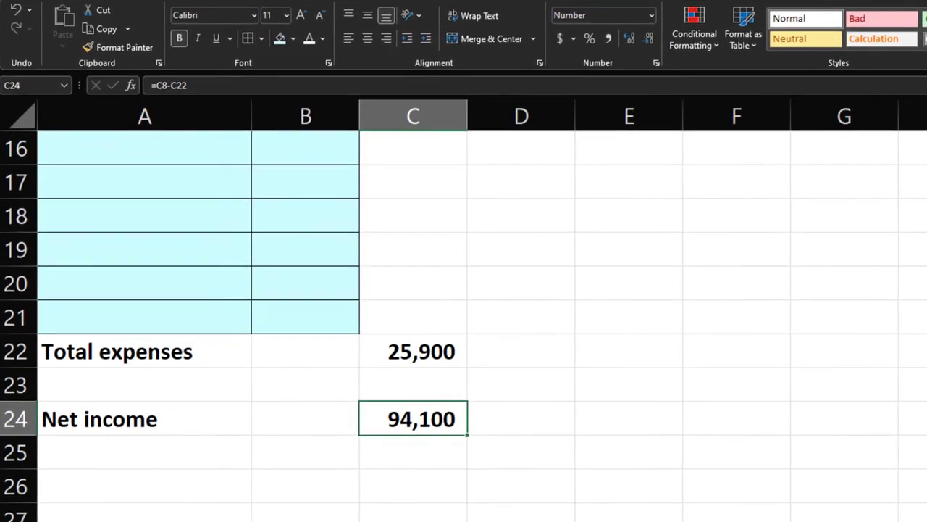
scroll(422, 474, up, 5)
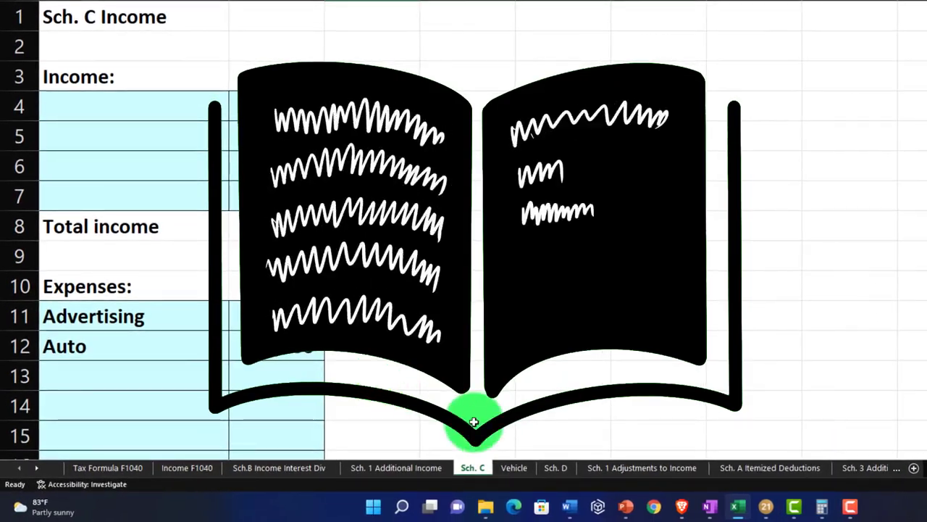
click(765, 505)
scroll(683, 369, up, 1)
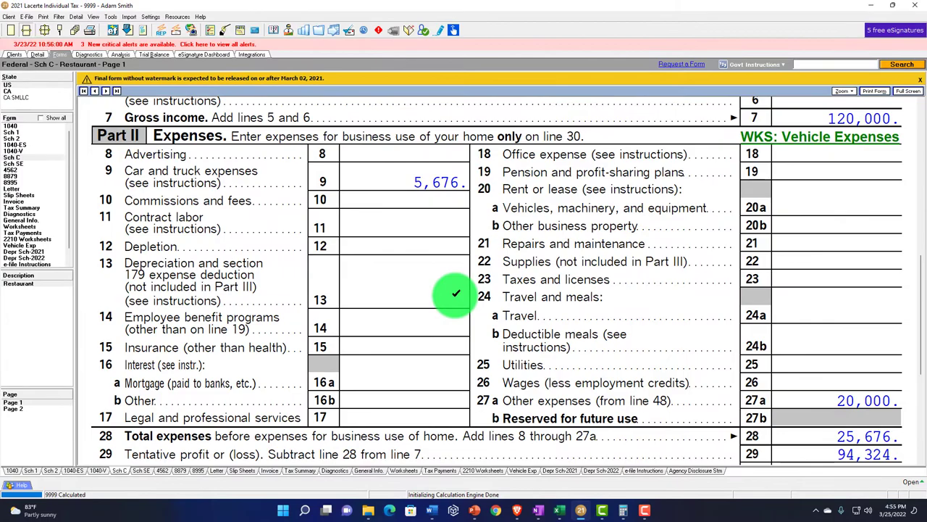
- Open the truck's asset information from Schedule C line 13 and enter 2 (no) for the special depreciation allowance
double_click(456, 293)
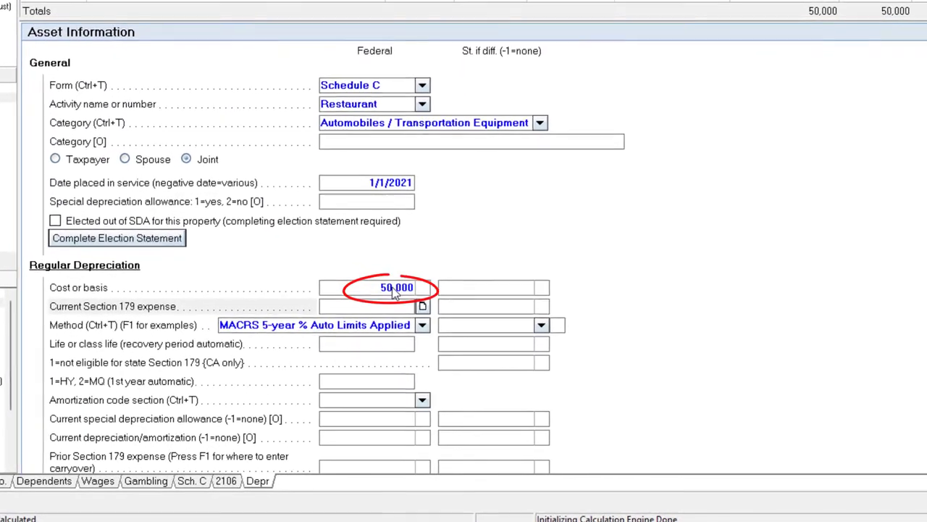
click(395, 289)
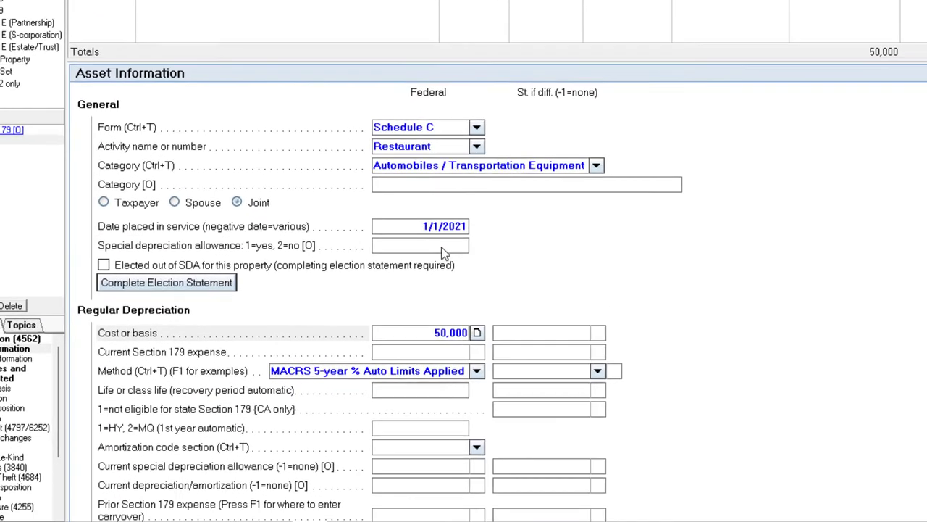
click(403, 277)
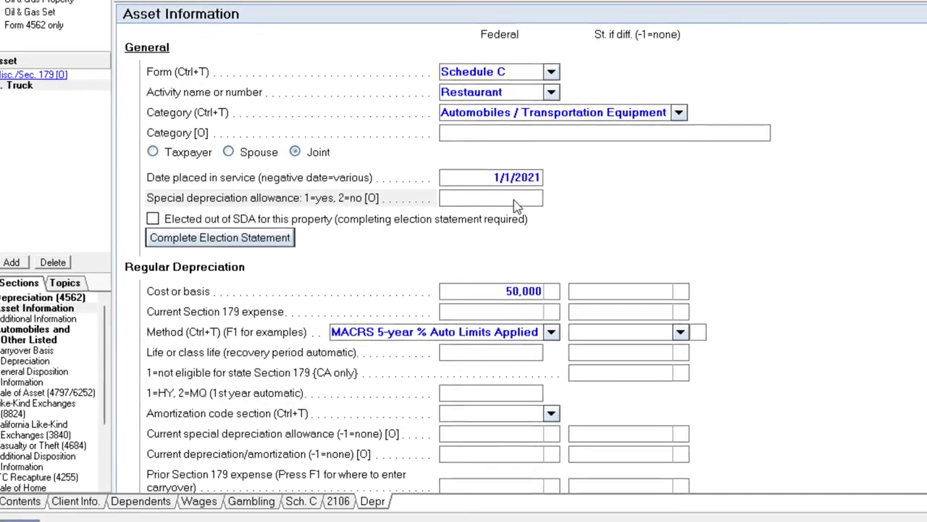
text(2)
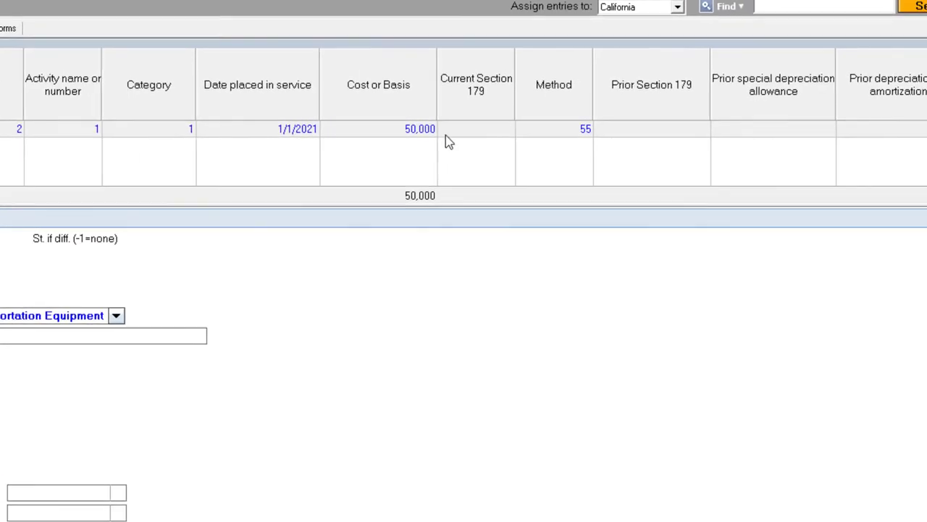
- Set the truck's current Section 179 expense to 50,000 in the asset list
click(445, 138)
text(50,00)
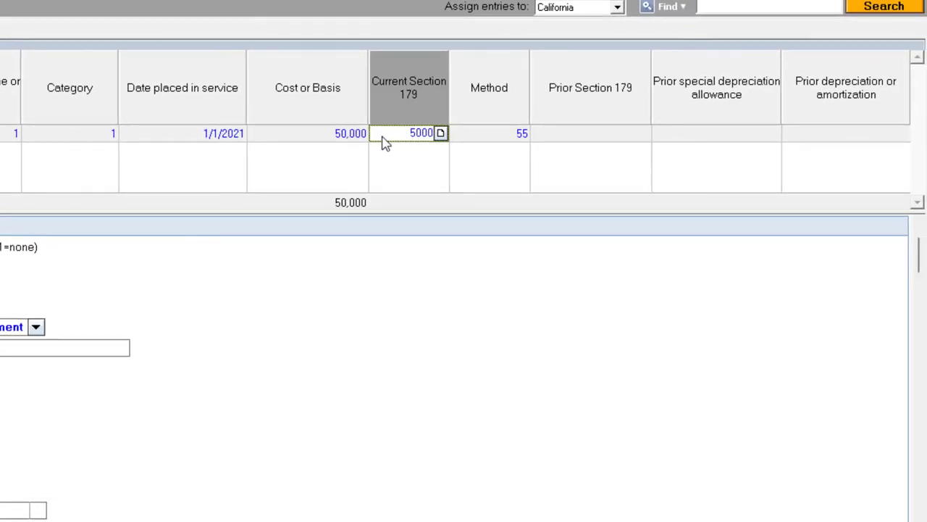
text(0)
key(Tab)
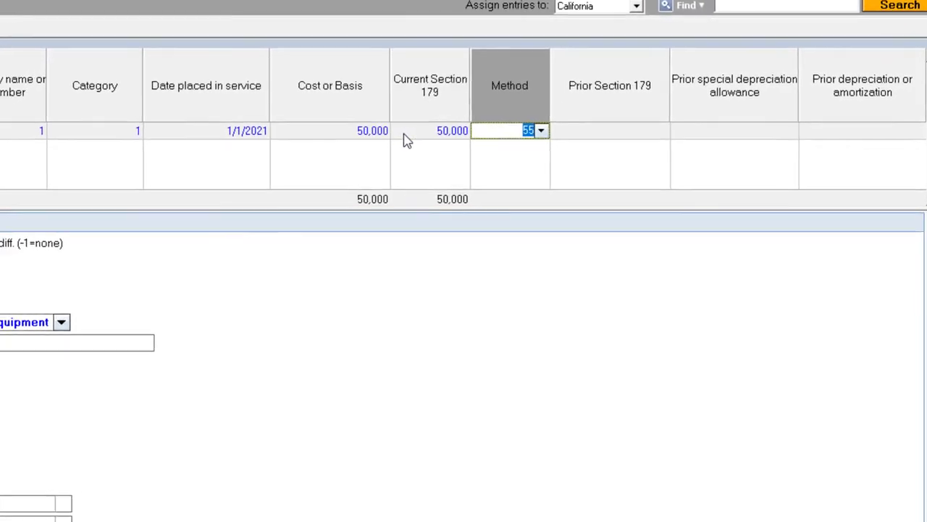